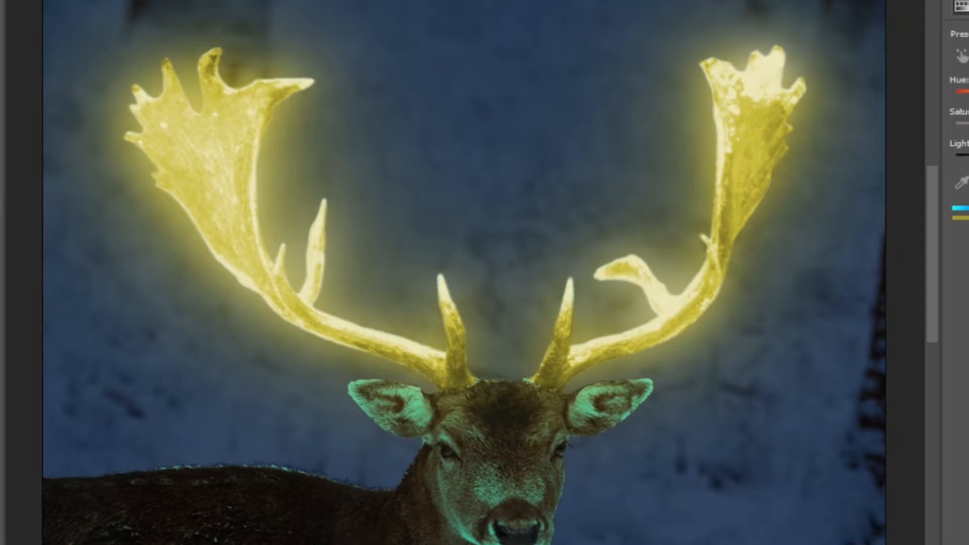
pyautogui.moveTo(964, 125); pyautogui.dragTo(968, 157)
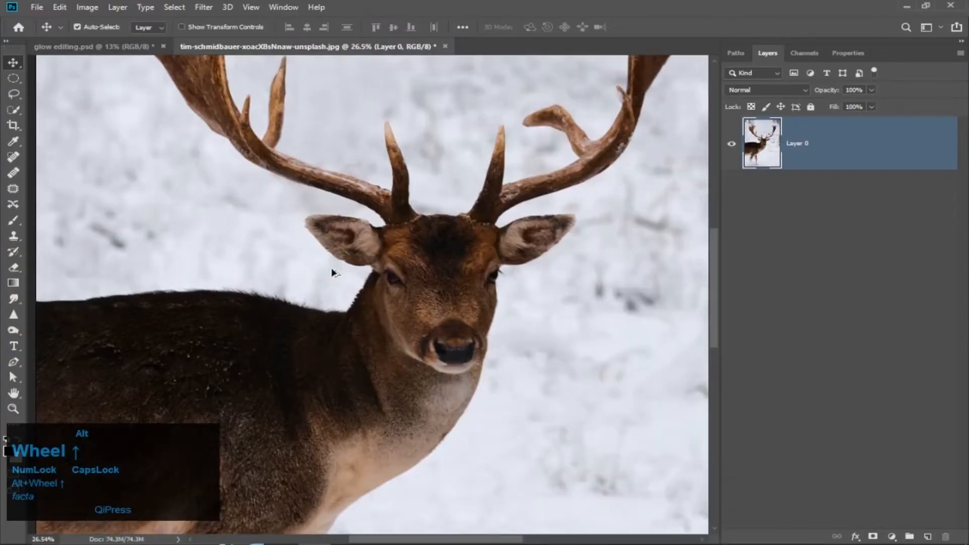
pyautogui.scroll(3, 413, 271)
pyautogui.scroll(-1, 399, 258)
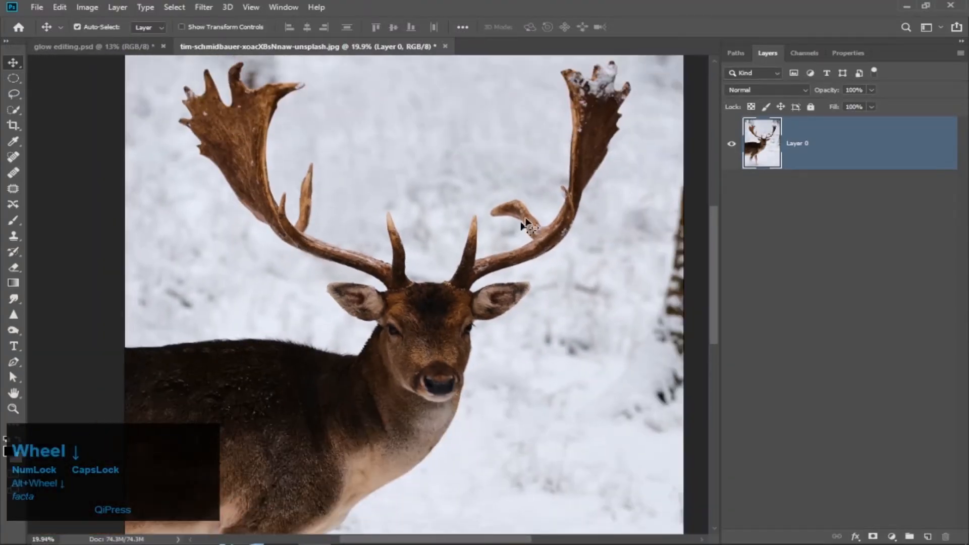
pyautogui.scroll(2, 526, 222)
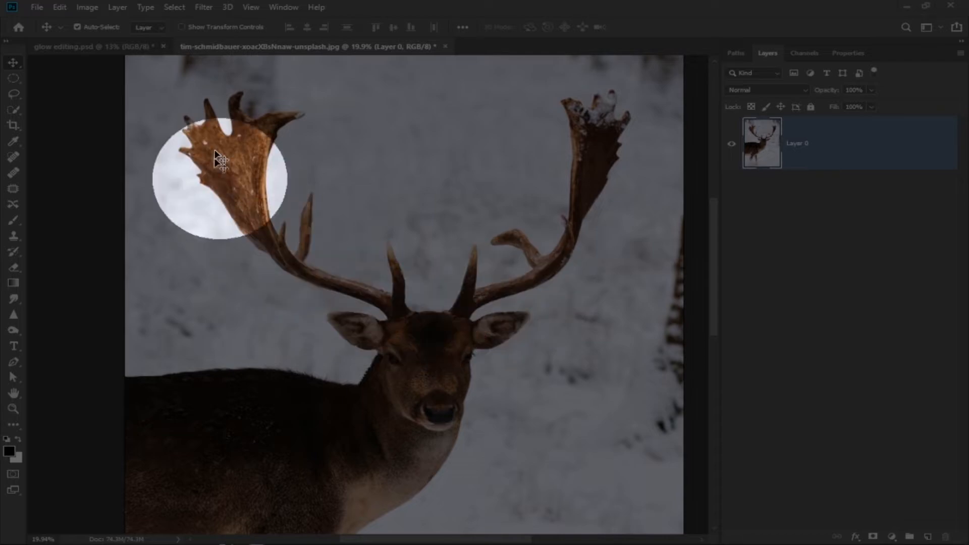
pyautogui.press('1')
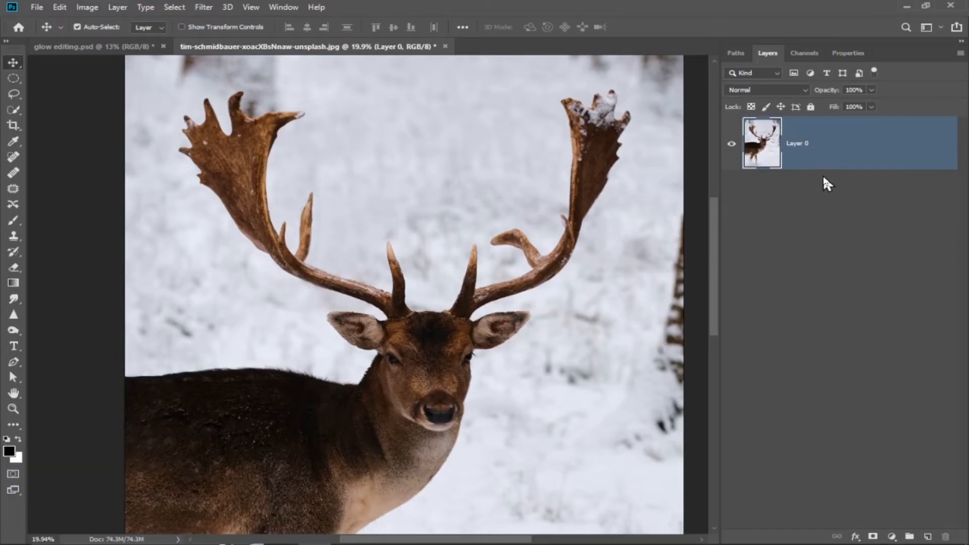
pyautogui.press('1')
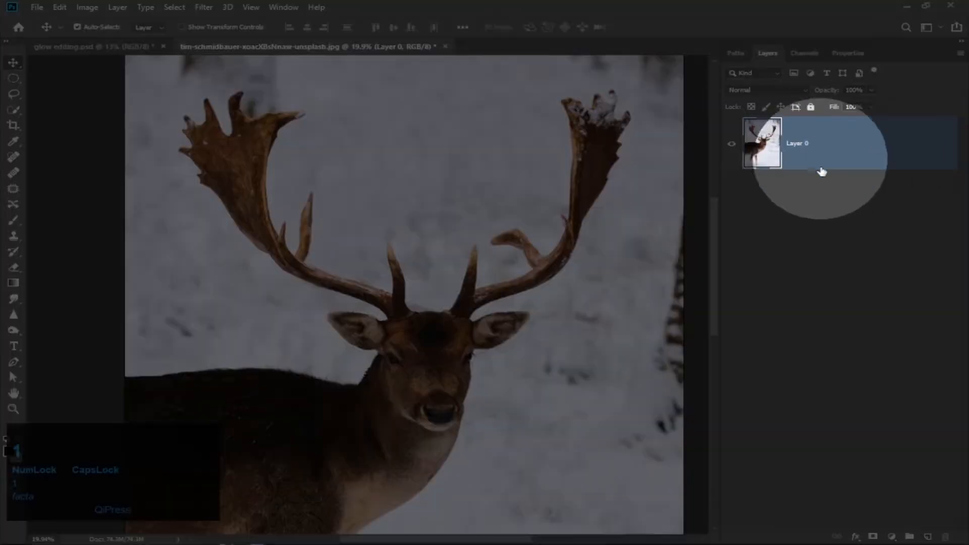
pyautogui.press('1')
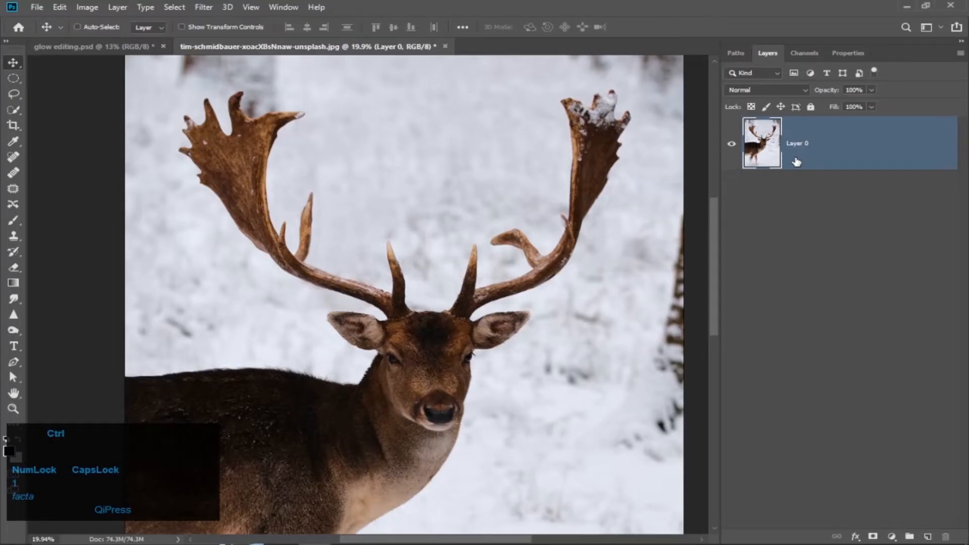
# Step: Duplicate the deer photo layer and activate the Pen tool for drawing a path
pyautogui.hotkey('ctrl', 'j')
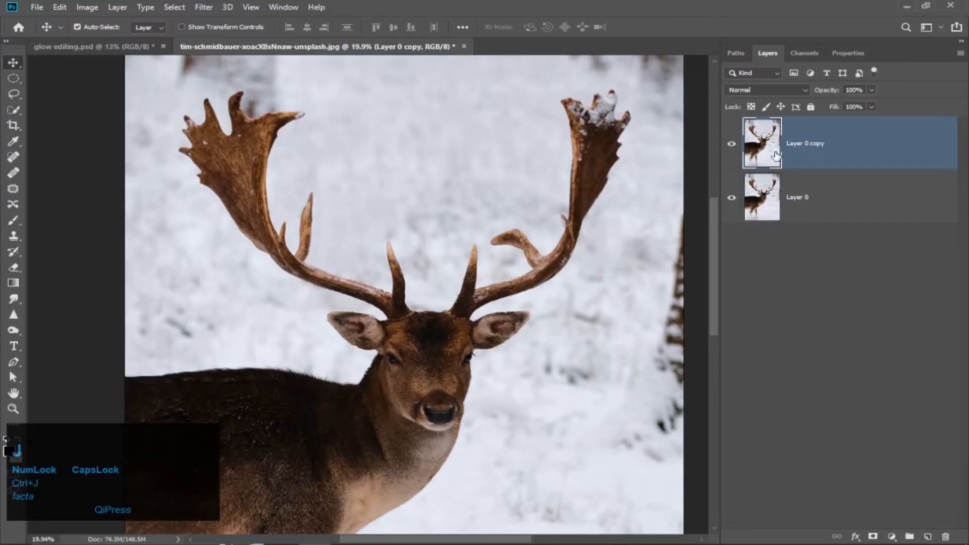
pyautogui.press('p')
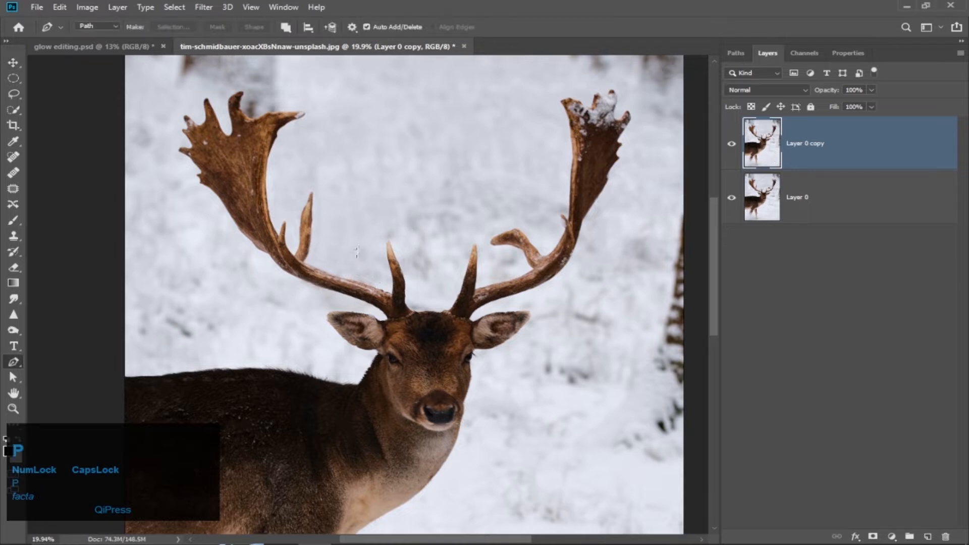
pyautogui.press('capslock')
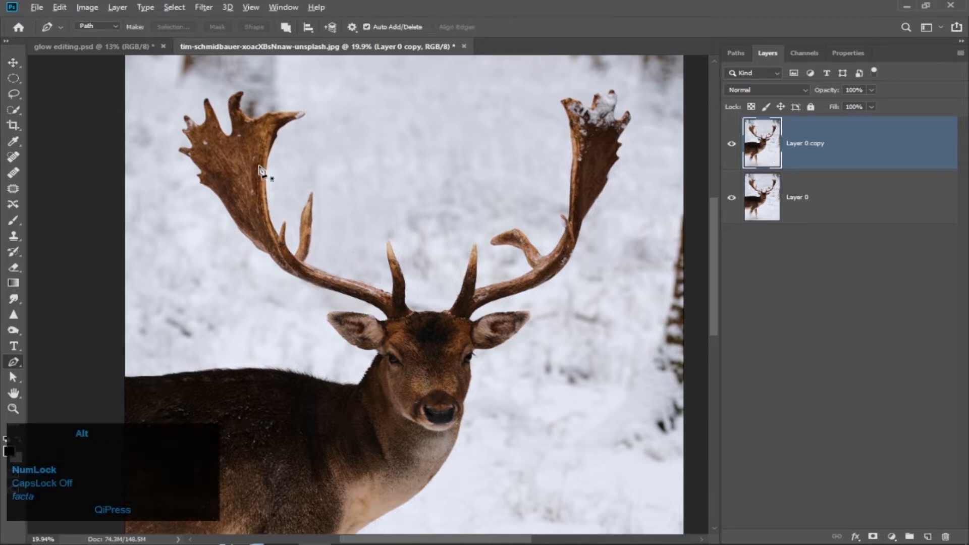
# Step: Start a path at the small spur on the outer edge of the image-left antler and outline the spur
pyautogui.scroll(2, 264, 158)
pyautogui.scroll(2, 265, 157)
pyautogui.scroll(3, 262, 154)
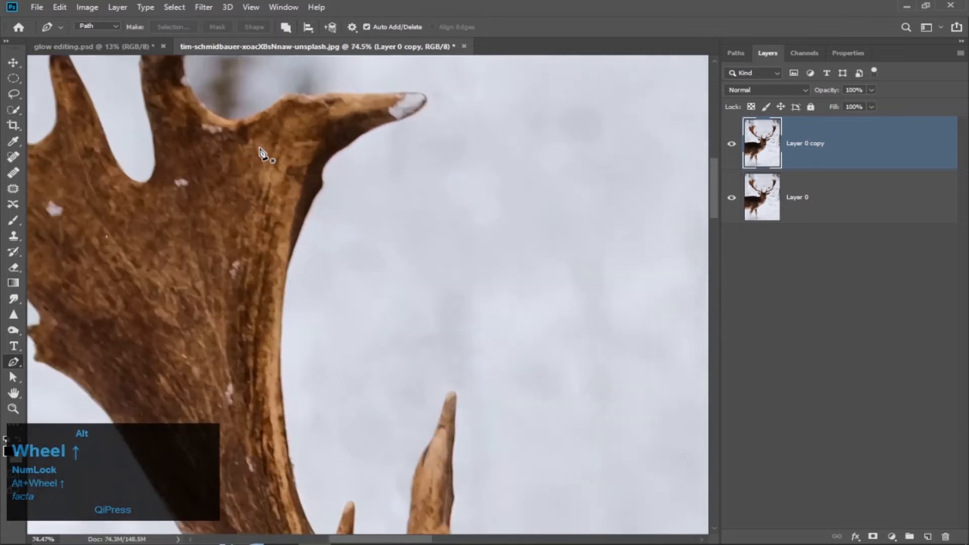
pyautogui.hscroll(-3, 337, 209)
pyautogui.scroll(-1, 338, 210)
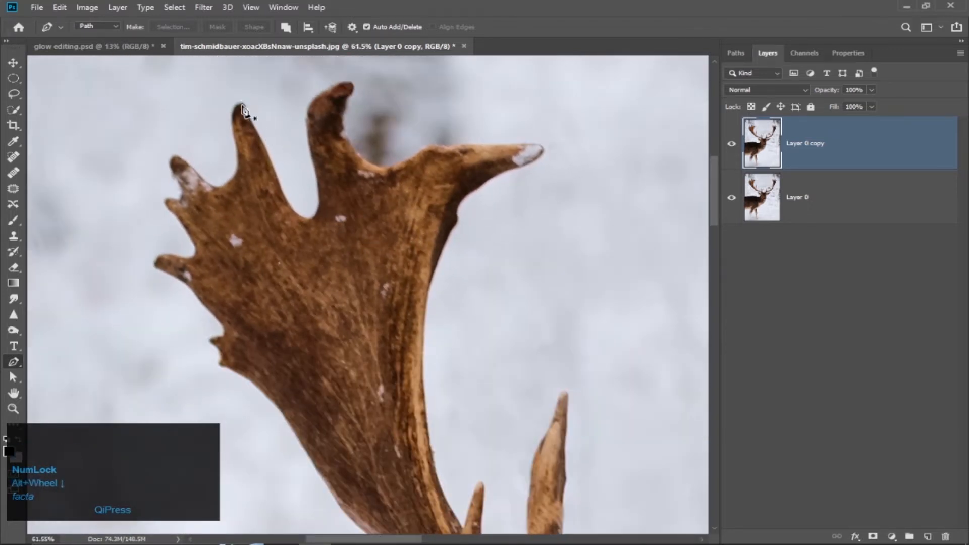
pyautogui.scroll(3, 225, 369)
pyautogui.click(226, 363)
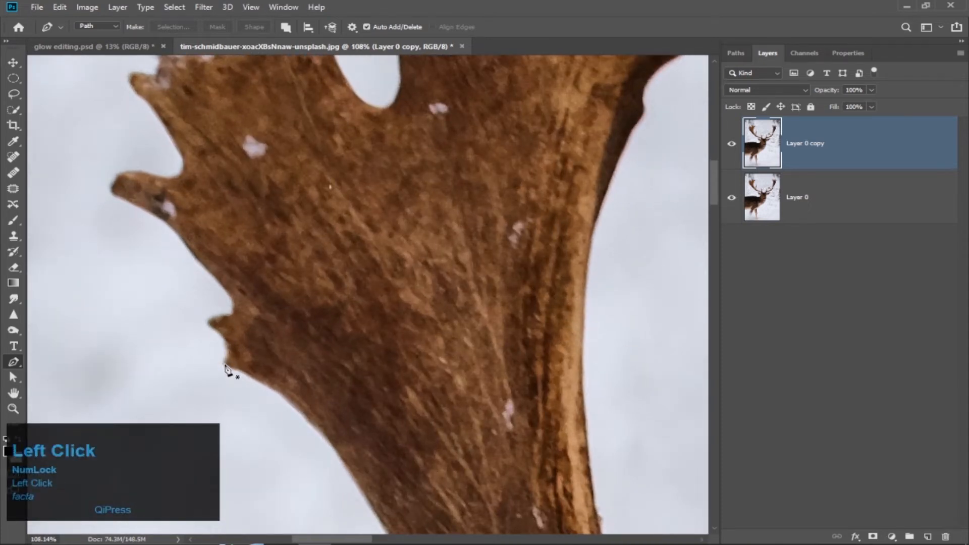
pyautogui.moveTo(235, 356); pyautogui.dragTo(238, 354)
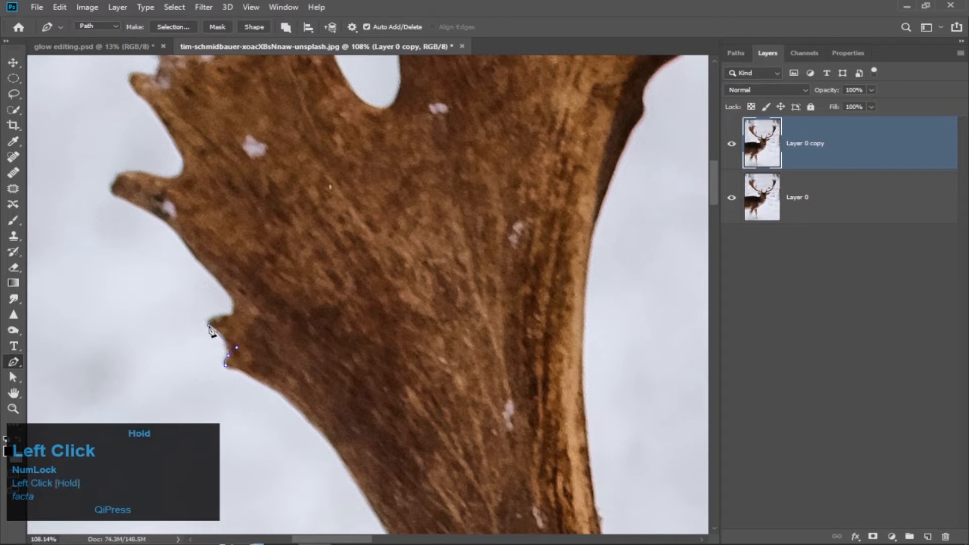
pyautogui.moveTo(233, 318); pyautogui.dragTo(250, 318)
pyautogui.moveTo(226, 295); pyautogui.dragTo(204, 291)
pyautogui.scroll(3, 244, 331)
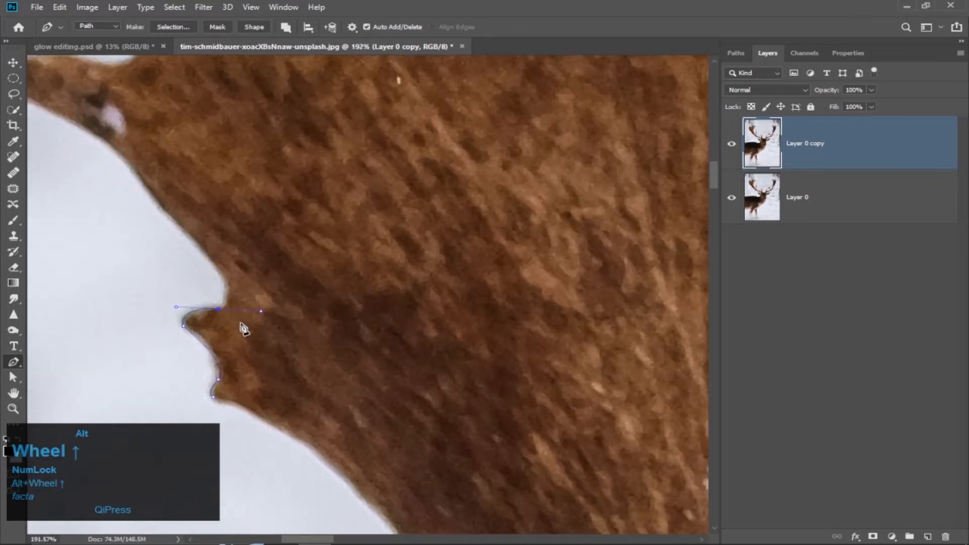
pyautogui.keyDown('alt'); pyautogui.click(218, 310); pyautogui.keyUp('alt')
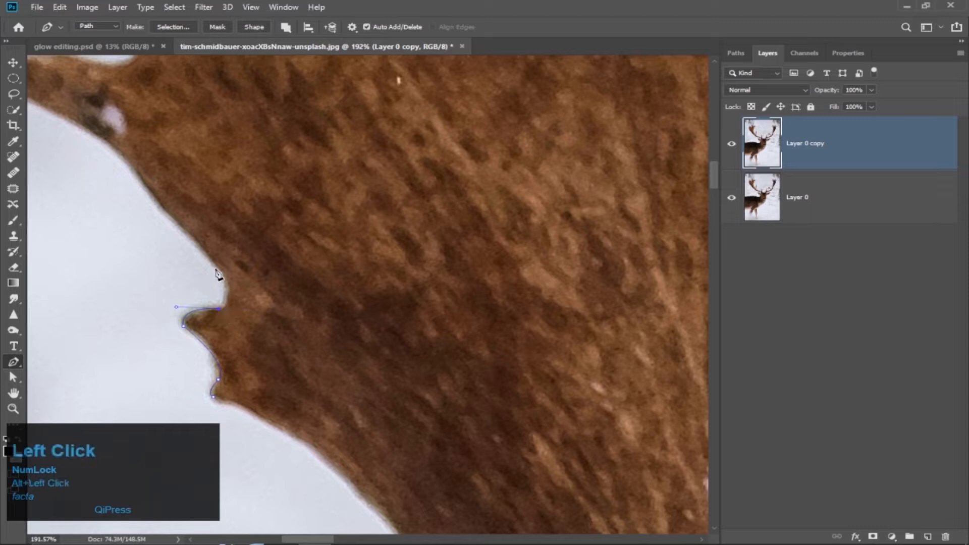
# Step: Extend the path from the spur up the antler's outer edge to the underside of the lowest tine
pyautogui.click(195, 244)
pyautogui.scroll(2, 278, 249)
pyautogui.click(264, 209)
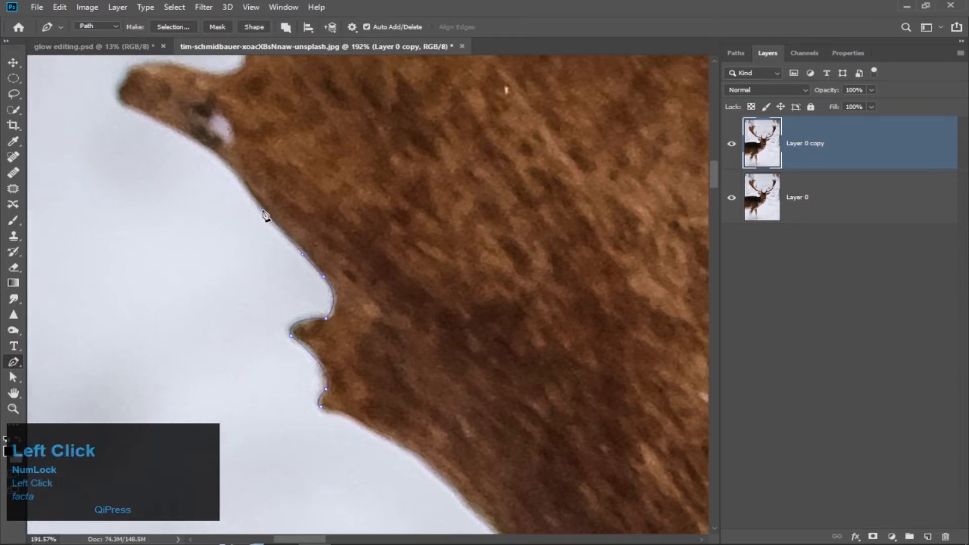
pyautogui.scroll(2, 264, 210)
pyautogui.click(240, 215)
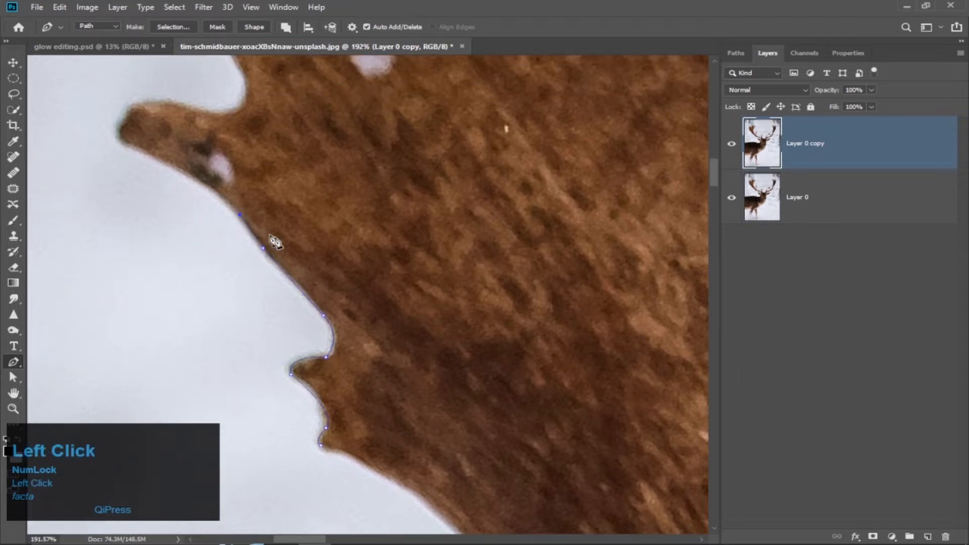
pyautogui.scroll(2, 220, 222)
pyautogui.moveTo(149, 204); pyautogui.dragTo(132, 205)
pyautogui.scroll(1, 134, 206)
pyautogui.hscroll(-2, 249, 223)
pyautogui.scroll(4, 248, 220)
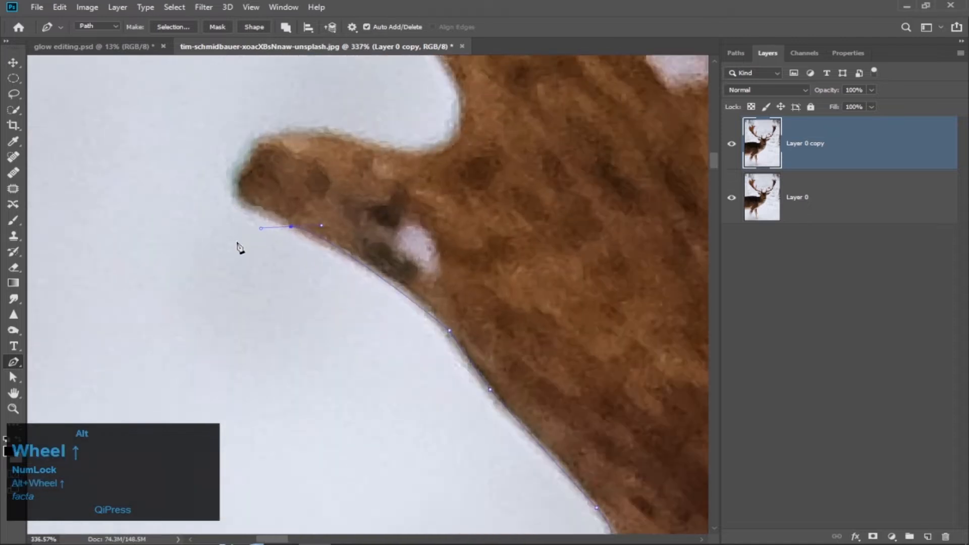
pyautogui.click(237, 222)
pyautogui.moveTo(241, 224); pyautogui.dragTo(252, 210)
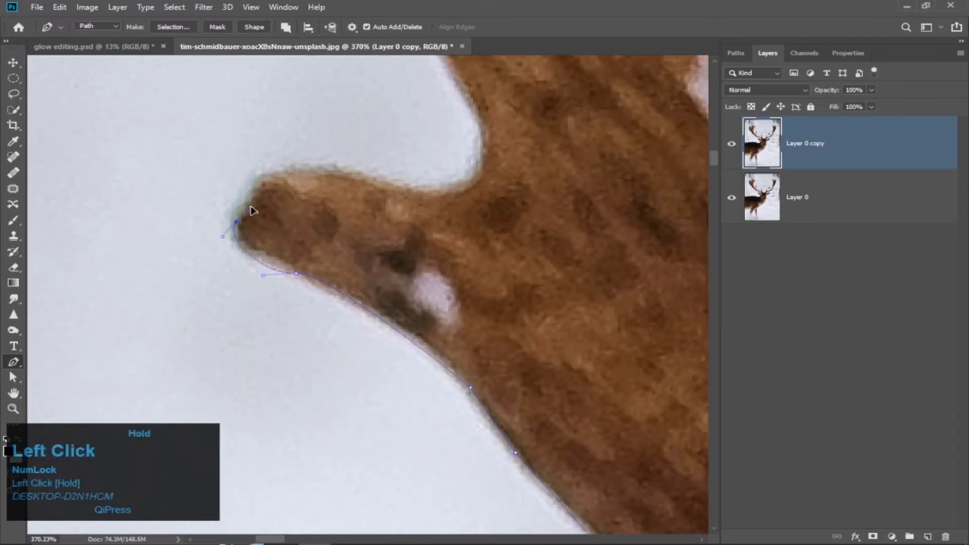
pyautogui.hotkey('ctrl', 'z')
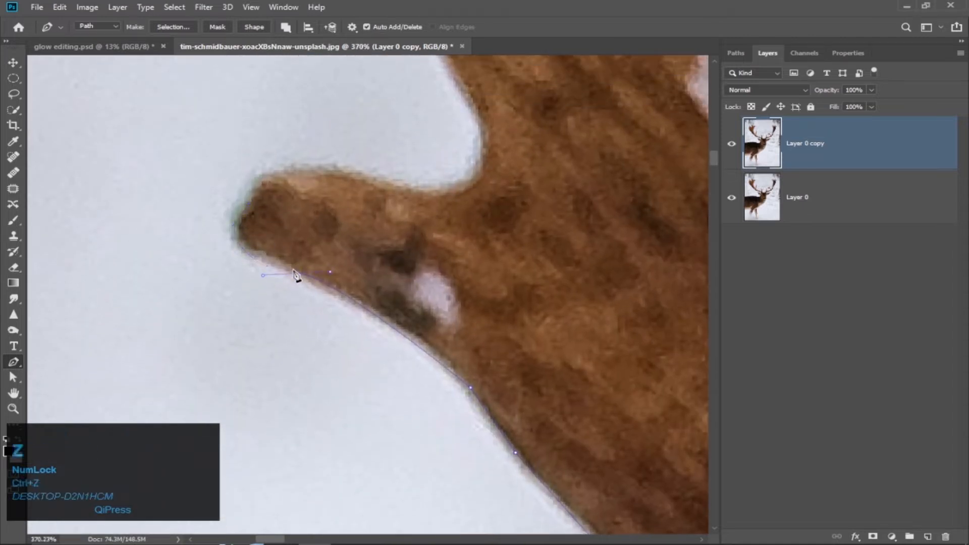
# Step: Outline the lowest tine's rounded tip and upper edge, curving the path through the notch above it
pyautogui.keyDown('alt'); pyautogui.click(297, 274); pyautogui.keyUp('alt')
pyautogui.moveTo(236, 223); pyautogui.dragTo(256, 195)
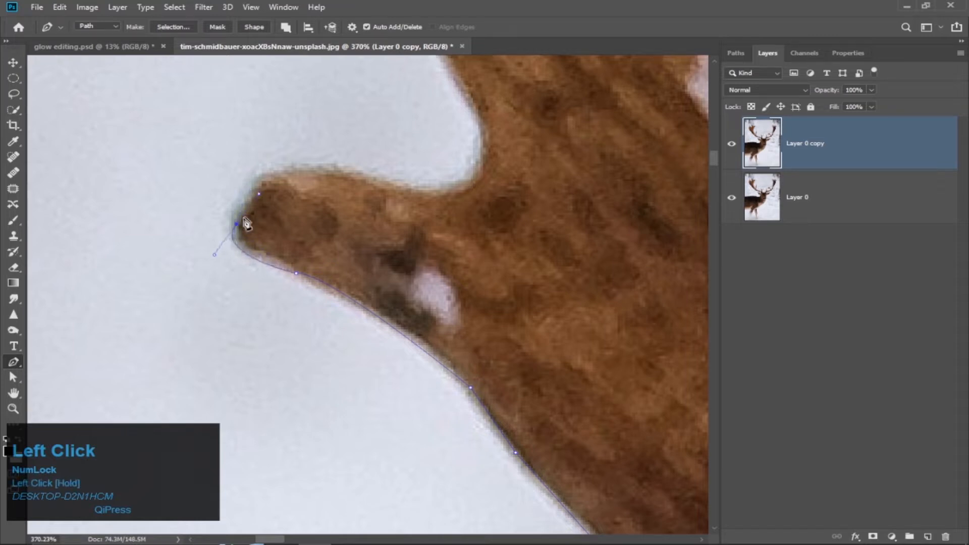
pyautogui.keyDown('alt'); pyautogui.click(236, 224); pyautogui.keyUp('alt')
pyautogui.click(252, 183)
pyautogui.moveTo(317, 163); pyautogui.dragTo(358, 172)
pyautogui.moveTo(451, 188); pyautogui.dragTo(469, 182)
pyautogui.moveTo(470, 106); pyautogui.dragTo(448, 83)
# Step: Continue the path around the next small tine and the snow-flecked tine into the notch beyond them
pyautogui.scroll(5, 470, 135)
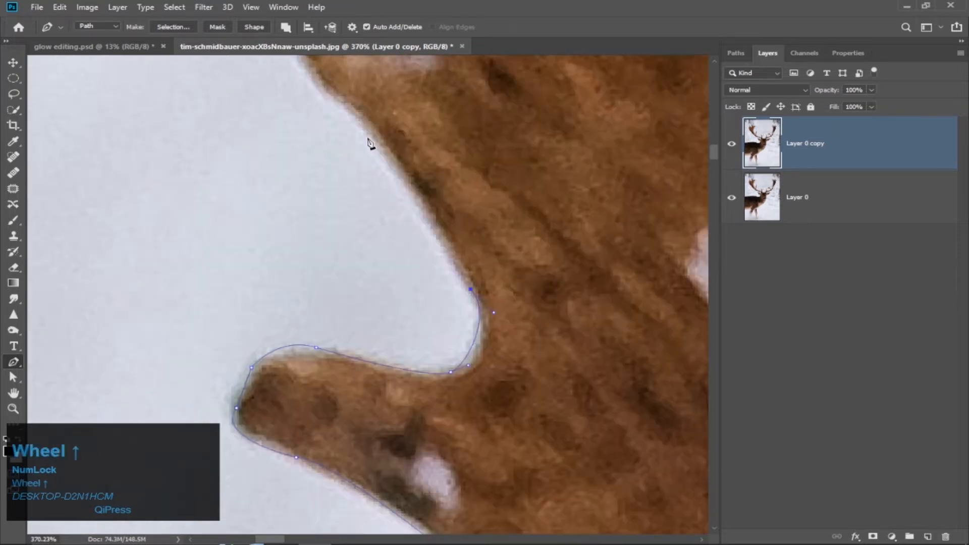
pyautogui.click(366, 141)
pyautogui.scroll(3, 358, 151)
pyautogui.click(316, 194)
pyautogui.moveTo(326, 133); pyautogui.dragTo(392, 139)
pyautogui.moveTo(398, 88); pyautogui.dragTo(489, 185)
pyautogui.scroll(5, 386, 210)
pyautogui.keyDown('alt'); pyautogui.click(428, 141); pyautogui.keyUp('alt')
pyautogui.moveTo(565, 274); pyautogui.dragTo(586, 275)
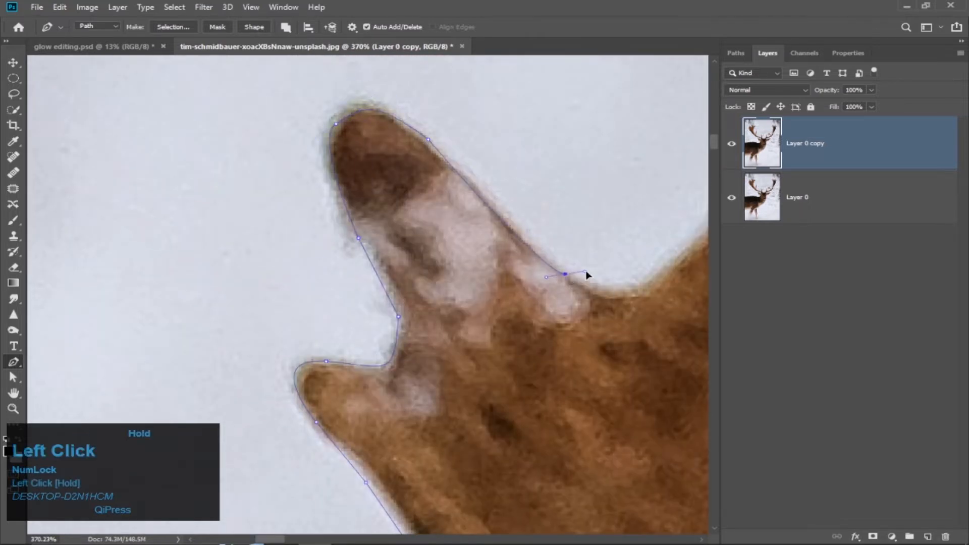
pyautogui.hscroll(6, 502, 299)
pyautogui.moveTo(547, 251); pyautogui.dragTo(579, 181)
pyautogui.hscroll(-3, 575, 186)
pyautogui.hscroll(8, 560, 228)
pyautogui.rightClick(525, 293)
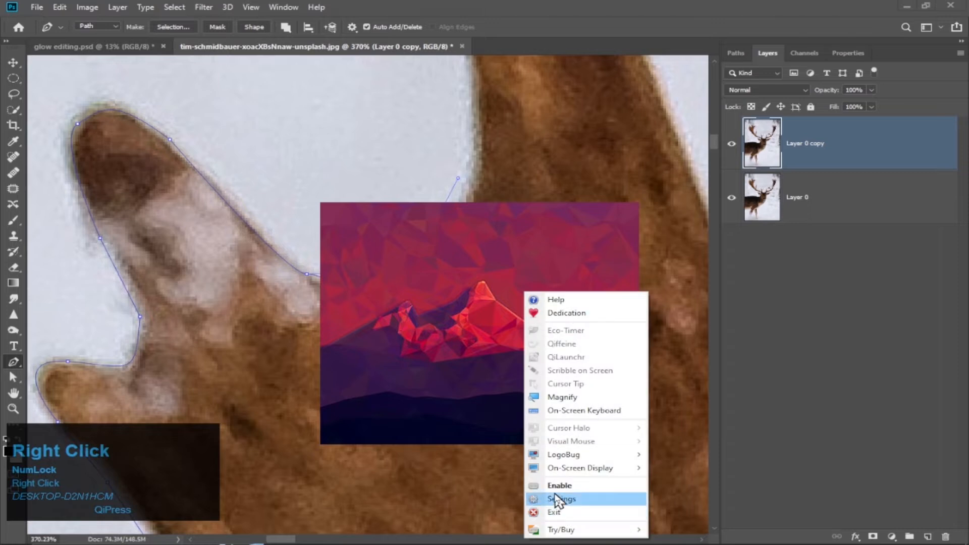
pyautogui.moveTo(561, 454)
pyautogui.click(679, 455)
# Step: Refine the curve out of the notch and trace the path up the outer edge of the tall pointed tine
pyautogui.scroll(4, 457, 215)
pyautogui.keyDown('alt'); pyautogui.click(415, 327); pyautogui.keyUp('alt')
pyautogui.moveTo(469, 204); pyautogui.dragTo(462, 110)
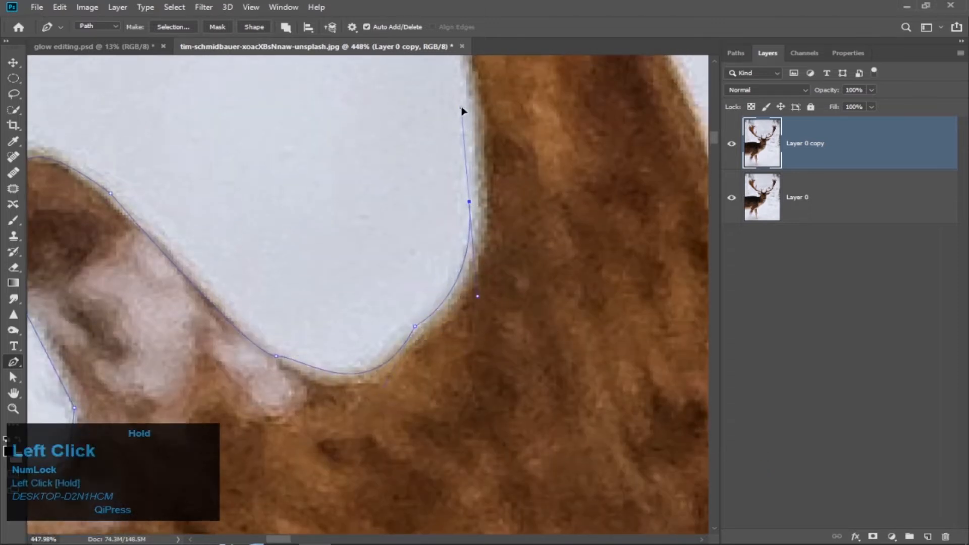
pyautogui.scroll(8, 457, 124)
pyautogui.moveTo(440, 155); pyautogui.dragTo(411, 118)
pyautogui.scroll(5, 467, 142)
pyautogui.moveTo(472, 127); pyautogui.dragTo(485, 118)
pyautogui.keyDown('alt'); pyautogui.click(439, 287); pyautogui.keyUp('alt')
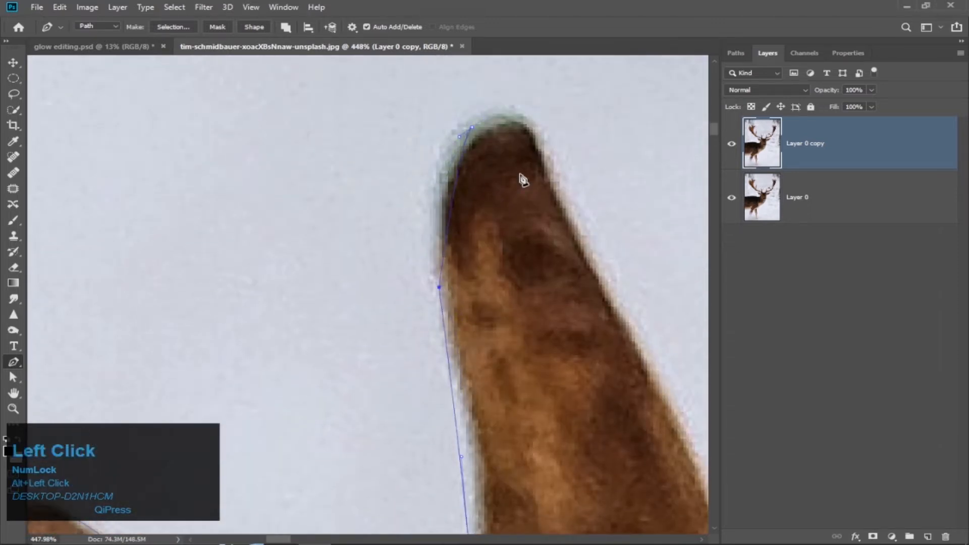
pyautogui.hotkey('ctrl', 'z')
pyautogui.hotkey('ctrl', 'z')
# Step: Outline the pointed tine's tip and trace the path down its inner edge
pyautogui.keyDown('alt'); pyautogui.click(439, 287); pyautogui.keyUp('alt')
pyautogui.moveTo(457, 151); pyautogui.dragTo(569, 196)
pyautogui.hscroll(3, 555, 228)
pyautogui.click(546, 303)
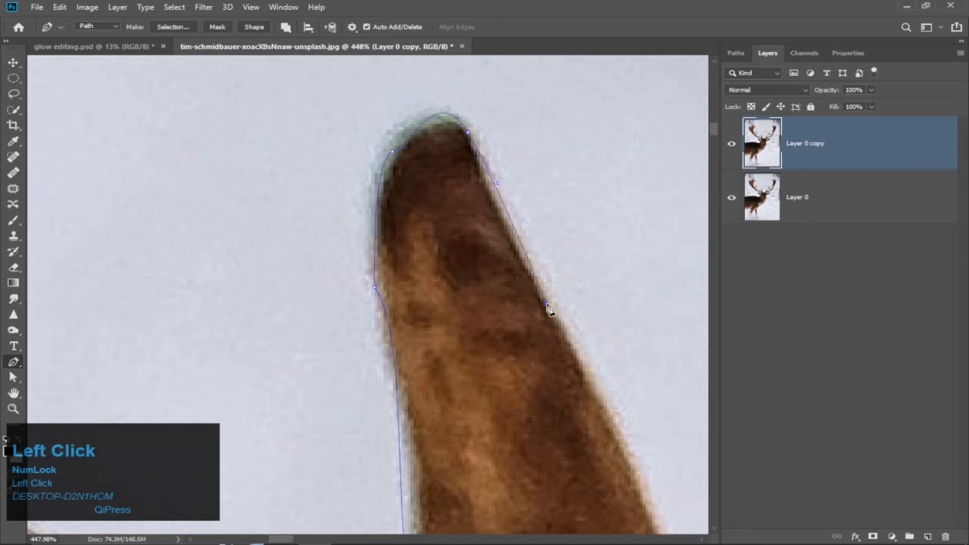
pyautogui.scroll(-4, 546, 313)
pyautogui.click(544, 346)
pyautogui.hscroll(10, 504, 378)
pyautogui.click(373, 450)
# Step: Curve the path around the bottom of the deep gap between the pointed tine and the hooked tine
pyautogui.scroll(-10, 371, 404)
pyautogui.click(369, 351)
pyautogui.moveTo(559, 362); pyautogui.dragTo(613, 145)
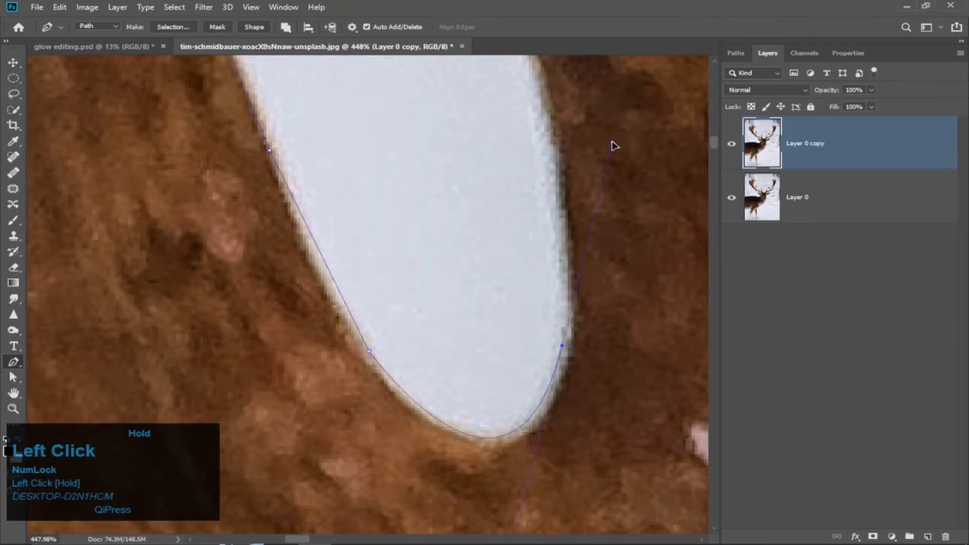
pyautogui.scroll(-2, 444, 277)
pyautogui.scroll(-3, 457, 252)
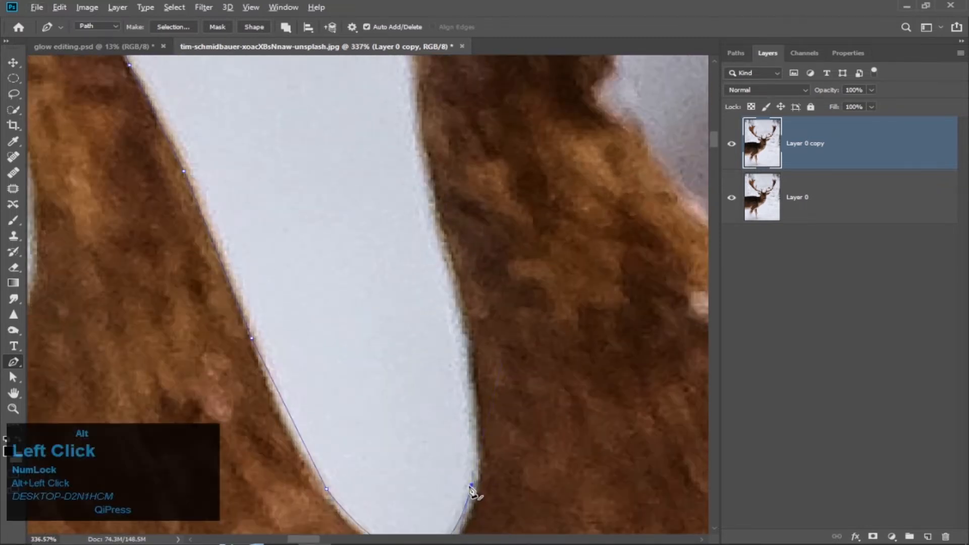
# Step: Trace the path up the outer edge of the hooked tine with closely fitting anchor points
pyautogui.click(456, 287)
pyautogui.hotkey('ctrl', 'z')
pyautogui.click(458, 292)
pyautogui.scroll(6, 434, 237)
pyautogui.click(424, 206)
pyautogui.click(404, 149)
pyautogui.moveTo(413, 181); pyautogui.dragTo(415, 175)
# Step: Outline the hooked tine's curved tip and trace down its inner edge to the bump at its base
pyautogui.moveTo(494, 111); pyautogui.dragTo(610, 116)
pyautogui.scroll(3, 566, 88)
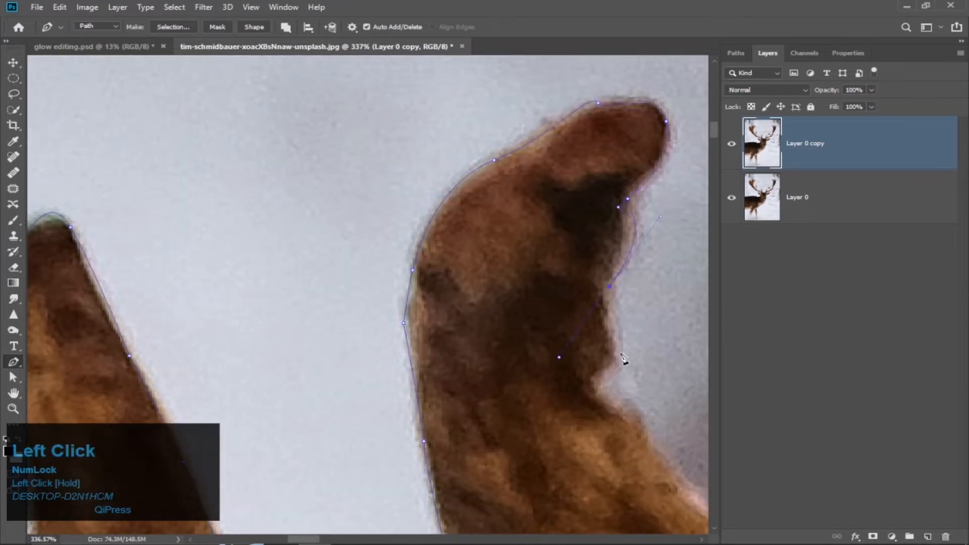
pyautogui.moveTo(640, 419); pyautogui.dragTo(647, 427)
# Step: Continue the path along the concave edge between the hooked tine and the long horizontal tine
pyautogui.hscroll(2, 641, 422)
pyautogui.scroll(-4, 606, 419)
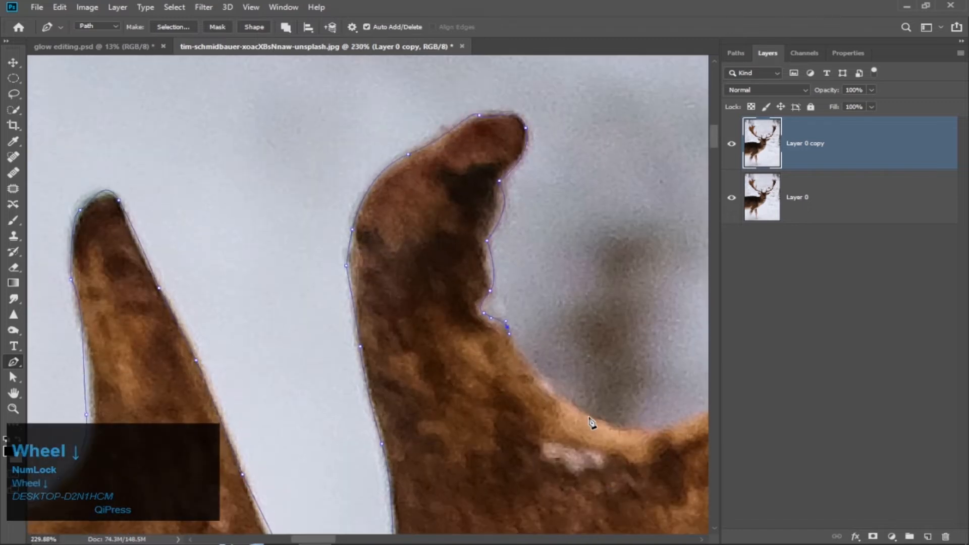
pyautogui.moveTo(588, 418); pyautogui.dragTo(618, 431)
pyautogui.hscroll(3, 565, 419)
pyautogui.moveTo(530, 403); pyautogui.dragTo(623, 358)
pyautogui.hscroll(2, 601, 366)
pyautogui.click(455, 380)
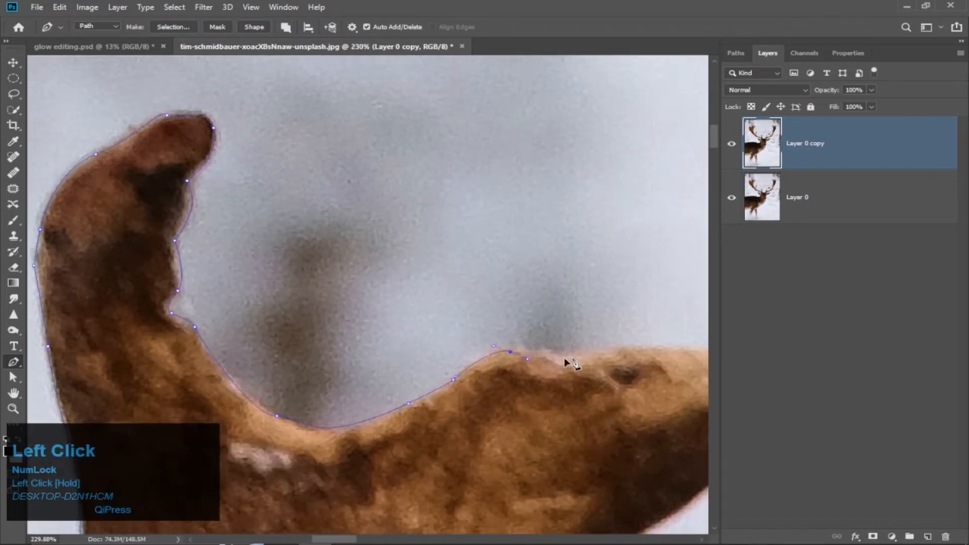
# Step: Outline the long horizontal tine's top edge and snowy tip, returning along its underside
pyautogui.hscroll(3, 568, 361)
pyautogui.click(591, 348)
pyautogui.scroll(-5, 455, 437)
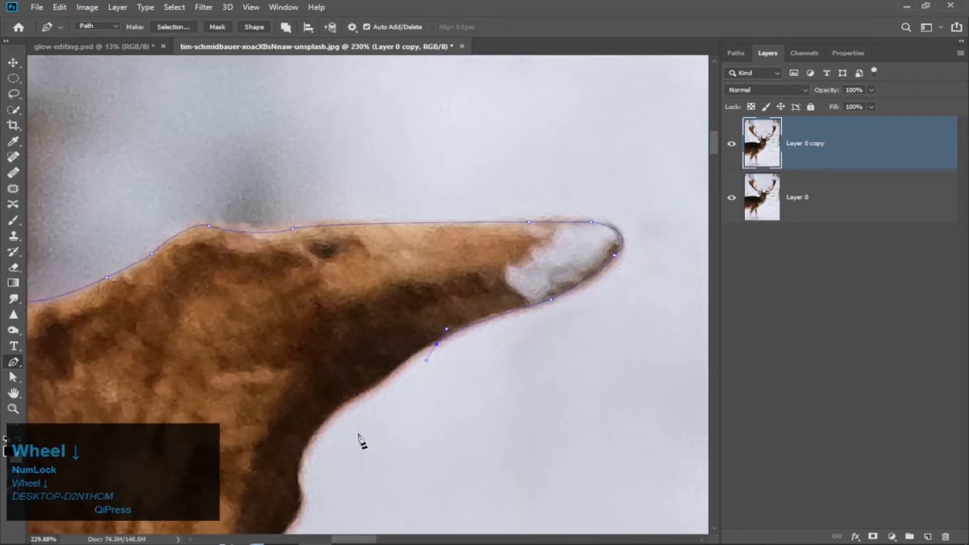
# Step: Continue the path down the inner edge of the left antler's palm to the base of the small pointed tine
pyautogui.hscroll(-3, 316, 455)
pyautogui.scroll(-2, 363, 404)
pyautogui.scroll(-3, 421, 336)
pyautogui.scroll(-5, 367, 371)
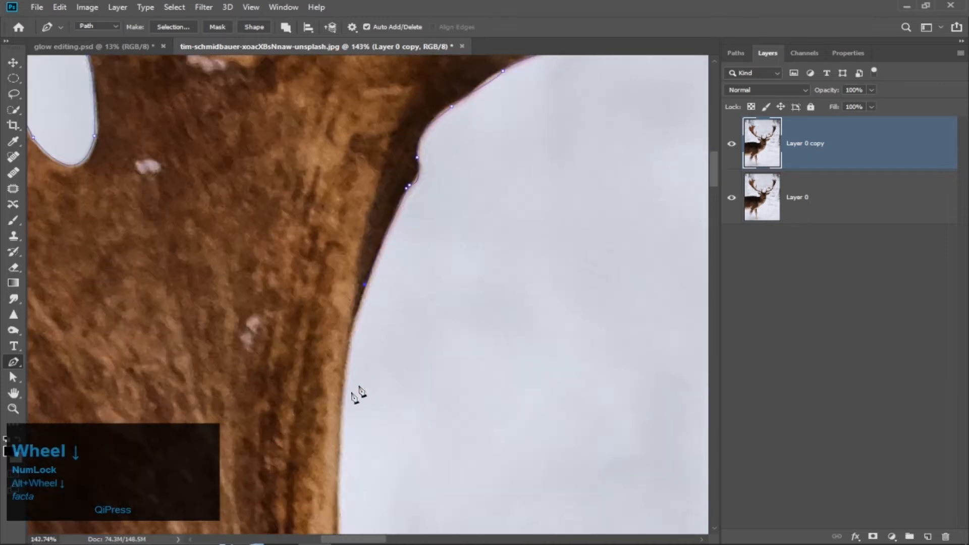
pyautogui.scroll(-6, 400, 382)
pyautogui.moveTo(348, 387); pyautogui.dragTo(400, 506)
pyautogui.scroll(-3, 424, 454)
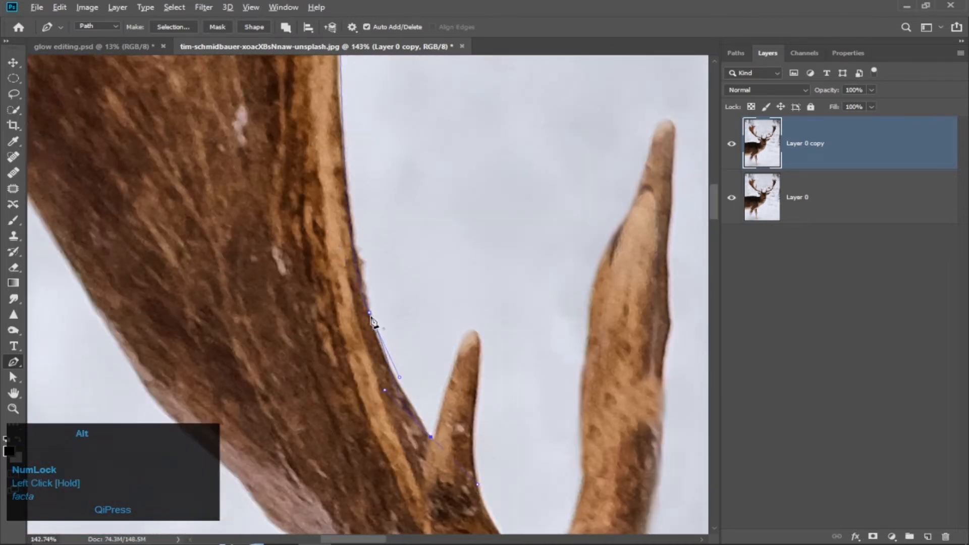
pyautogui.hotkey('ctrl', 'z')
# Step: Outline the small pointed tine around its tip and down to the base of the tall tine beside it
pyautogui.click(458, 348)
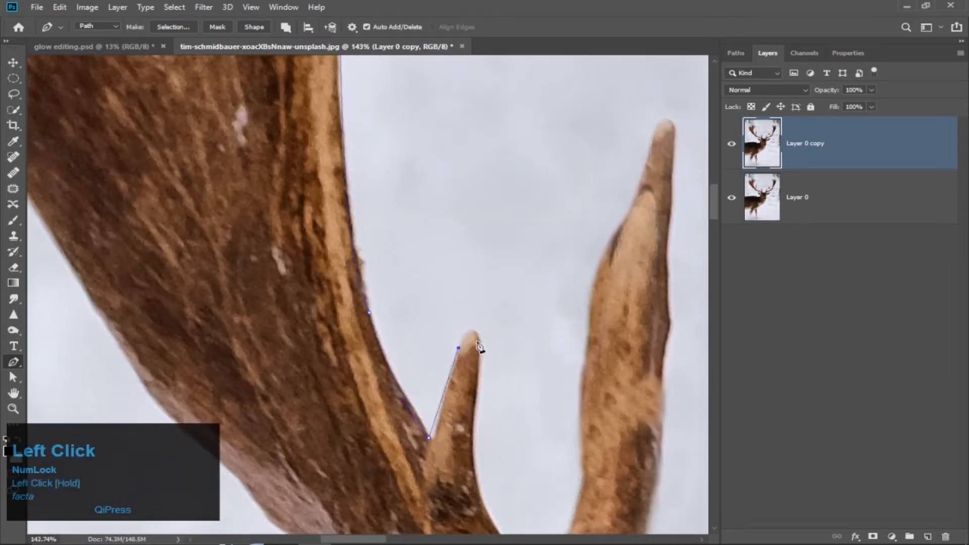
pyautogui.scroll(-3, 474, 450)
pyautogui.moveTo(539, 438); pyautogui.dragTo(557, 442)
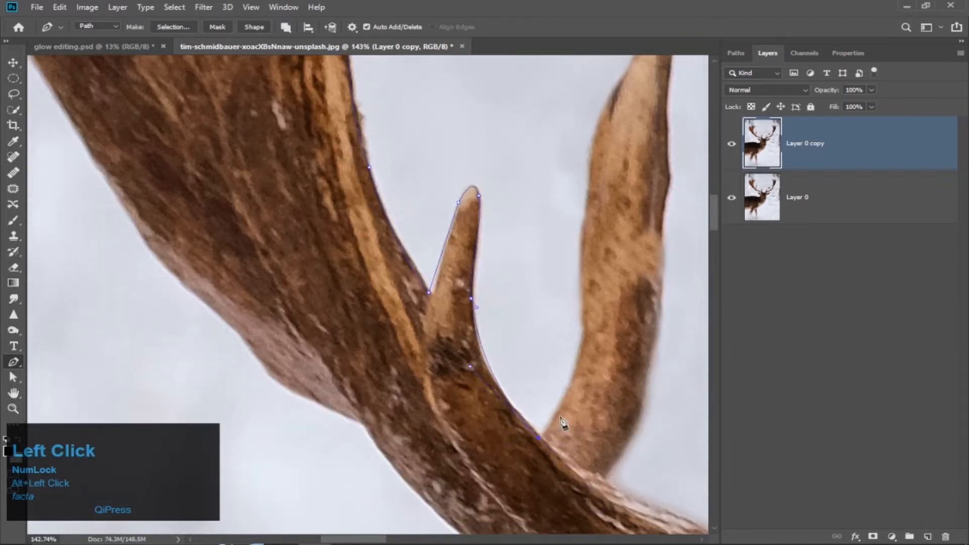
# Step: Trace the path up the near edge of the tall tine and around its rounded tip
pyautogui.moveTo(584, 227); pyautogui.dragTo(592, 225)
pyautogui.scroll(1, 605, 228)
pyautogui.moveTo(620, 121); pyautogui.dragTo(630, 119)
pyautogui.scroll(3, 639, 132)
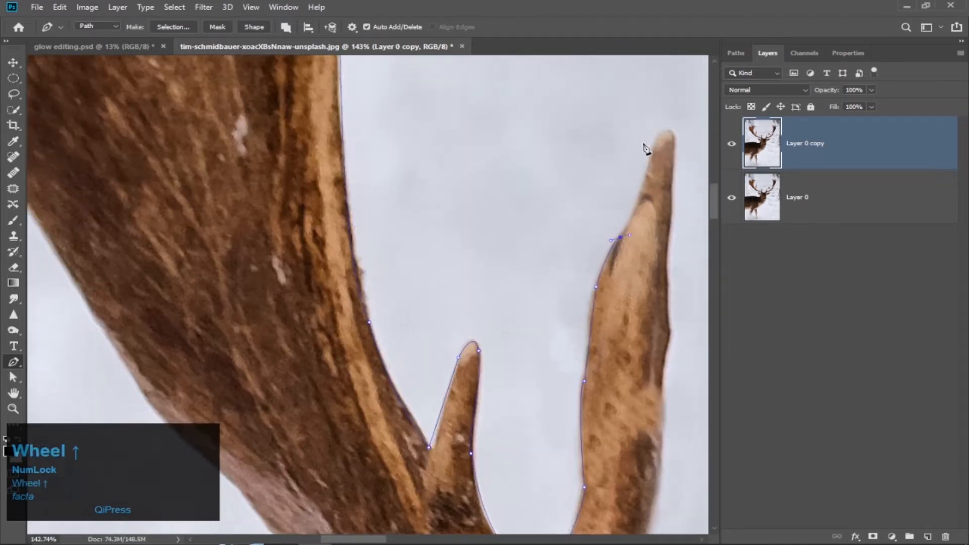
pyautogui.moveTo(675, 150); pyautogui.dragTo(676, 172)
# Step: Follow the tall tine's far edge back down toward its junction with the main beam
pyautogui.scroll(-2, 674, 175)
pyautogui.hscroll(2, 632, 202)
pyautogui.scroll(-2, 596, 214)
pyautogui.moveTo(591, 225); pyautogui.dragTo(563, 250)
pyautogui.scroll(-3, 580, 319)
pyautogui.keyDown('alt'); pyautogui.click(595, 151); pyautogui.keyUp('alt')
pyautogui.scroll(-4, 590, 211)
pyautogui.scroll(-5, 581, 242)
pyautogui.scroll(-3, 556, 252)
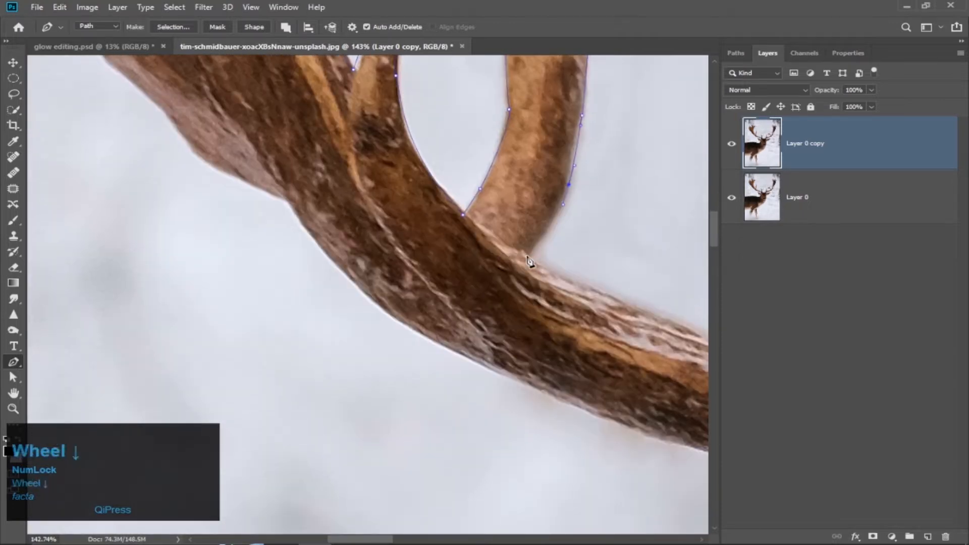
# Step: Trace along the top of the left antler's main beam and up the brow tine to its tip
pyautogui.scroll(-5, 505, 270)
pyautogui.scroll(3, 364, 277)
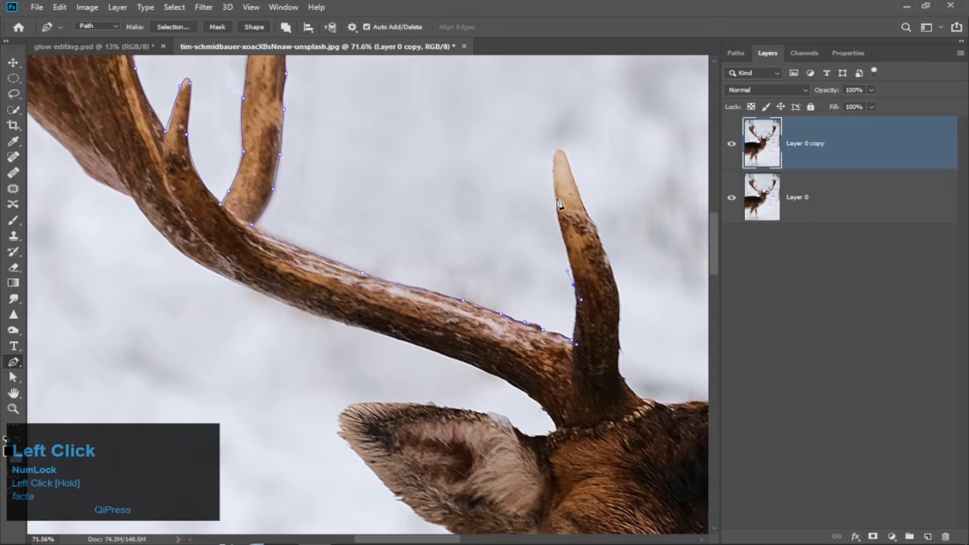
pyautogui.moveTo(559, 228); pyautogui.dragTo(556, 219)
pyautogui.moveTo(567, 157); pyautogui.dragTo(573, 172)
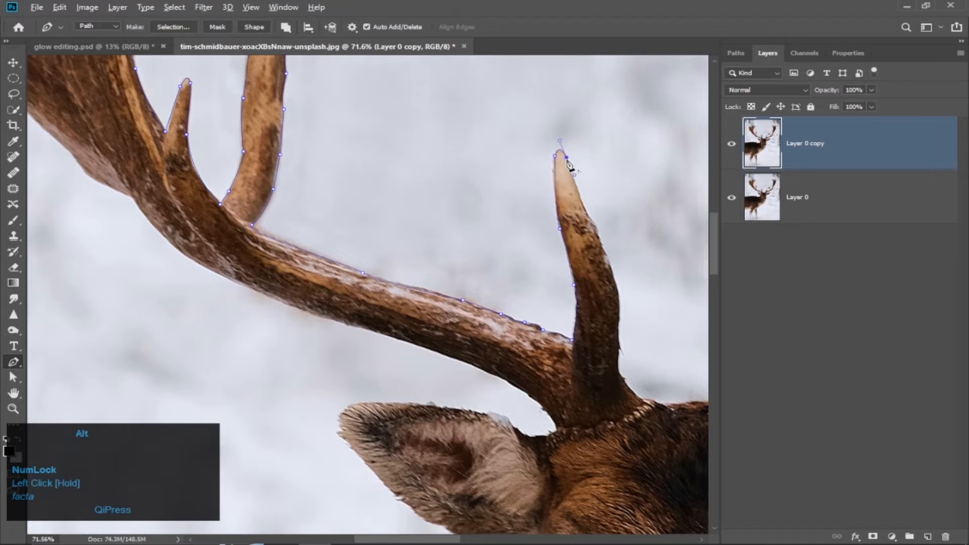
pyautogui.keyDown('alt'); pyautogui.click(567, 157); pyautogui.keyUp('alt')
# Step: Bring the path down the inner edge of the left brow tine to the top of the deer's head
pyautogui.click(586, 217)
pyautogui.moveTo(617, 288); pyautogui.dragTo(638, 353)
pyautogui.keyDown('alt'); pyautogui.click(617, 288); pyautogui.keyUp('alt')
pyautogui.click(619, 346)
pyautogui.click(618, 372)
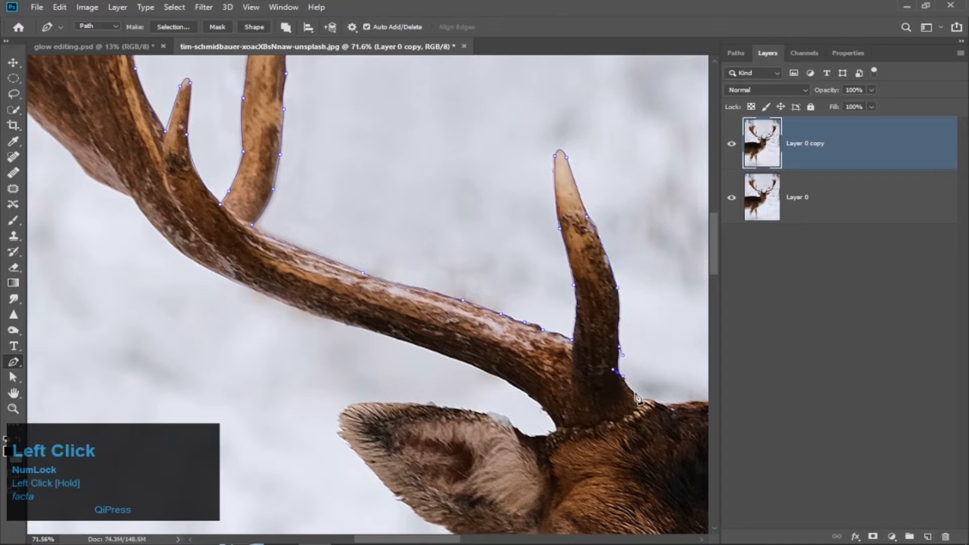
pyautogui.click(641, 399)
# Step: Carry the path across the top of the head to the base of the right brow tine
pyautogui.hscroll(3, 450, 234)
pyautogui.moveTo(423, 405); pyautogui.dragTo(454, 406)
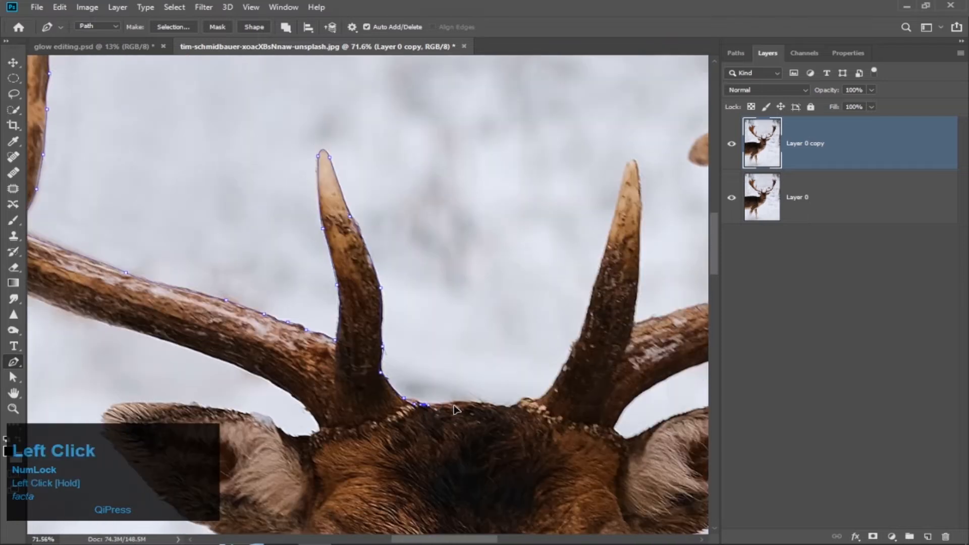
pyautogui.moveTo(535, 401); pyautogui.dragTo(551, 402)
pyautogui.keyDown('alt'); pyautogui.click(536, 401); pyautogui.keyUp('alt')
# Step: Outline the right brow tine up its inner edge, around the tip and down to the main beam
pyautogui.moveTo(565, 363); pyautogui.dragTo(577, 327)
pyautogui.hotkey('ctrl', 'z')
pyautogui.moveTo(565, 363); pyautogui.dragTo(577, 332)
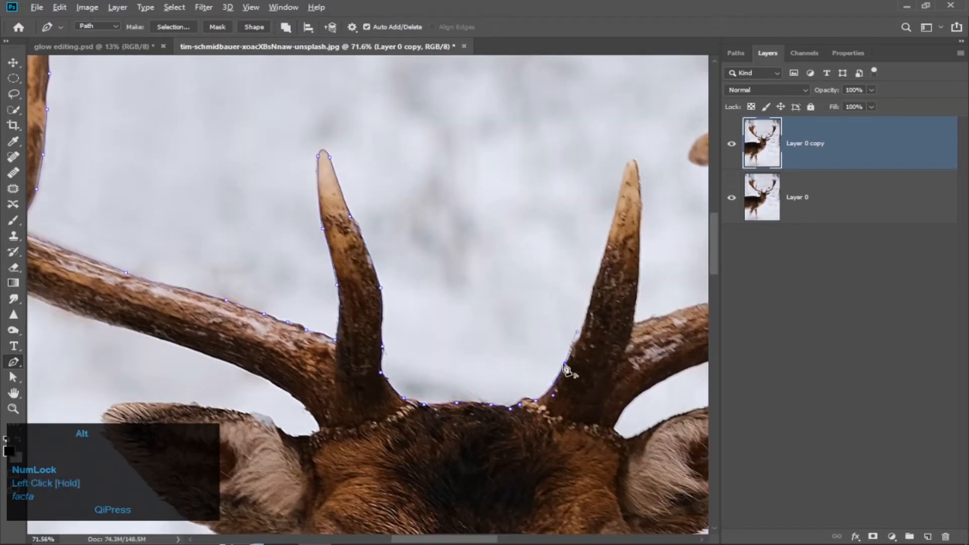
pyautogui.keyDown('alt'); pyautogui.click(566, 363); pyautogui.keyUp('alt')
pyautogui.click(598, 275)
pyautogui.click(615, 217)
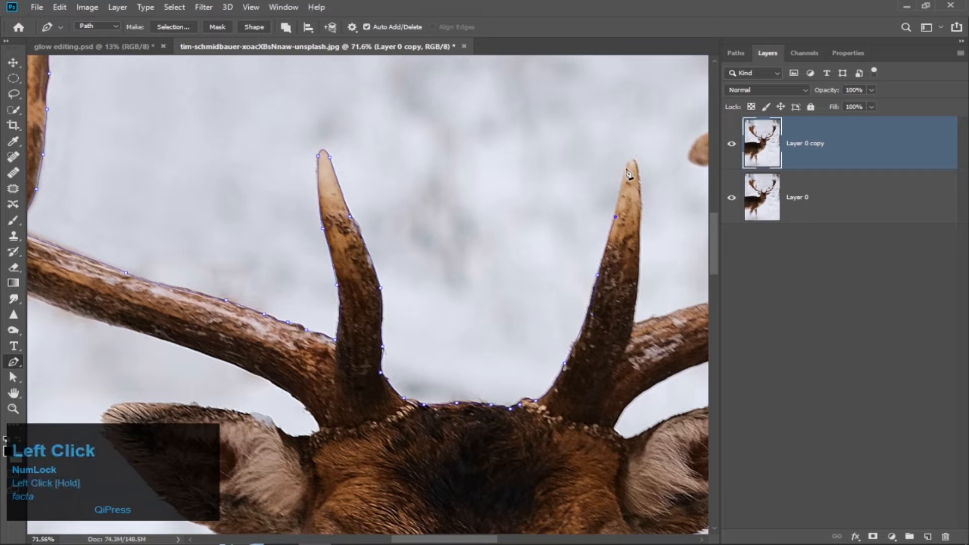
pyautogui.click(626, 168)
pyautogui.moveTo(638, 171); pyautogui.dragTo(643, 198)
pyautogui.keyDown('alt'); pyautogui.click(638, 170); pyautogui.keyUp('alt')
pyautogui.rightClick(560, 297)
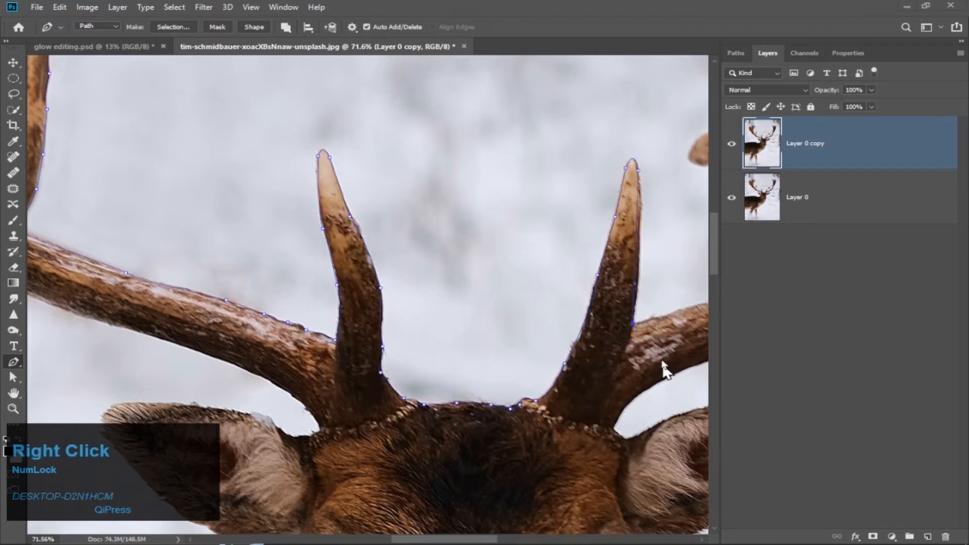
# Step: Trace along the top of the right antler's beam and the underside of its curved tine to the tip
pyautogui.hscroll(4, 482, 324)
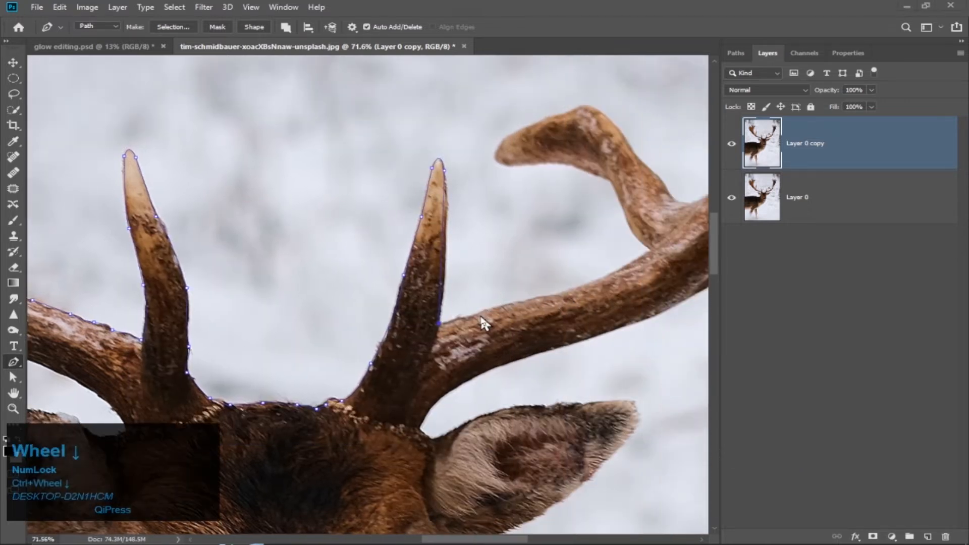
pyautogui.moveTo(485, 311); pyautogui.dragTo(499, 307)
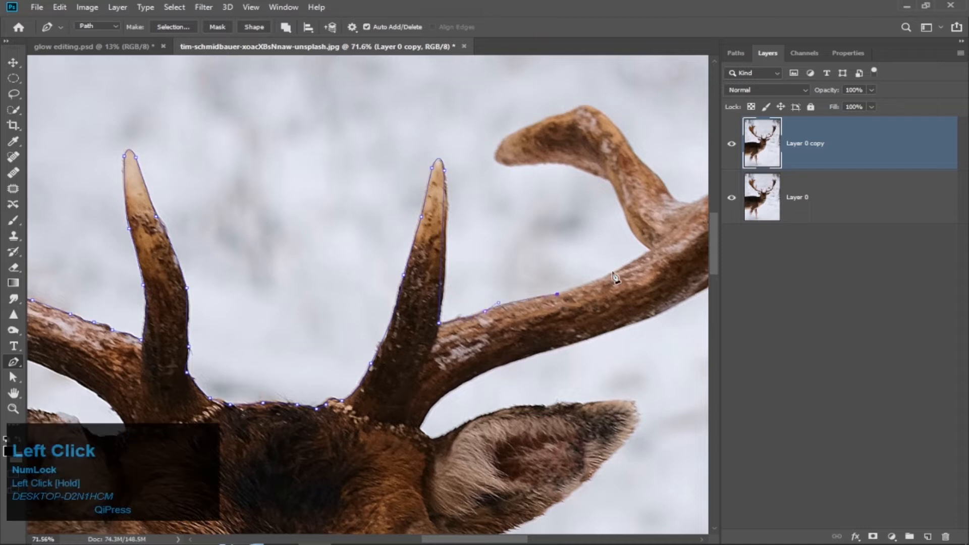
pyautogui.keyDown('alt'); pyautogui.click(498, 164); pyautogui.keyUp('alt')
# Step: Trace over the curved tine's upper edge and continue along the beam toward the small hooked point
pyautogui.hscroll(2, 584, 111)
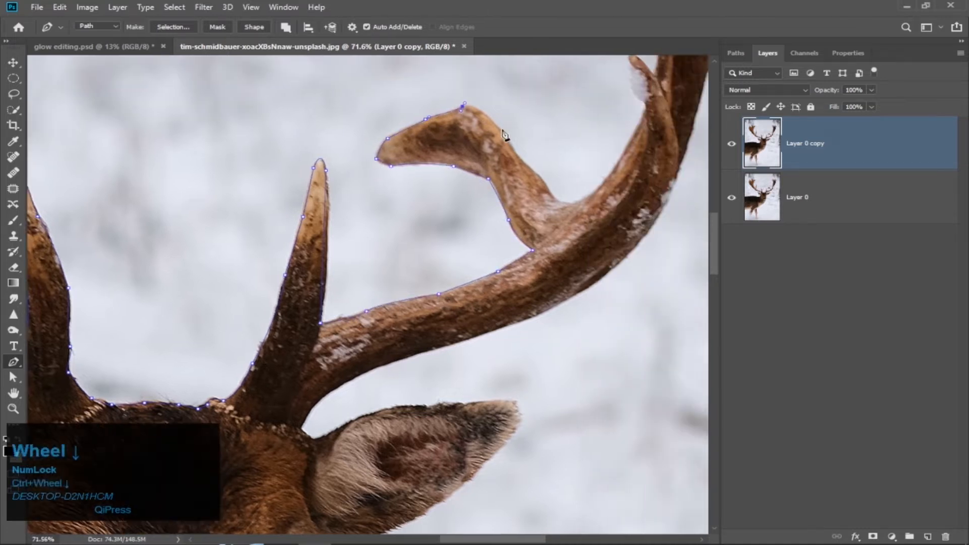
pyautogui.moveTo(538, 174); pyautogui.dragTo(549, 190)
pyautogui.click(627, 146)
pyautogui.scroll(2, 627, 146)
pyautogui.hscroll(2, 627, 146)
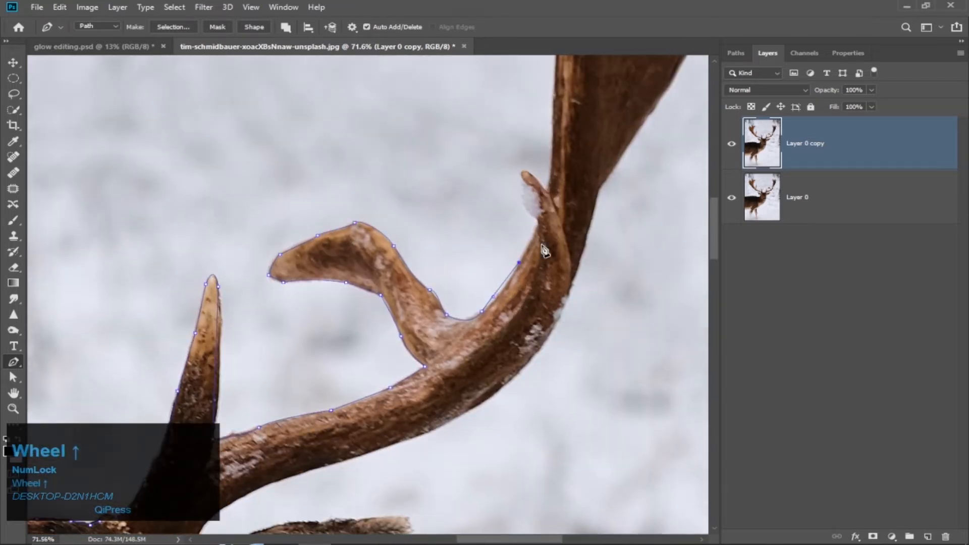
# Step: Outline the small hooked point, keeping the snow clump beside it outside the path
pyautogui.click(538, 222)
pyautogui.keyDown('alt'); pyautogui.click(539, 223); pyautogui.keyUp('alt')
pyautogui.click(542, 199)
pyautogui.click(525, 183)
pyautogui.moveTo(533, 176); pyautogui.dragTo(553, 185)
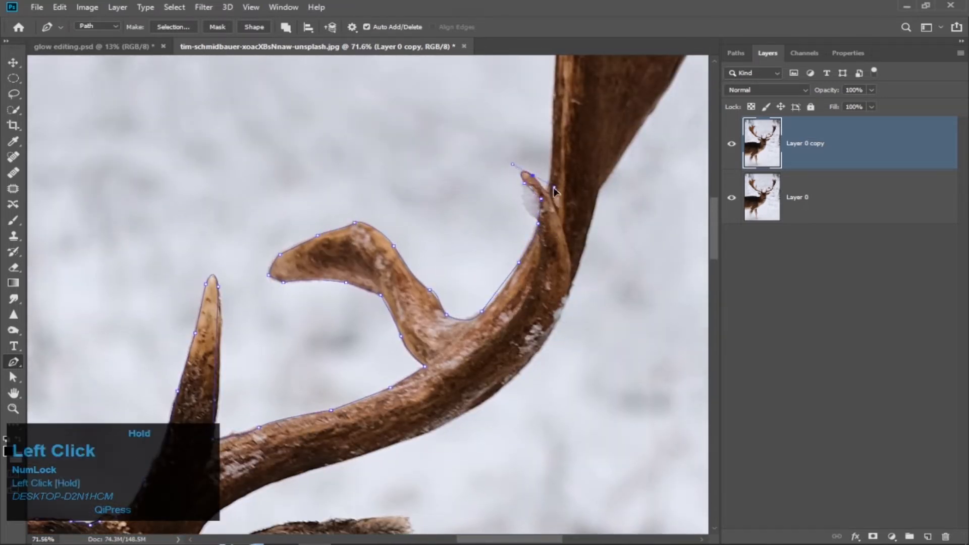
pyautogui.keyDown('alt'); pyautogui.click(533, 176); pyautogui.keyUp('alt')
pyautogui.click(547, 190)
# Step: Trace the path up the inner edge of the right antler's palm from the hooked point
pyautogui.scroll(2, 548, 191)
pyautogui.click(556, 182)
pyautogui.scroll(2, 558, 187)
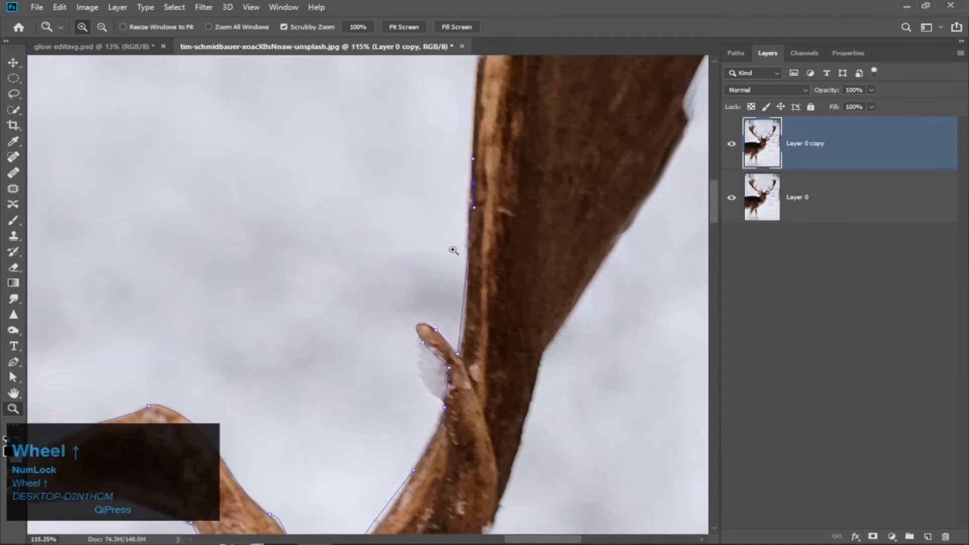
pyautogui.scroll(2, 483, 188)
pyautogui.scroll(4, 481, 183)
pyautogui.moveTo(476, 172); pyautogui.dragTo(461, 136)
pyautogui.scroll(5, 460, 139)
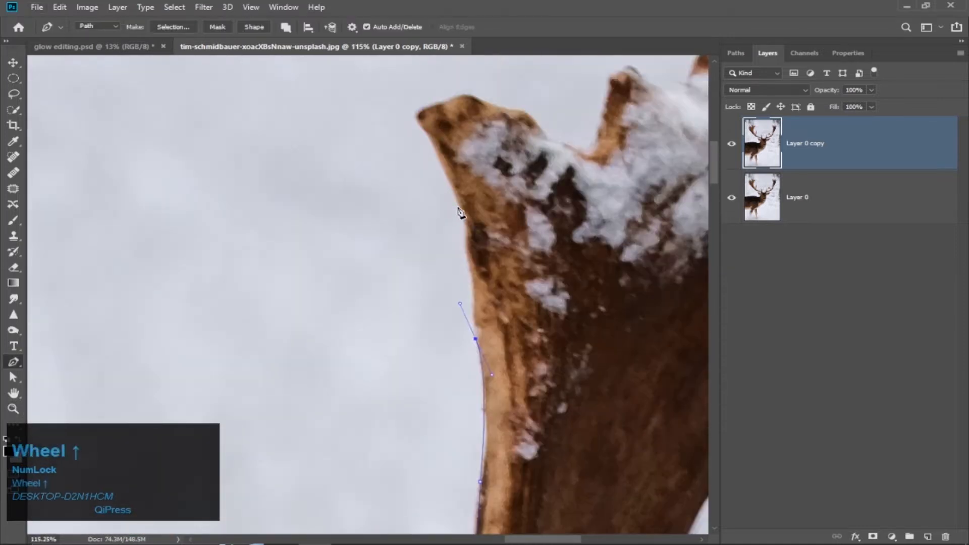
# Step: Outline the palm's upper inner corner, the notch beside it and the next snowy point
pyautogui.scroll(2, 424, 175)
pyautogui.moveTo(457, 200); pyautogui.dragTo(501, 170)
pyautogui.click(417, 176)
pyautogui.hotkey('ctrl', 'z')
pyautogui.click(524, 169)
pyautogui.moveTo(552, 199); pyautogui.dragTo(560, 207)
pyautogui.click(588, 213)
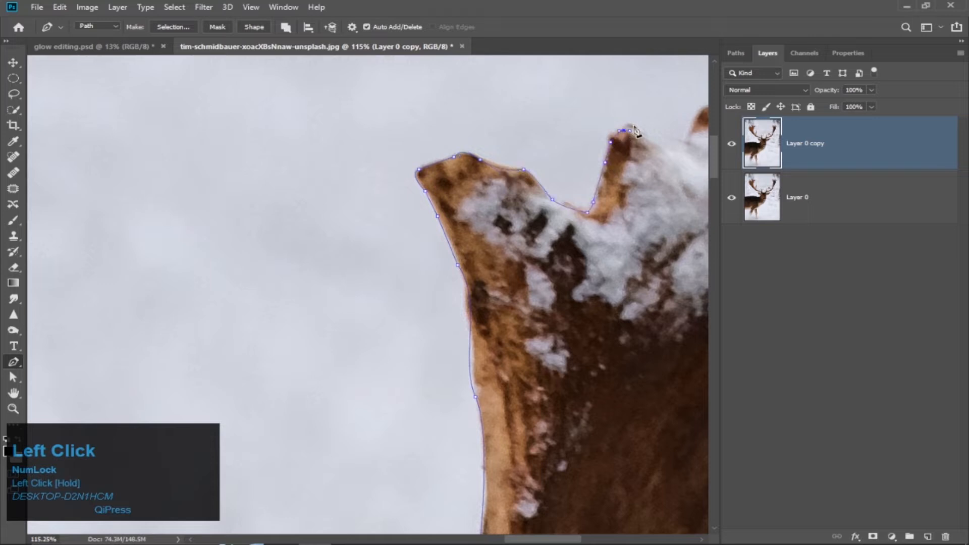
pyautogui.moveTo(636, 125); pyautogui.dragTo(642, 130)
# Step: Trace around the remaining snowy points along the top of the right antler's palm
pyautogui.hscroll(4, 642, 130)
pyautogui.moveTo(534, 148); pyautogui.dragTo(559, 131)
pyautogui.moveTo(575, 107); pyautogui.dragTo(582, 106)
pyautogui.moveTo(604, 120); pyautogui.dragTo(612, 170)
pyautogui.moveTo(602, 213); pyautogui.dragTo(602, 228)
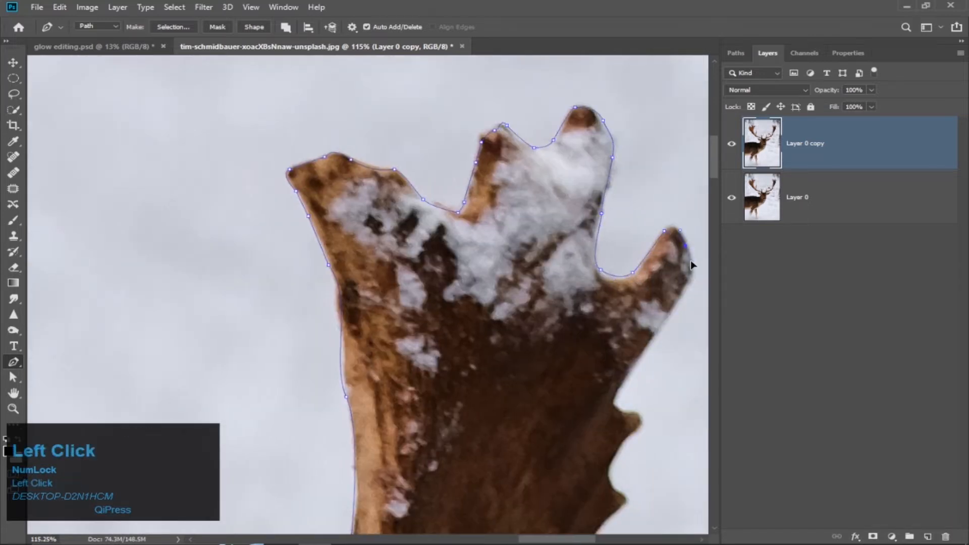
pyautogui.moveTo(691, 262); pyautogui.dragTo(687, 273)
# Step: Continue the path down the palm's outer edge, following its two small spurs
pyautogui.scroll(-1, 684, 275)
pyautogui.moveTo(673, 277); pyautogui.dragTo(639, 318)
pyautogui.scroll(-2, 634, 317)
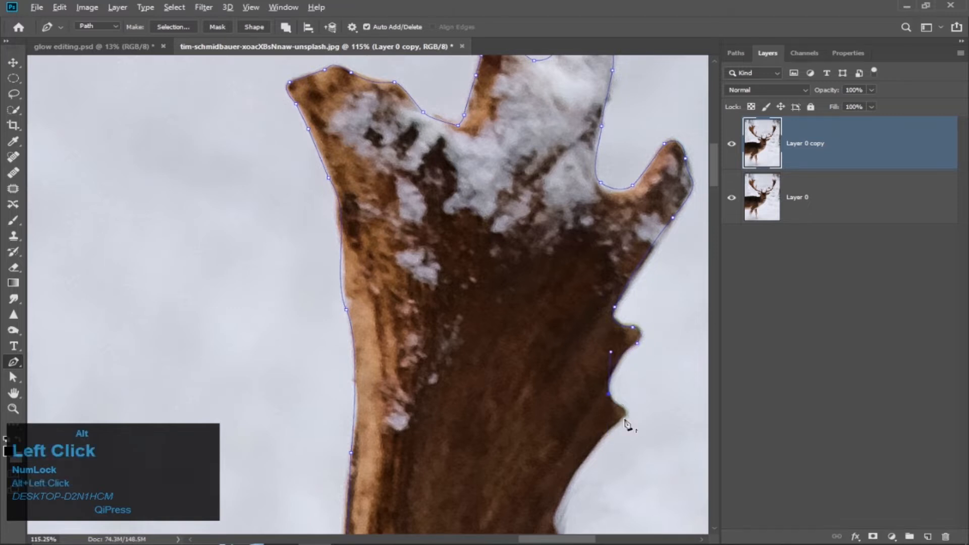
pyautogui.scroll(-3, 611, 414)
pyautogui.scroll(-5, 580, 395)
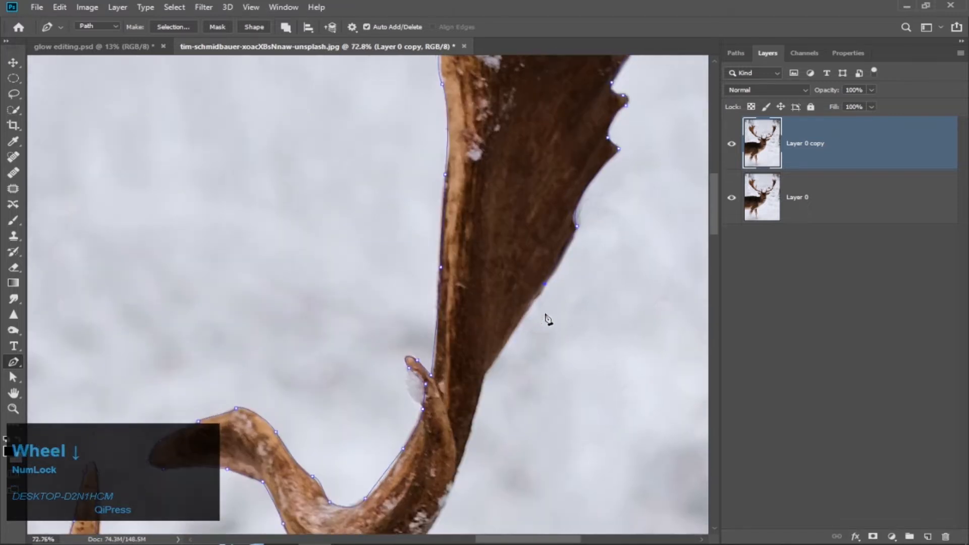
# Step: Follow the palm's outer edge down to the snowy outer bend of the right antler's beam
pyautogui.moveTo(477, 327); pyautogui.dragTo(472, 362)
pyautogui.scroll(-1, 473, 358)
pyautogui.keyDown('alt'); pyautogui.click(477, 261); pyautogui.keyUp('alt')
pyautogui.hscroll(-1, 487, 267)
pyautogui.scroll(-1, 497, 272)
pyautogui.moveTo(523, 303); pyautogui.dragTo(504, 323)
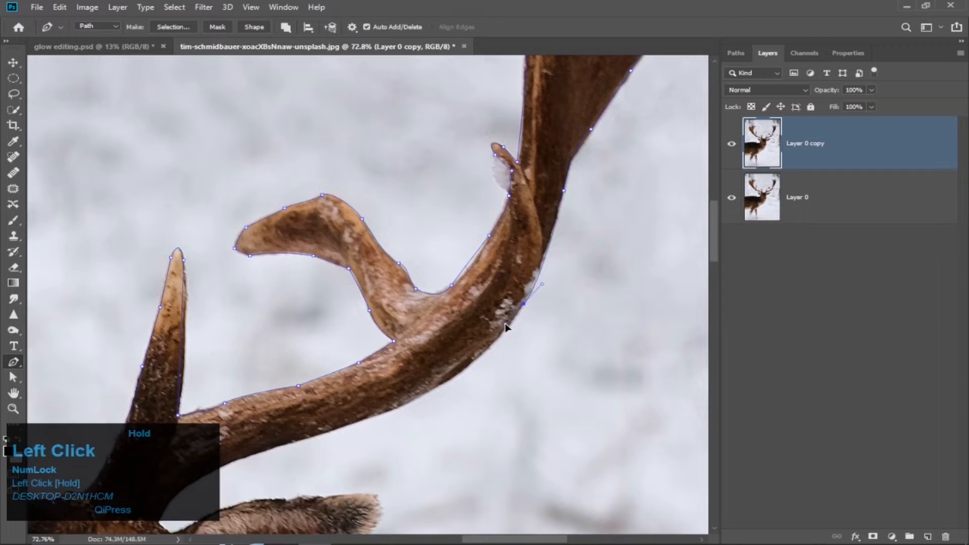
# Step: Trace the underside of the right antler's beam back to its base above the ear
pyautogui.scroll(-2, 504, 316)
pyautogui.moveTo(519, 245); pyautogui.dragTo(515, 245)
pyautogui.hscroll(-1, 515, 250)
pyautogui.moveTo(453, 292); pyautogui.dragTo(397, 300)
pyautogui.keyDown('alt'); pyautogui.click(453, 291); pyautogui.keyUp('alt')
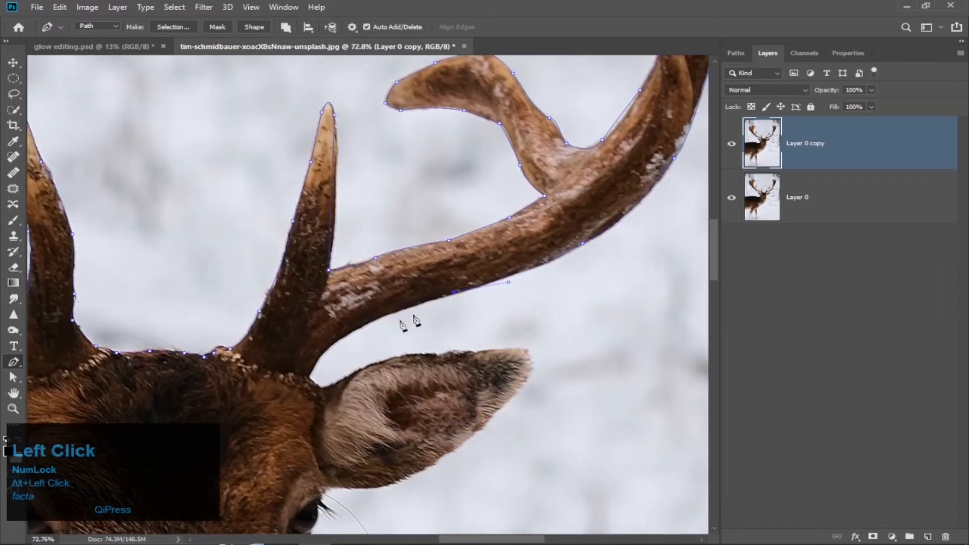
pyautogui.moveTo(337, 340); pyautogui.dragTo(328, 356)
# Step: Trace closely along the bumpy base of the right antler and carry the path across to the left antler
pyautogui.scroll(8, 240, 404)
pyautogui.keyDown('alt'); pyautogui.click(536, 287); pyautogui.keyUp('alt')
pyautogui.click(506, 281)
pyautogui.click(489, 281)
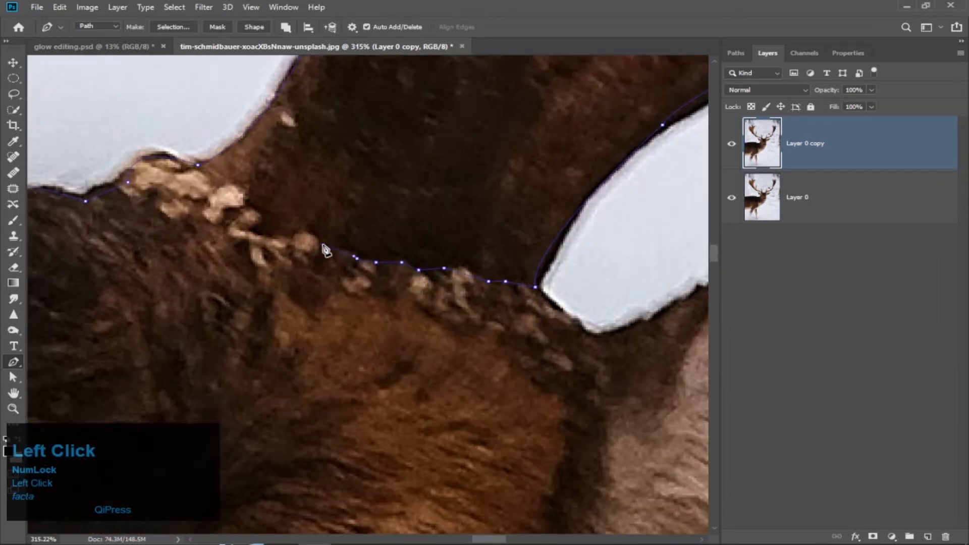
pyautogui.hscroll(-3, 204, 178)
pyautogui.scroll(6, 303, 195)
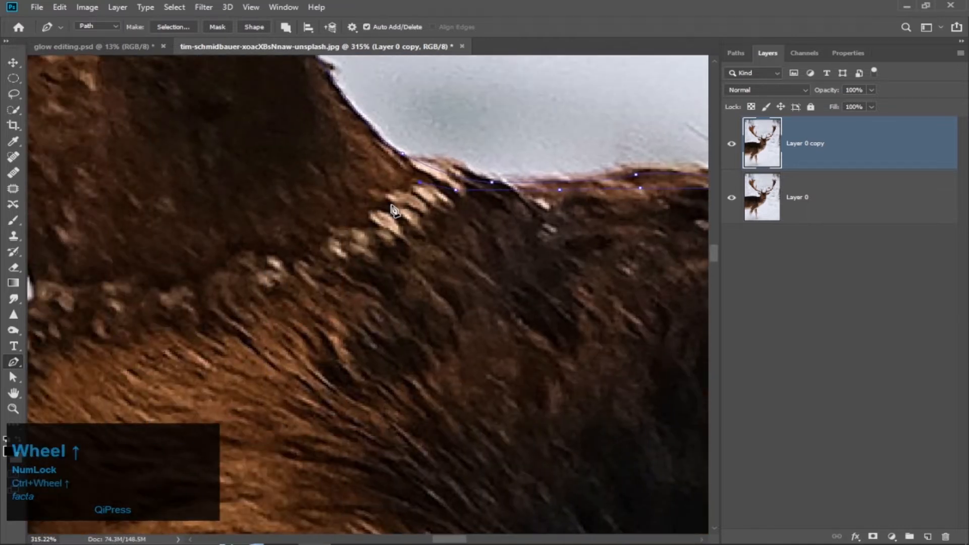
# Step: Trace the path along the bumpy base of the left antler to its outer side
pyautogui.hscroll(-3, 393, 208)
pyautogui.click(523, 230)
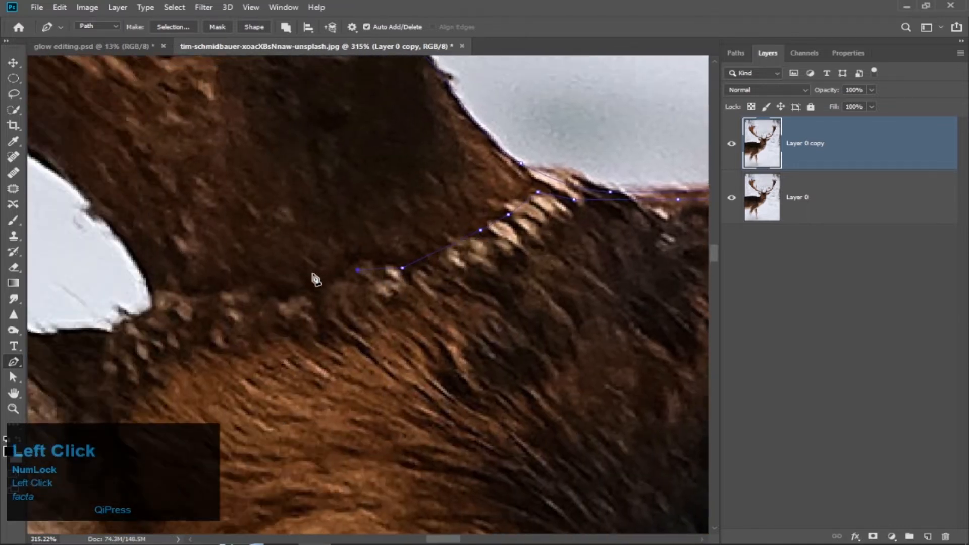
pyautogui.moveTo(312, 275); pyautogui.dragTo(266, 282)
pyautogui.hscroll(-2, 312, 275)
pyautogui.click(314, 297)
pyautogui.hscroll(-2, 280, 291)
# Step: Follow the lower edge of the left antler's beam upward from its base above the ear
pyautogui.moveTo(231, 153); pyautogui.dragTo(173, 137)
pyautogui.rightClick(457, 304)
pyautogui.click(405, 275)
pyautogui.hscroll(-2, 405, 275)
pyautogui.scroll(3, 404, 275)
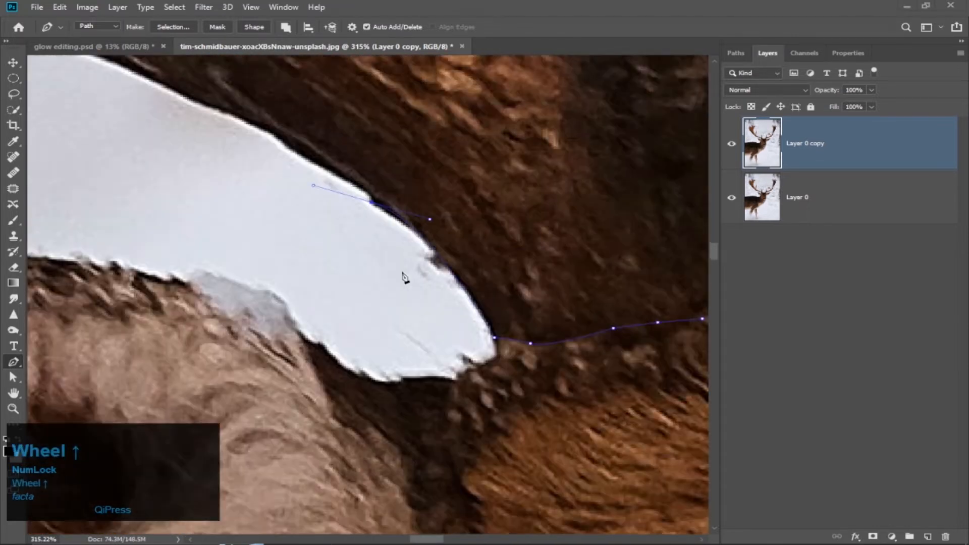
pyautogui.hscroll(-2, 404, 275)
pyautogui.keyDown('alt'); pyautogui.click(532, 280); pyautogui.keyUp('alt')
pyautogui.moveTo(453, 227); pyautogui.dragTo(390, 204)
pyautogui.hscroll(-1, 474, 254)
pyautogui.scroll(1, 474, 253)
pyautogui.scroll(1, 475, 258)
pyautogui.click(433, 257)
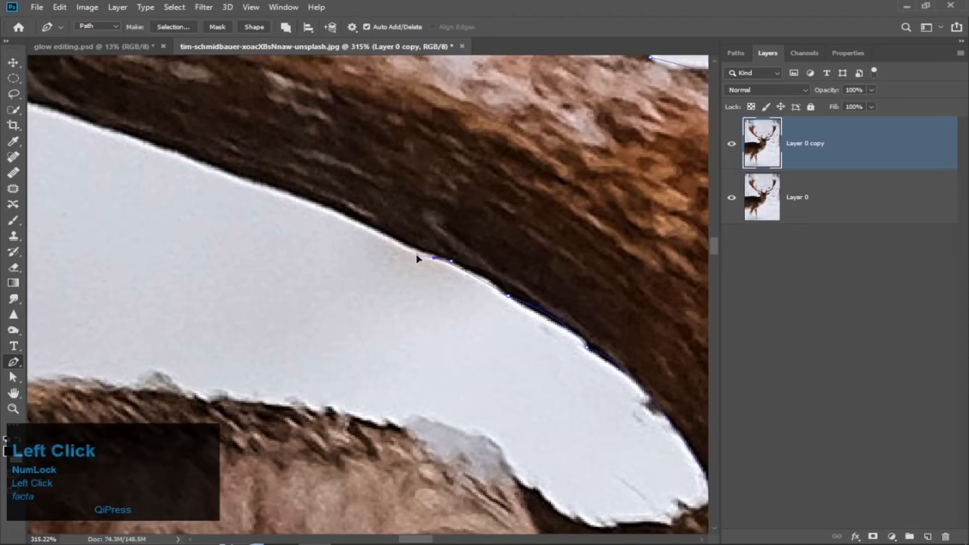
# Step: Continue the path along the underside of the left beam to its outer bend
pyautogui.scroll(3, 334, 257)
pyautogui.scroll(2, 530, 292)
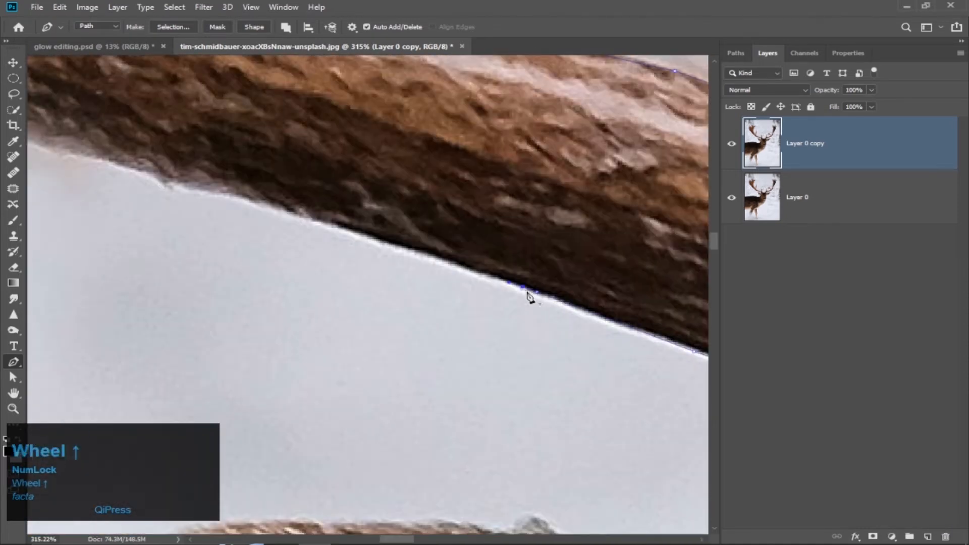
pyautogui.hscroll(-2, 357, 238)
pyautogui.scroll(2, 249, 210)
pyautogui.scroll(2, 285, 240)
pyautogui.scroll(3, 285, 240)
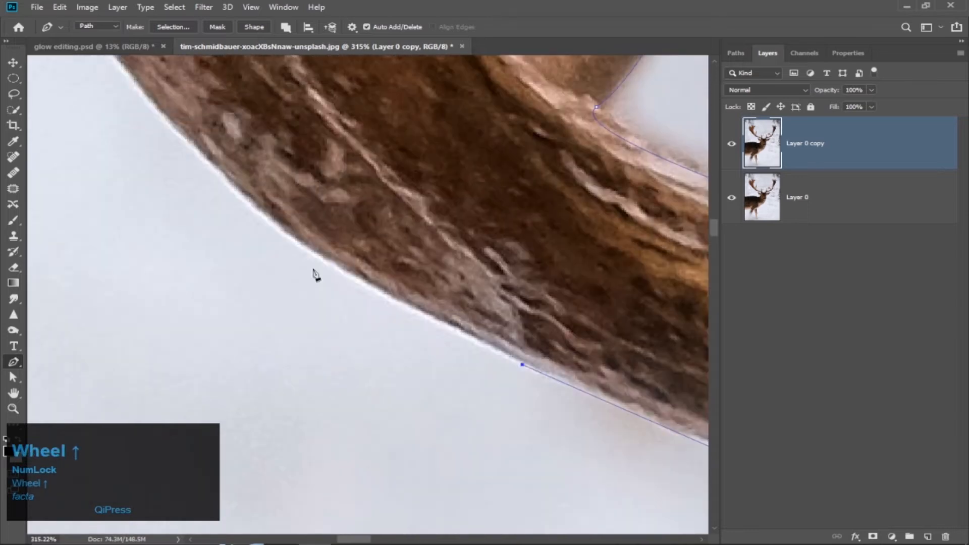
pyautogui.hscroll(-3, 326, 320)
# Step: Continue the path from the left antler's outer bend upward along the outer edge of its beam
pyautogui.moveTo(313, 223); pyautogui.dragTo(386, 361)
pyautogui.click(443, 320)
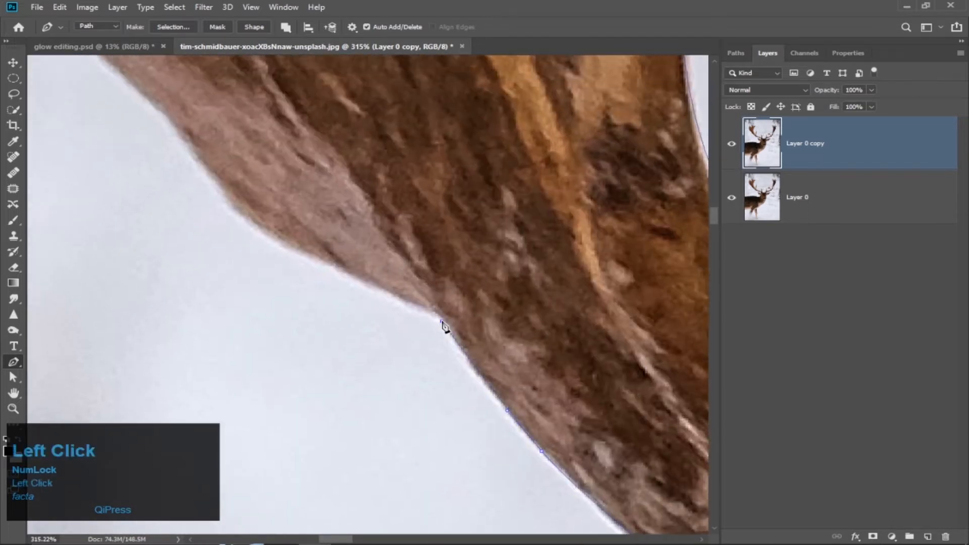
pyautogui.moveTo(229, 207); pyautogui.dragTo(321, 323)
pyautogui.moveTo(288, 247); pyautogui.dragTo(350, 355)
pyautogui.moveTo(227, 240)
pyautogui.mouseDown()
pyautogui.moveTo(340, 322)
pyautogui.moveTo(322, 314)
pyautogui.mouseUp()
pyautogui.moveTo(277, 237); pyautogui.dragTo(390, 407)
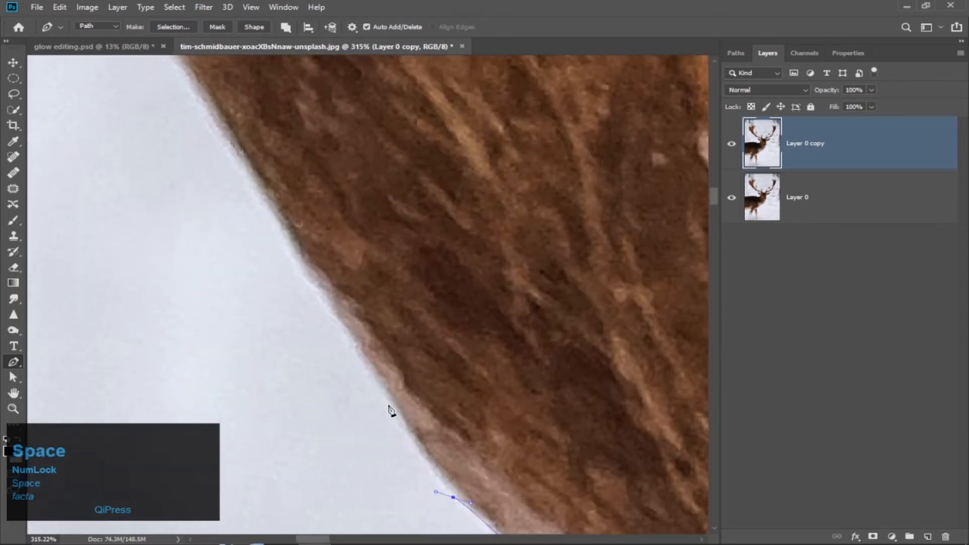
# Step: Trace the outer edge of the left antler's palm up to the notches and close the path at its starting point
pyautogui.moveTo(372, 359); pyautogui.dragTo(344, 328)
pyautogui.moveTo(217, 111); pyautogui.dragTo(454, 444)
pyautogui.moveTo(316, 292); pyautogui.dragTo(254, 282)
pyautogui.moveTo(320, 306); pyautogui.dragTo(428, 442)
pyautogui.keyDown('alt'); pyautogui.click(424, 429); pyautogui.keyUp('alt')
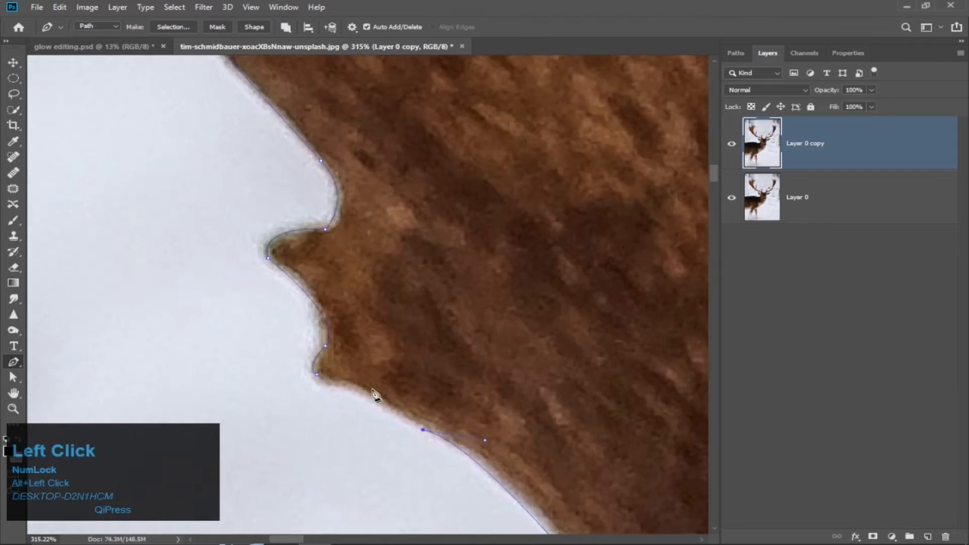
pyautogui.moveTo(317, 375); pyautogui.dragTo(298, 380)
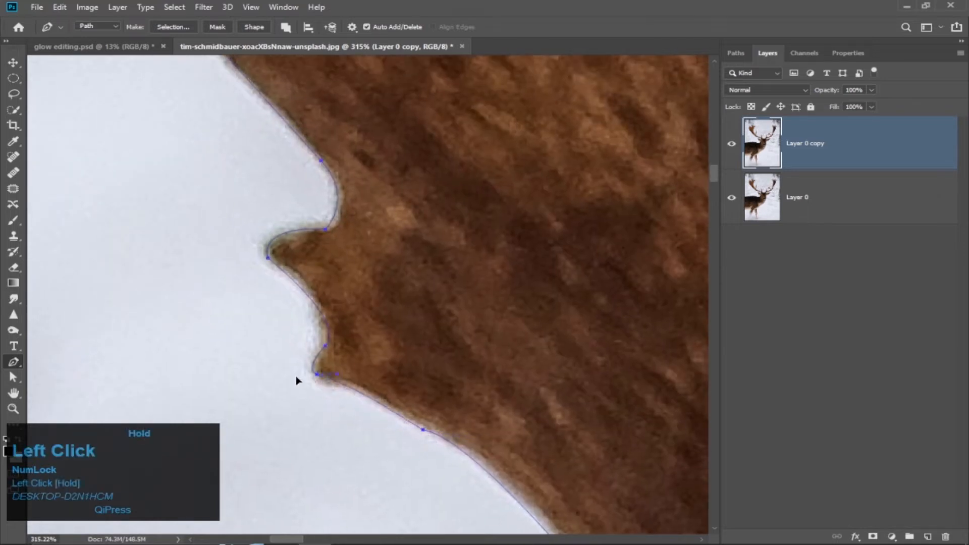
# Step: Copy the antlers inside the path to a new layer and hide Layer 0 copy and Layer 0
pyautogui.scroll(-3, 359, 394)
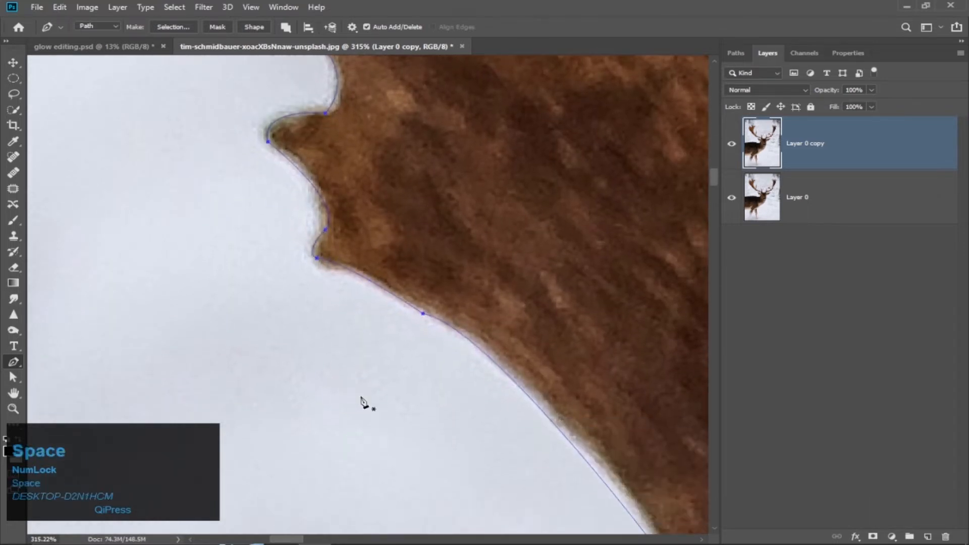
pyautogui.hotkey('ctrl', '0')
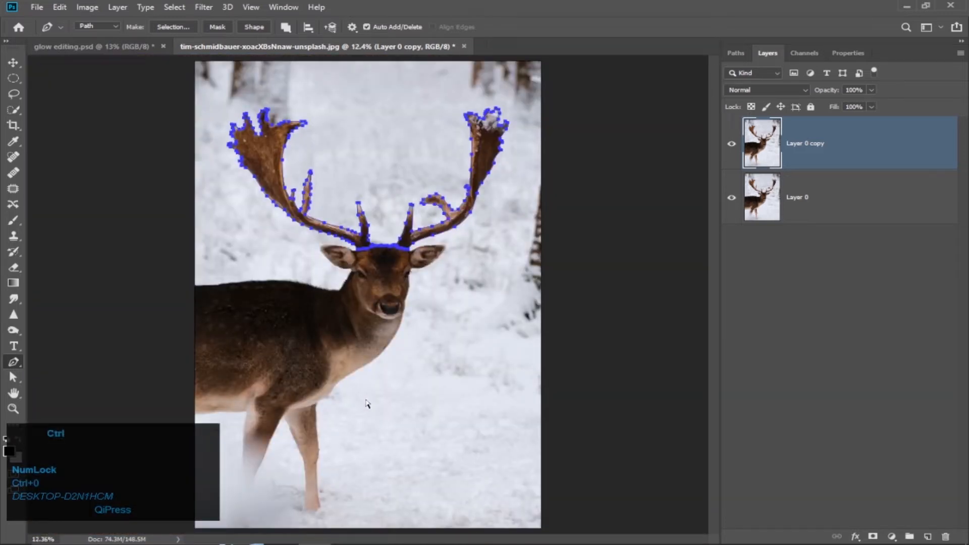
pyautogui.hotkey('ctrl', 'Return')
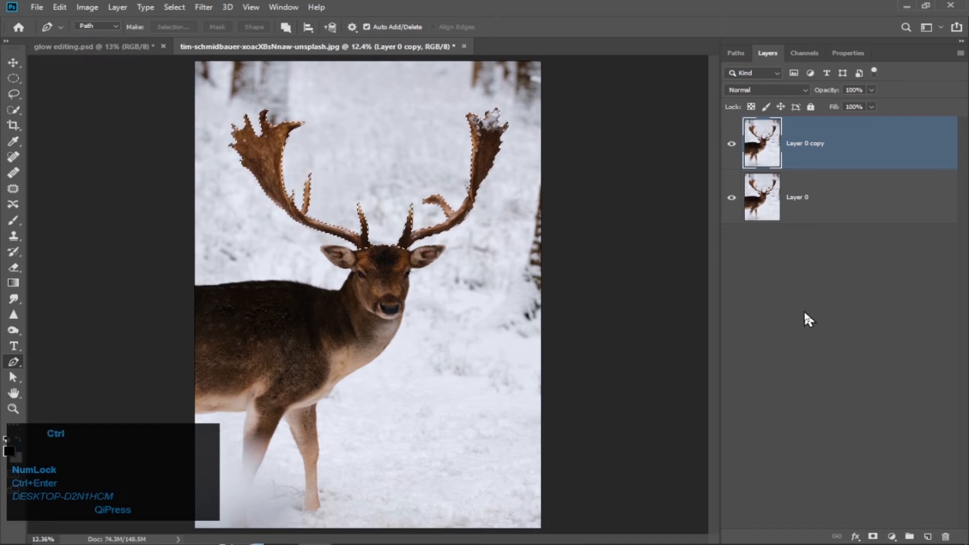
pyautogui.hotkey('ctrl', 'j')
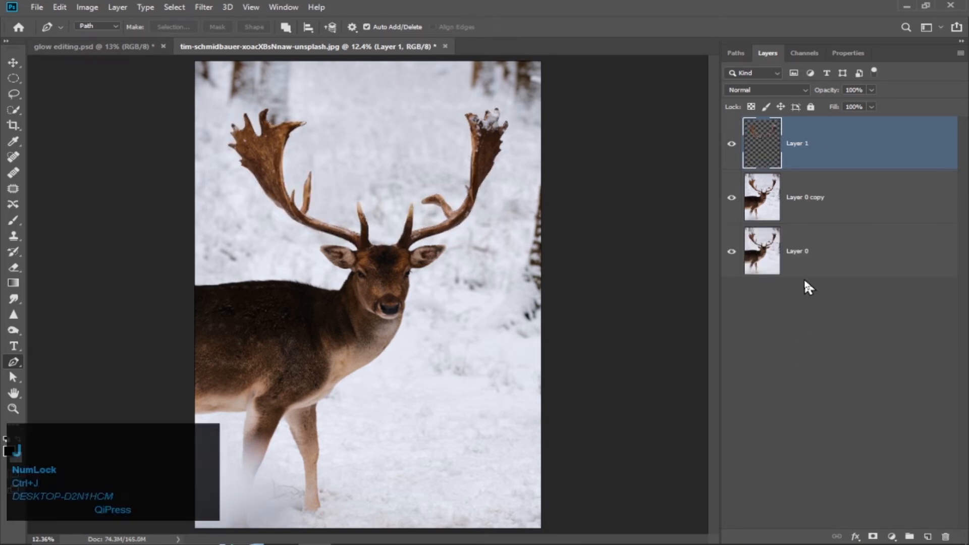
pyautogui.click(732, 198)
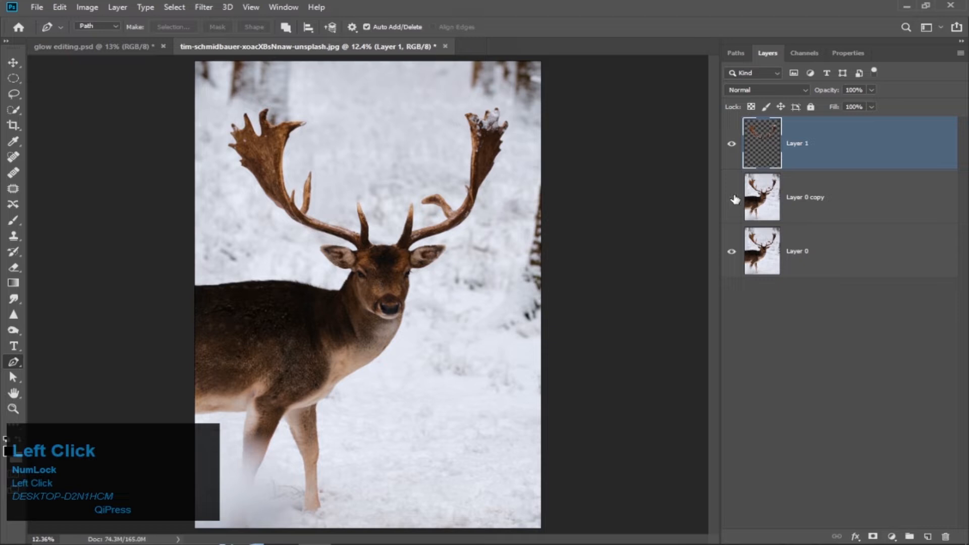
pyautogui.click(732, 251)
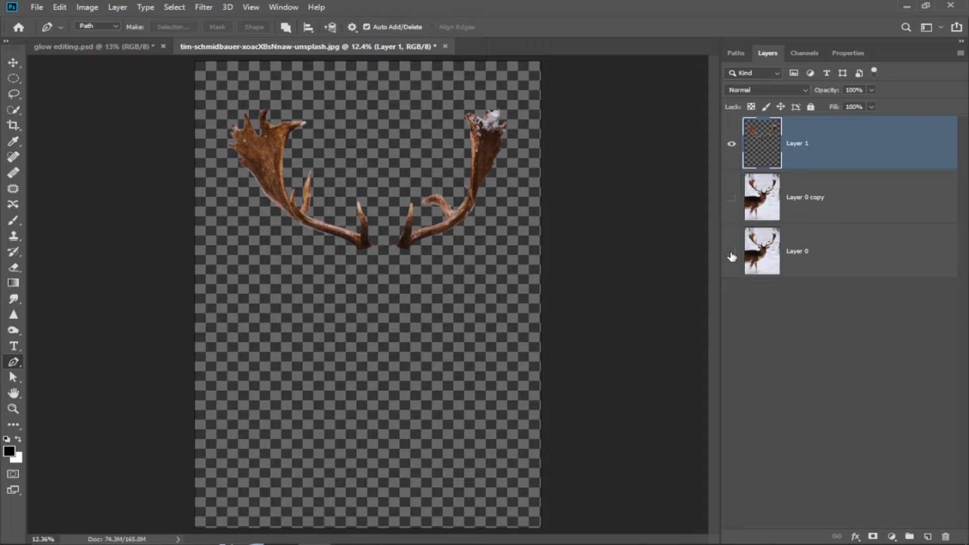
# Step: Erase the middle of the thin strip joining the two antler bases with a 74-pixel Eraser
pyautogui.scroll(5, 448, 277)
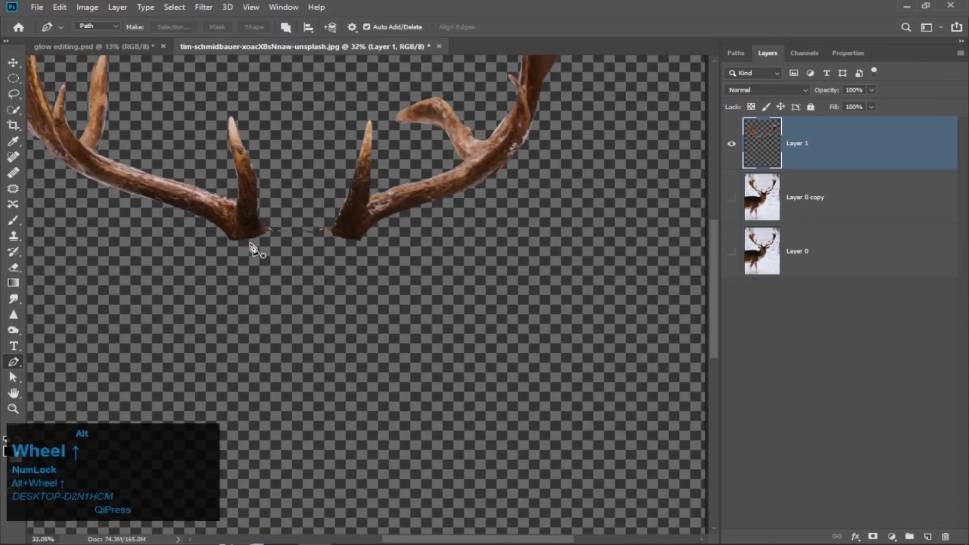
pyautogui.scroll(6, 310, 273)
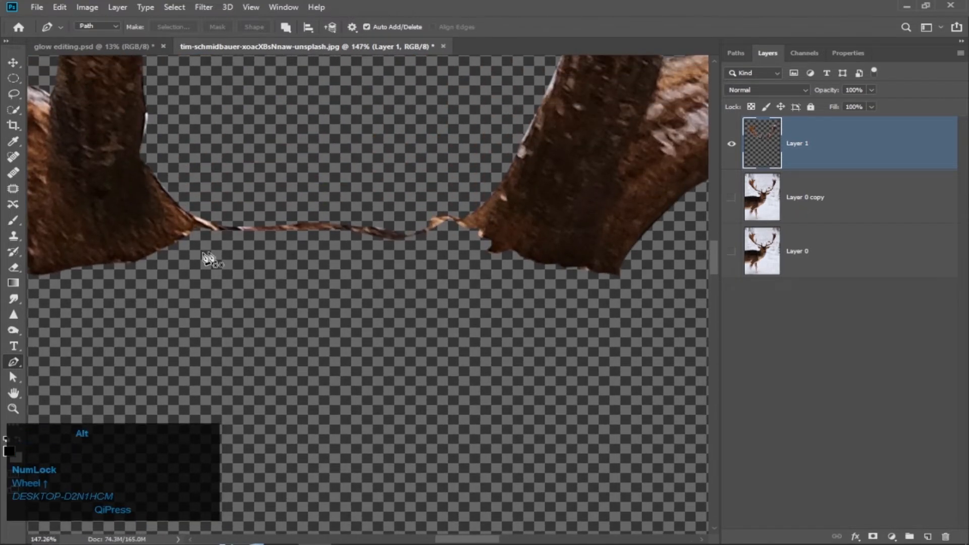
pyautogui.scroll(-2, 535, 217)
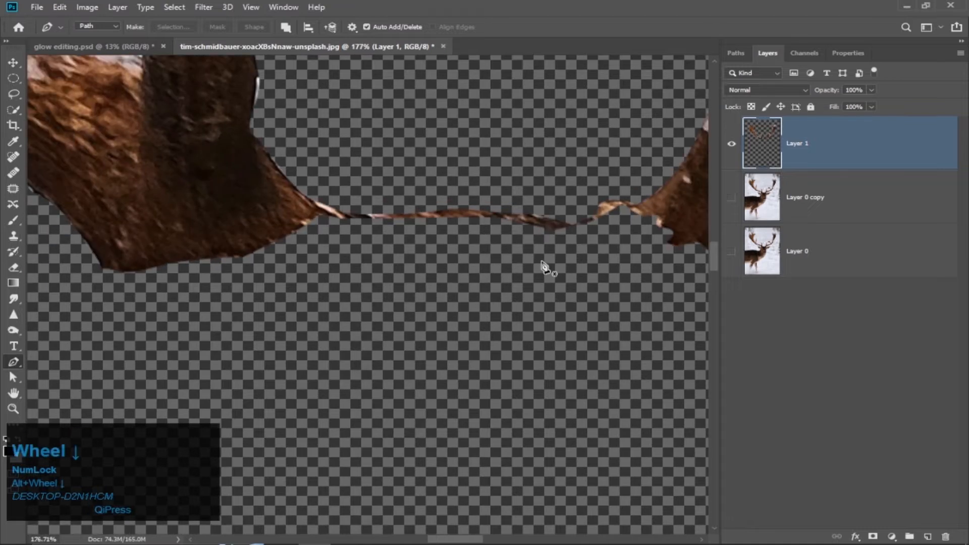
pyautogui.press('e')
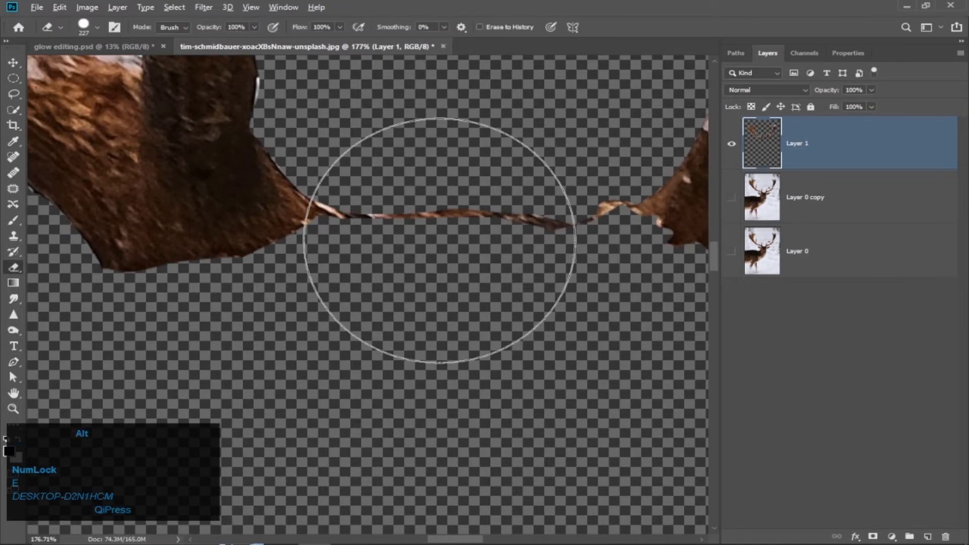
pyautogui.keyDown('alt'); pyautogui.rightClick(439, 240); pyautogui.keyUp('alt')
pyautogui.moveTo(424, 225)
pyautogui.mouseDown()
pyautogui.moveTo(432, 252)
pyautogui.moveTo(450, 198)
pyautogui.moveTo(491, 180)
pyautogui.moveTo(529, 197)
pyautogui.mouseUp()
pyautogui.scroll(-1, 570, 216)
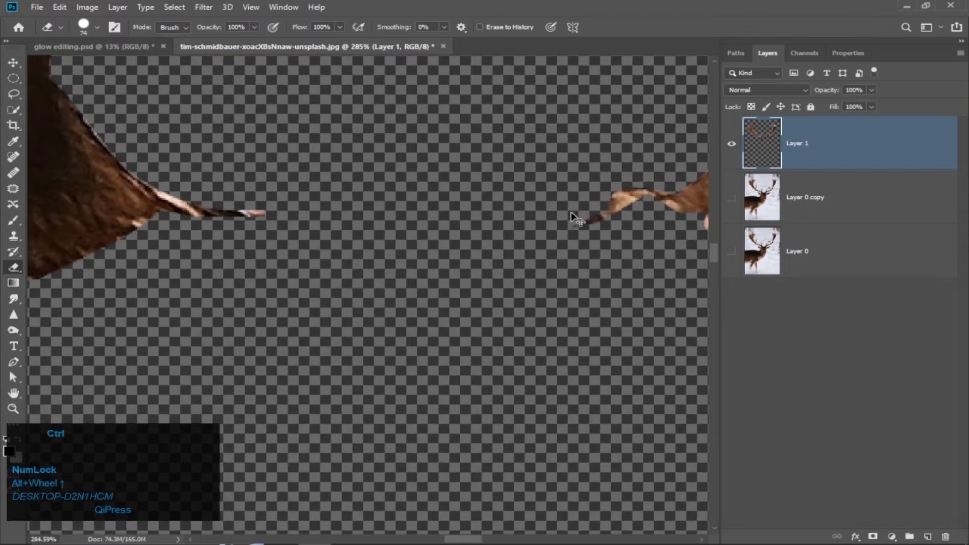
# Step: Erase the leftover strip ends at the inner side of both antler bases with a 27-pixel Eraser
pyautogui.scroll(-1, 571, 211)
pyautogui.keyDown('alt'); pyautogui.rightClick(538, 227); pyautogui.keyUp('alt')
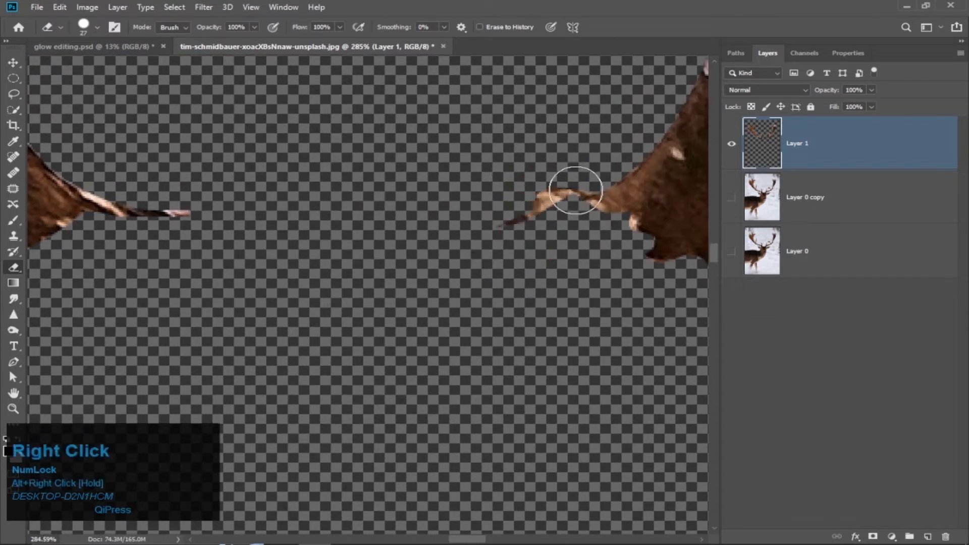
pyautogui.moveTo(574, 195)
pyautogui.mouseDown()
pyautogui.moveTo(568, 216)
pyautogui.moveTo(557, 209)
pyautogui.moveTo(500, 251)
pyautogui.mouseUp()
pyautogui.moveTo(121, 207)
pyautogui.mouseDown()
pyautogui.moveTo(136, 239)
pyautogui.moveTo(149, 211)
pyautogui.moveTo(197, 183)
pyautogui.mouseUp()
pyautogui.scroll(-7, 251, 220)
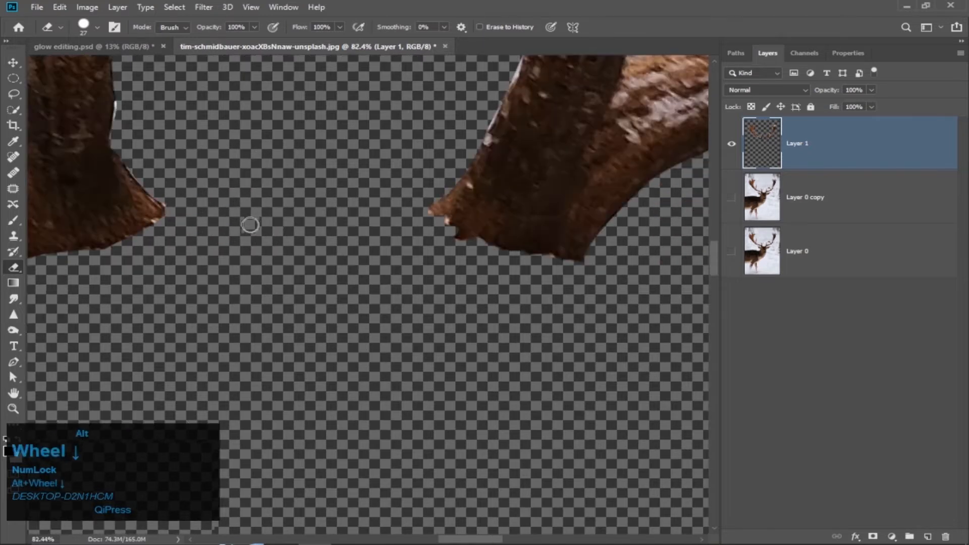
pyautogui.scroll(-4, 251, 225)
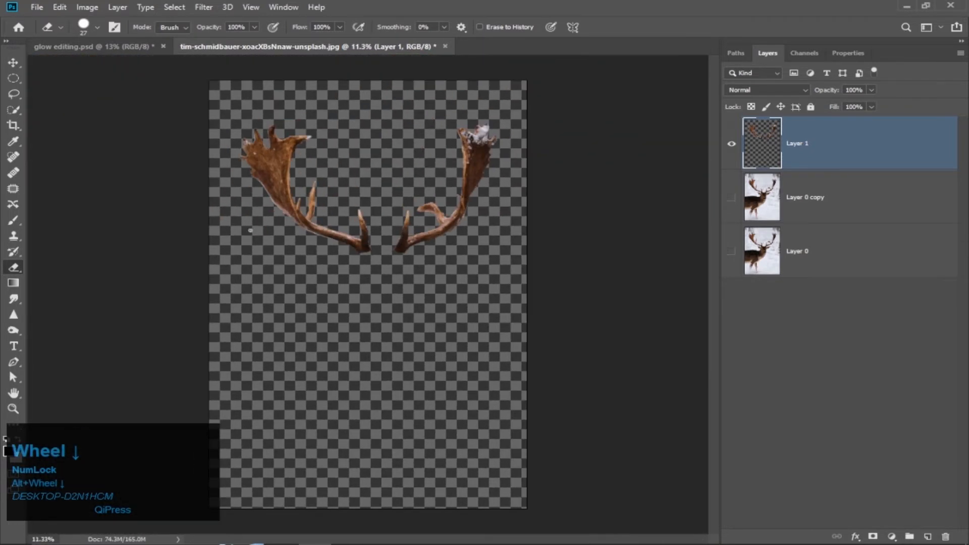
pyautogui.hotkey('ctrl', '0')
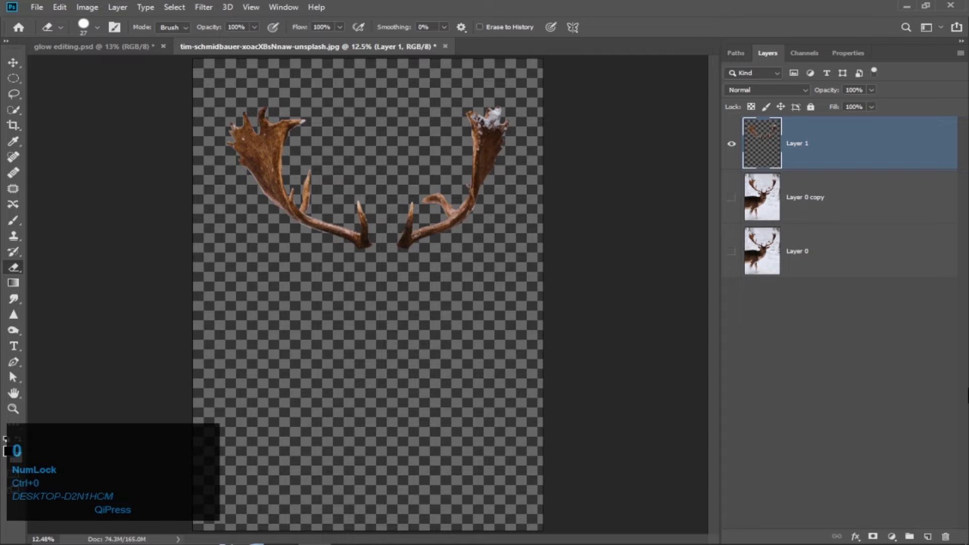
# Step: Show Layer 0 copy and select the whole deer on it with Select Subject
pyautogui.click(732, 199)
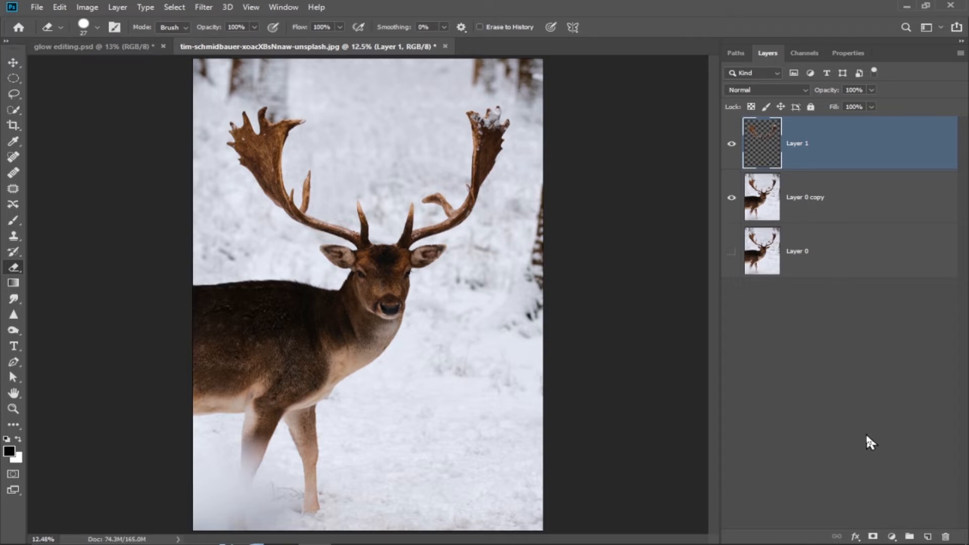
pyautogui.click(853, 208)
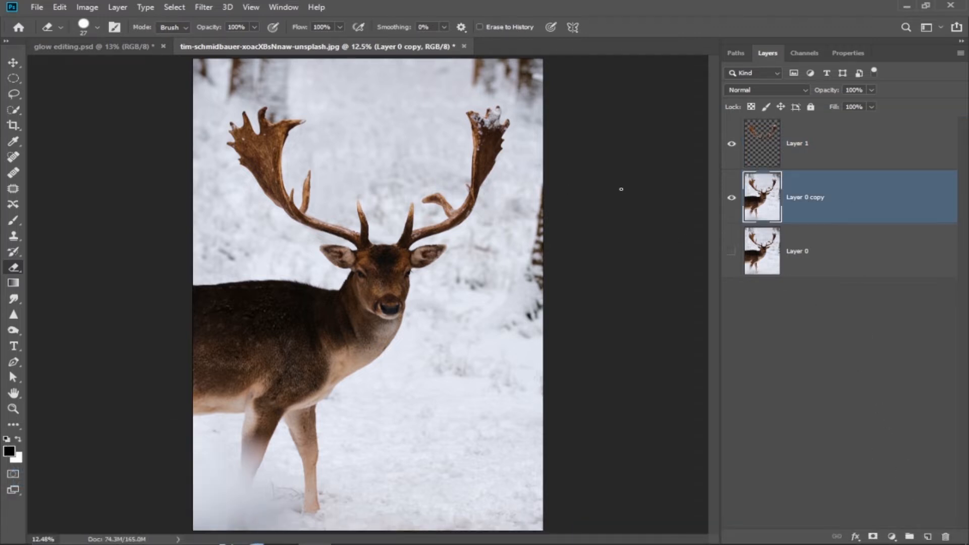
pyautogui.click(175, 7)
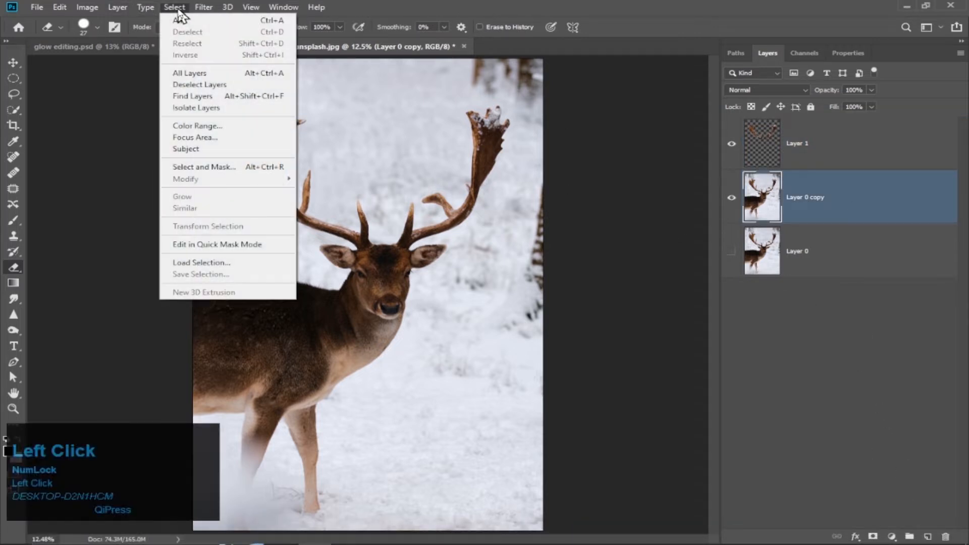
pyautogui.click(197, 151)
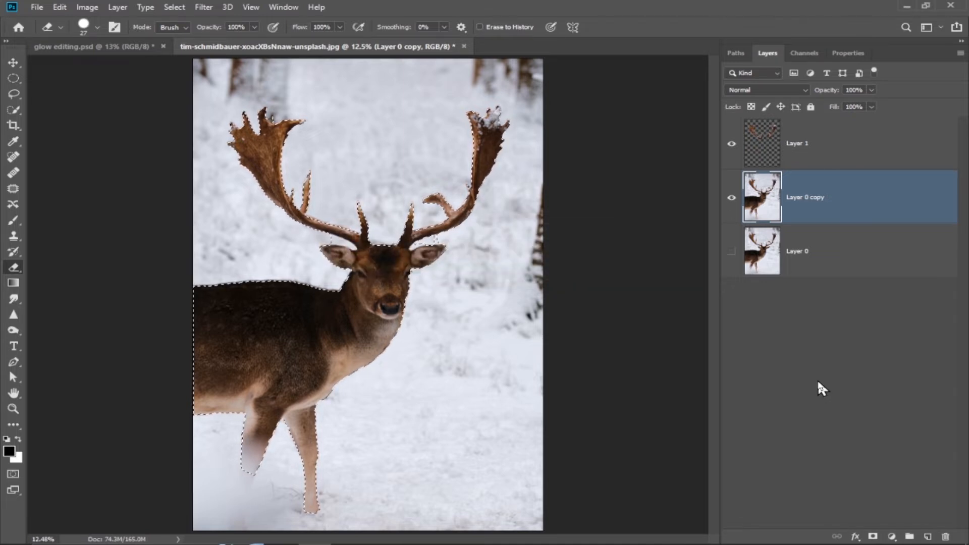
# Step: Enter Quick Mask mode and mask out the snow directly beneath the right antler's beam above the ear
pyautogui.press('q')
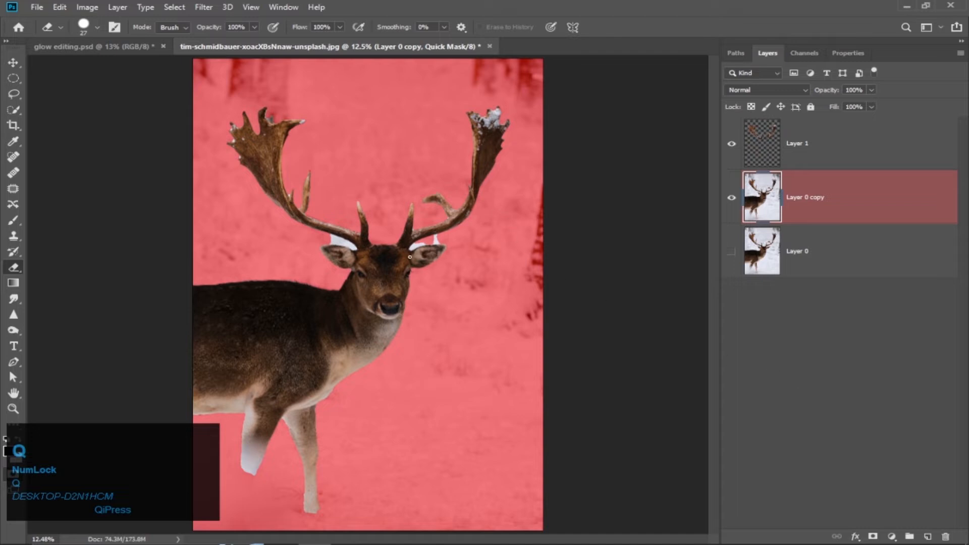
pyautogui.keyDown('alt'); pyautogui.scroll(8, 414, 265); pyautogui.keyUp('alt')
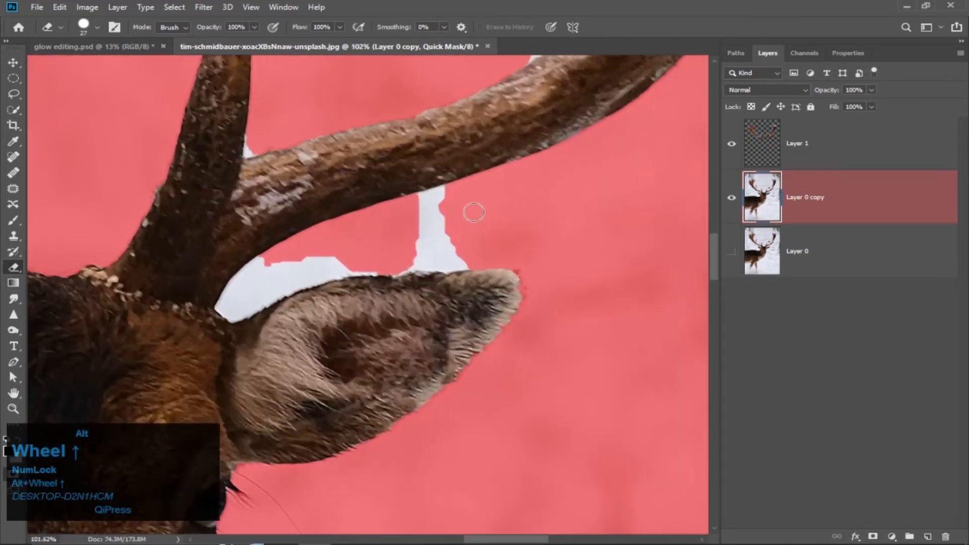
pyautogui.scroll(2, 441, 204)
pyautogui.click(459, 193)
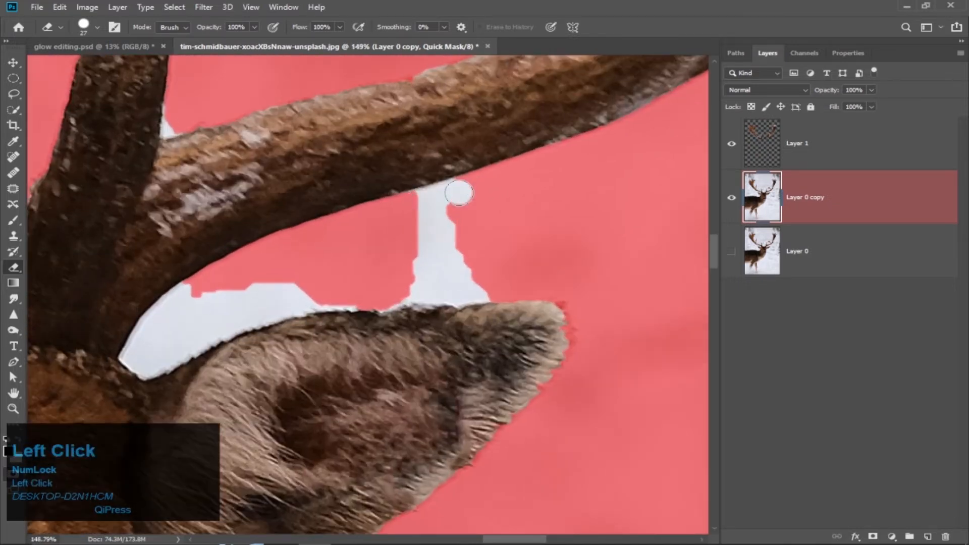
pyautogui.press('x')
pyautogui.click(460, 188)
pyautogui.keyDown('shift'); pyautogui.click(405, 204); pyautogui.keyUp('shift')
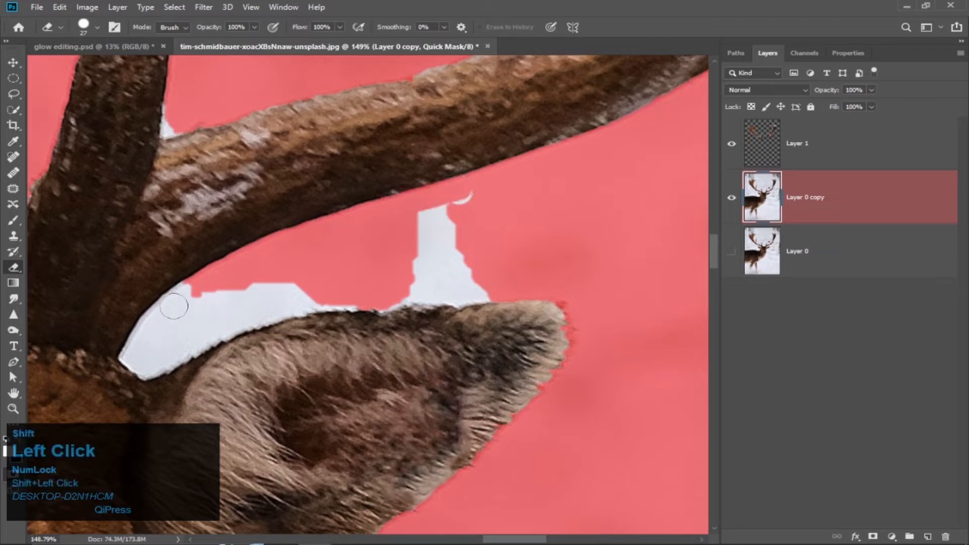
# Step: Mask out the remaining snow between the right antler's base and the ear, working along both edges and filling the middle
pyautogui.click(184, 292)
pyautogui.keyDown('shift'); pyautogui.click(145, 334); pyautogui.keyUp('shift')
pyautogui.moveTo(147, 329); pyautogui.dragTo(176, 303)
pyautogui.moveTo(133, 354)
pyautogui.mouseDown()
pyautogui.moveTo(152, 341)
pyautogui.moveTo(146, 363)
pyautogui.moveTo(139, 361)
pyautogui.moveTo(145, 370)
pyautogui.mouseUp()
pyautogui.click(158, 365)
pyautogui.keyDown('shift'); pyautogui.click(225, 331); pyautogui.keyUp('shift')
pyautogui.keyDown('shift'); pyautogui.click(281, 313); pyautogui.keyUp('shift')
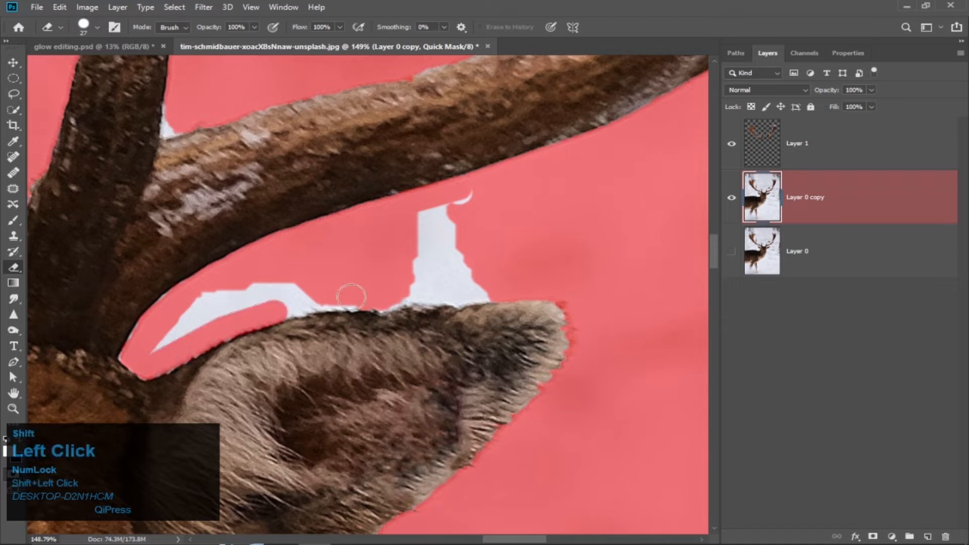
pyautogui.keyDown('shift'); pyautogui.click(350, 299); pyautogui.keyUp('shift')
pyautogui.moveTo(465, 294)
pyautogui.mouseDown()
pyautogui.moveTo(496, 292)
pyautogui.moveTo(487, 229)
pyautogui.moveTo(465, 203)
pyautogui.moveTo(436, 241)
pyautogui.moveTo(465, 272)
pyautogui.moveTo(463, 225)
pyautogui.mouseUp()
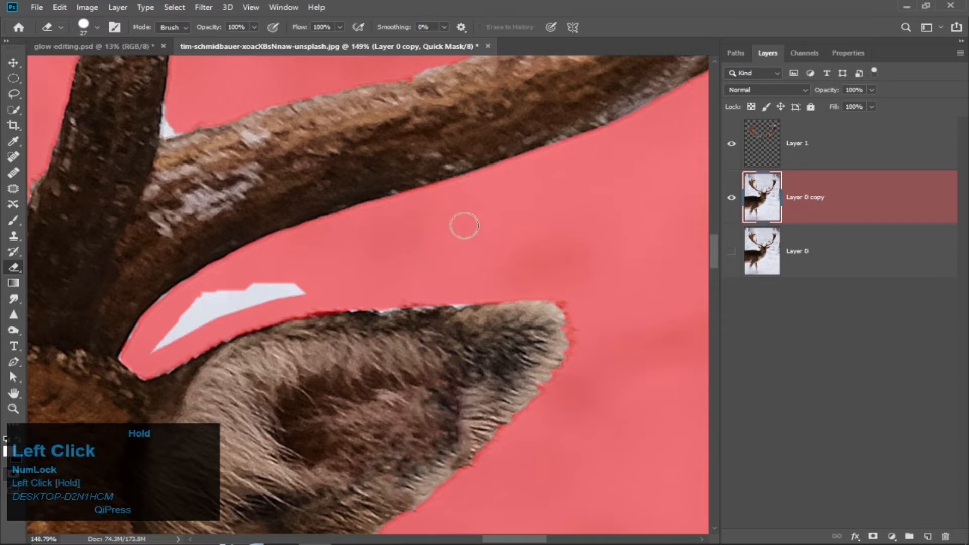
pyautogui.moveTo(152, 348)
pyautogui.mouseDown()
pyautogui.moveTo(212, 293)
pyautogui.moveTo(292, 290)
pyautogui.moveTo(180, 325)
pyautogui.mouseUp()
# Step: Mask the leftover light fringe along the underside of the right antler's base with a 9-pixel Eraser
pyautogui.scroll(3, 152, 353)
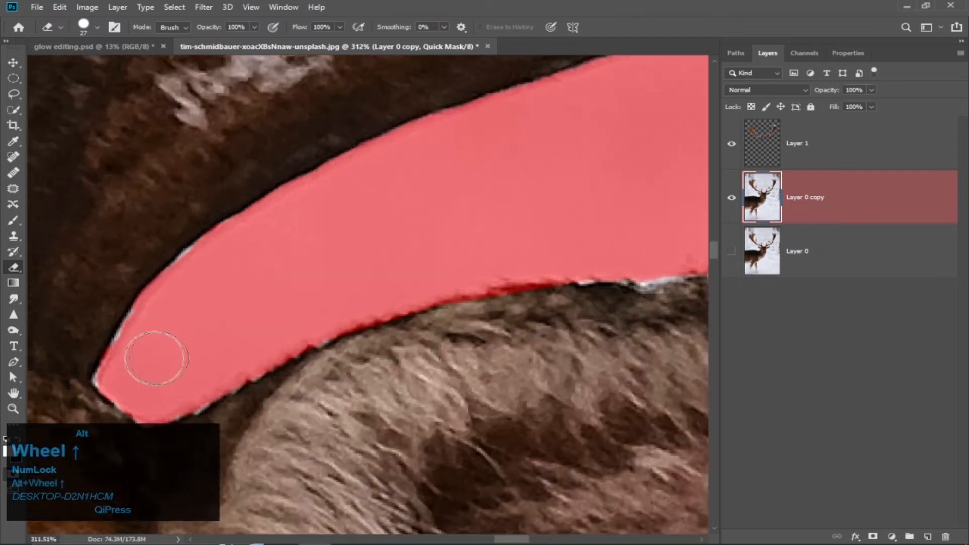
pyautogui.keyDown('alt'); pyautogui.rightClick(351, 292); pyautogui.keyUp('alt')
pyautogui.click(324, 158)
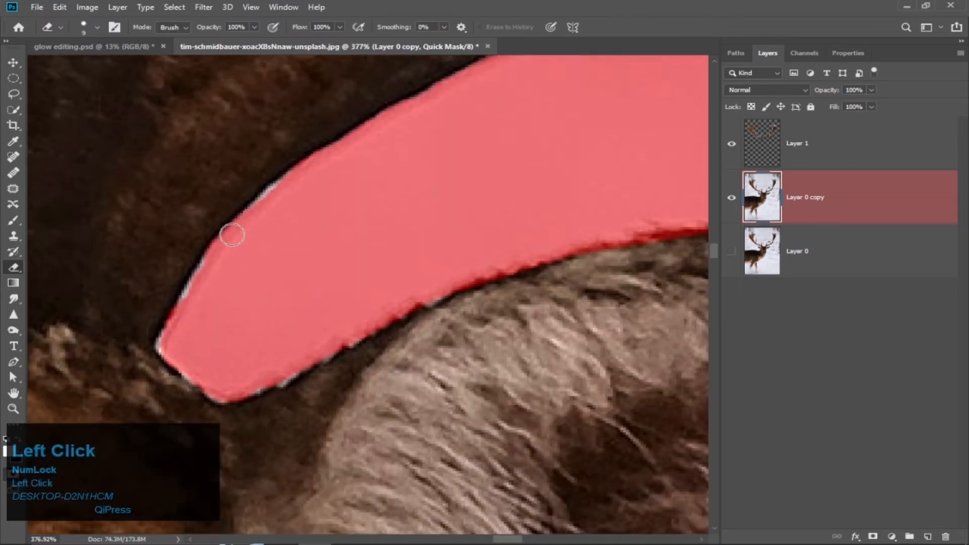
pyautogui.keyDown('shift'); pyautogui.click(274, 195); pyautogui.keyUp('shift')
pyautogui.moveTo(247, 220)
pyautogui.mouseDown()
pyautogui.moveTo(169, 347)
pyautogui.moveTo(229, 394)
pyautogui.moveTo(286, 375)
pyautogui.moveTo(276, 375)
pyautogui.moveTo(448, 285)
pyautogui.moveTo(485, 278)
pyautogui.mouseUp()
pyautogui.scroll(-3, 525, 273)
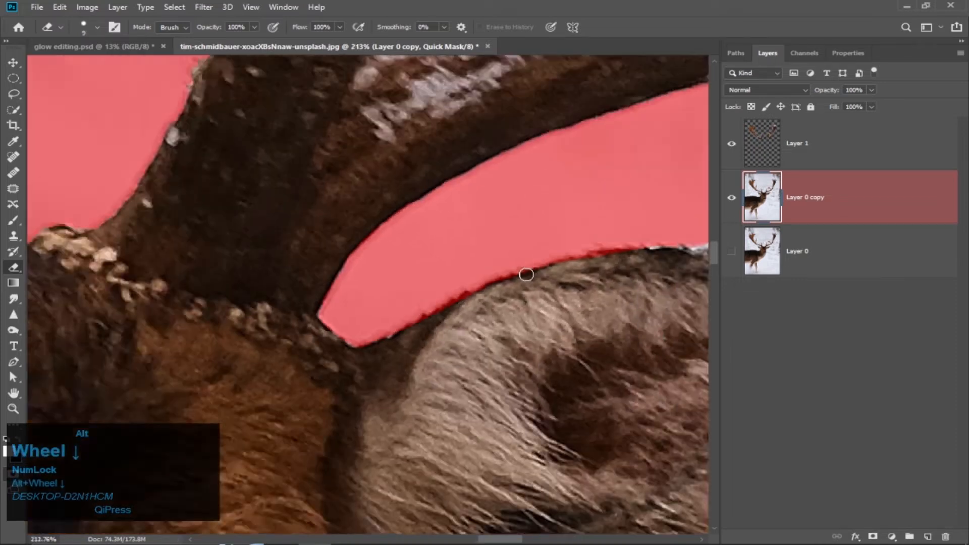
# Step: Mask the remaining white fringe along the upper edge of the right ear out to its tip
pyautogui.scroll(3, 480, 247)
pyautogui.click(422, 238)
pyautogui.keyDown('shift'); pyautogui.click(478, 242); pyautogui.keyUp('shift')
pyautogui.hscroll(2, 454, 244)
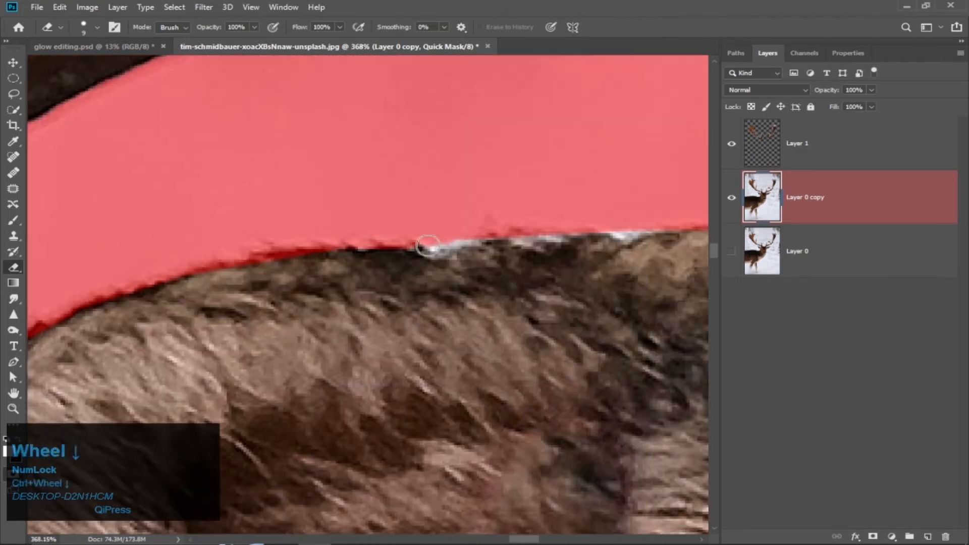
pyautogui.moveTo(424, 243); pyautogui.dragTo(522, 223)
pyautogui.hscroll(2, 520, 224)
pyautogui.moveTo(372, 230); pyautogui.dragTo(418, 234)
pyautogui.hscroll(2, 435, 203)
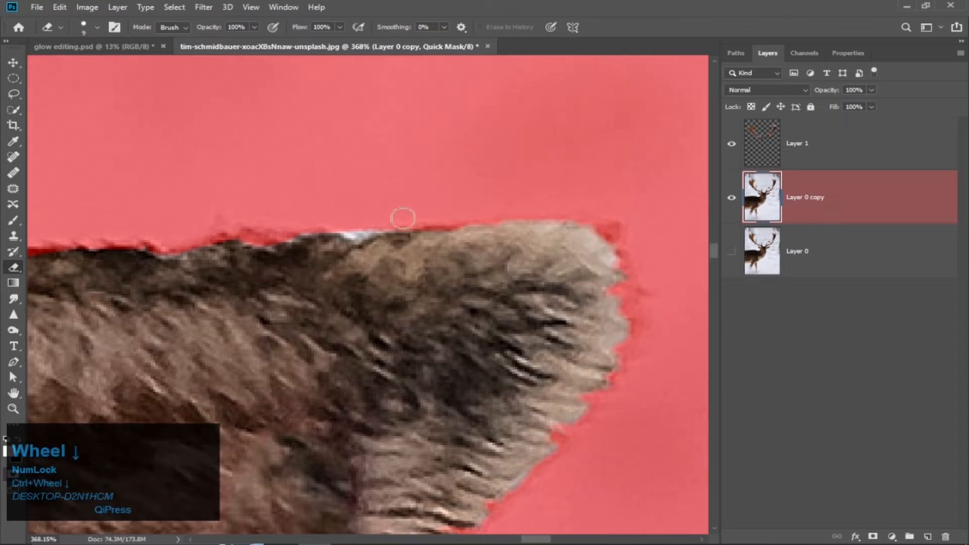
pyautogui.moveTo(345, 224); pyautogui.dragTo(371, 224)
# Step: Mask the leftover white snow specks where the right antler's tines join its main beam
pyautogui.scroll(-3, 370, 224)
pyautogui.scroll(3, 265, 156)
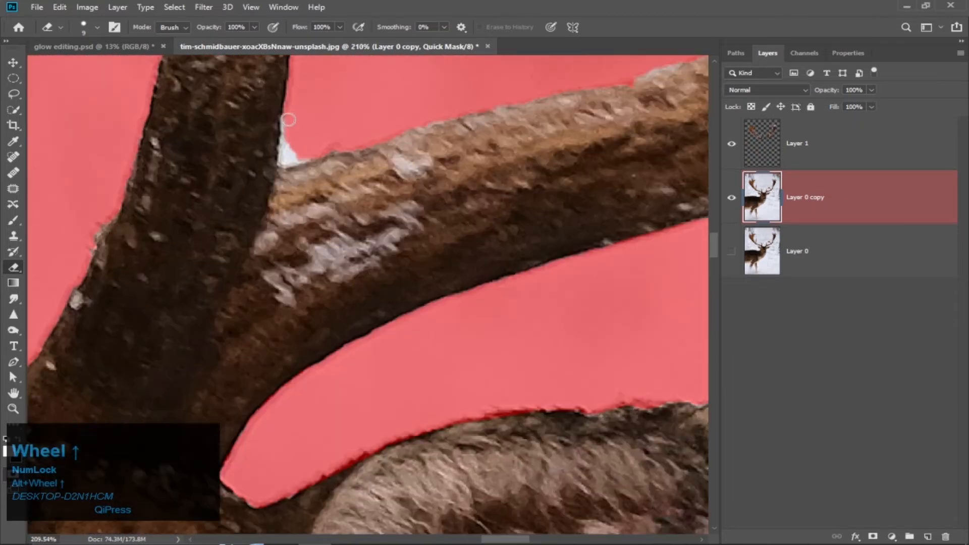
pyautogui.keyDown('shift'); pyautogui.click(304, 154); pyautogui.keyUp('shift')
pyautogui.click(304, 154)
pyautogui.scroll(-3, 324, 113)
pyautogui.scroll(3, 411, 91)
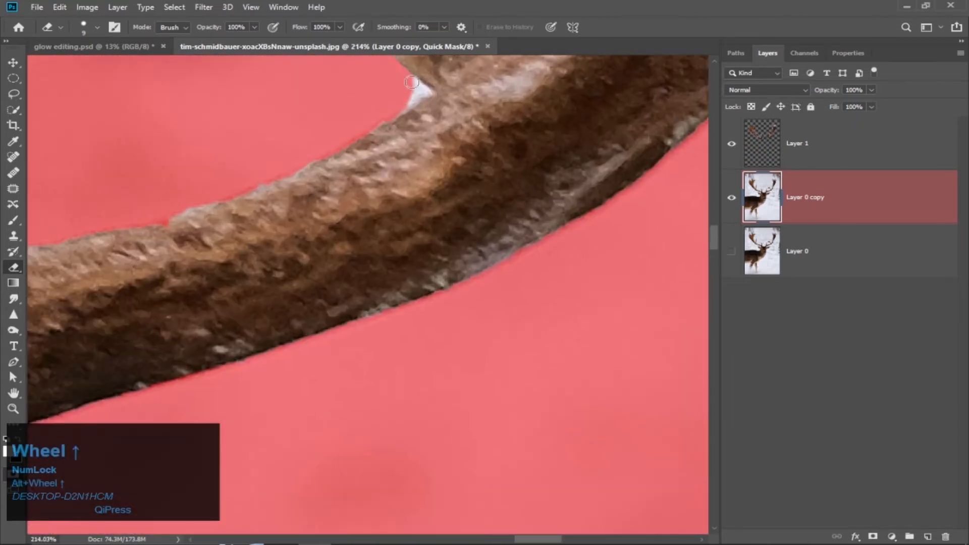
pyautogui.click(420, 90)
pyautogui.scroll(-3, 408, 101)
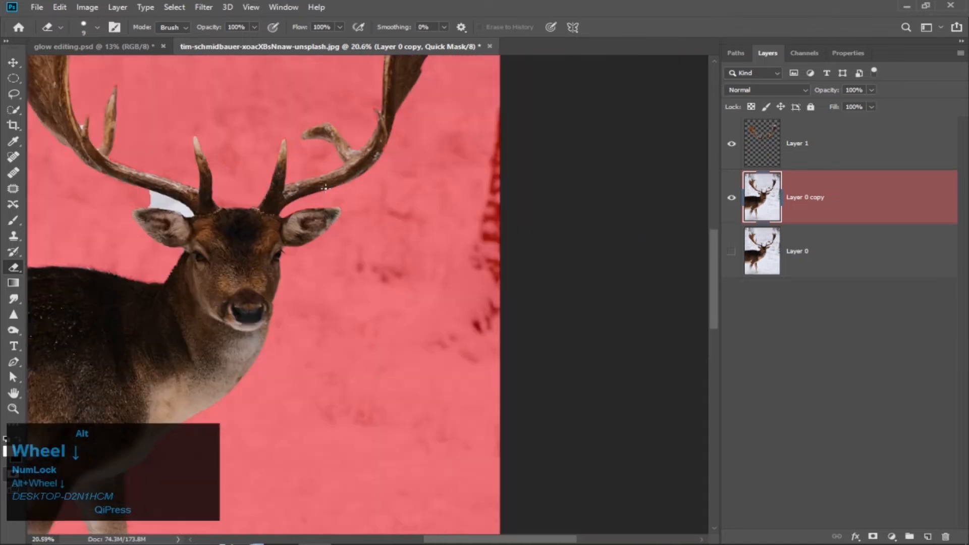
# Step: Mask the snow along the underside of the left antler's beam above the ear with a 45-pixel Eraser
pyautogui.scroll(3, 152, 192)
pyautogui.scroll(5, 174, 188)
pyautogui.keyDown('alt'); pyautogui.rightClick(201, 186); pyautogui.keyUp('alt')
pyautogui.click(219, 159)
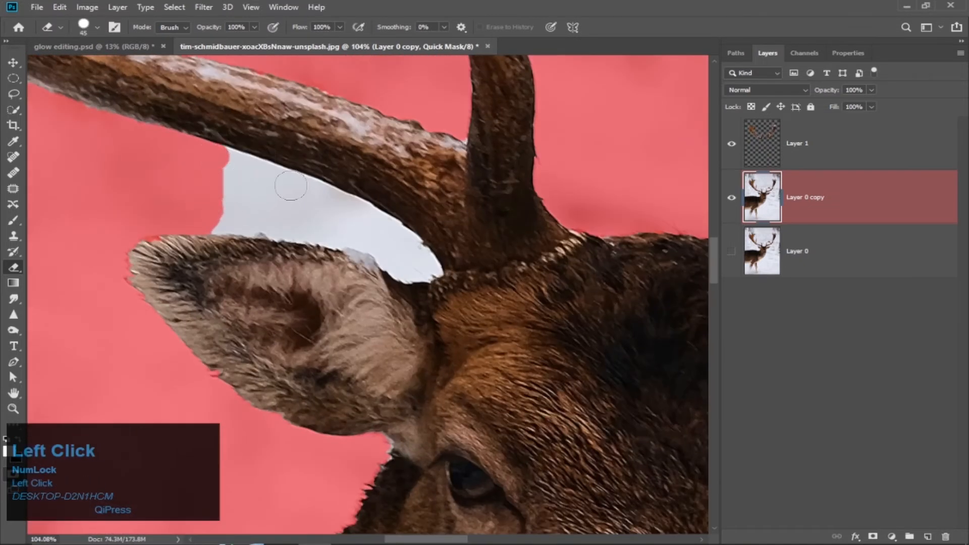
pyautogui.keyDown('shift'); pyautogui.click(288, 184); pyautogui.keyUp('shift')
pyautogui.keyDown('shift'); pyautogui.click(355, 211); pyautogui.keyUp('shift')
pyautogui.keyDown('shift'); pyautogui.click(407, 248); pyautogui.keyUp('shift')
pyautogui.keyDown('shift'); pyautogui.click(426, 263); pyautogui.keyUp('shift')
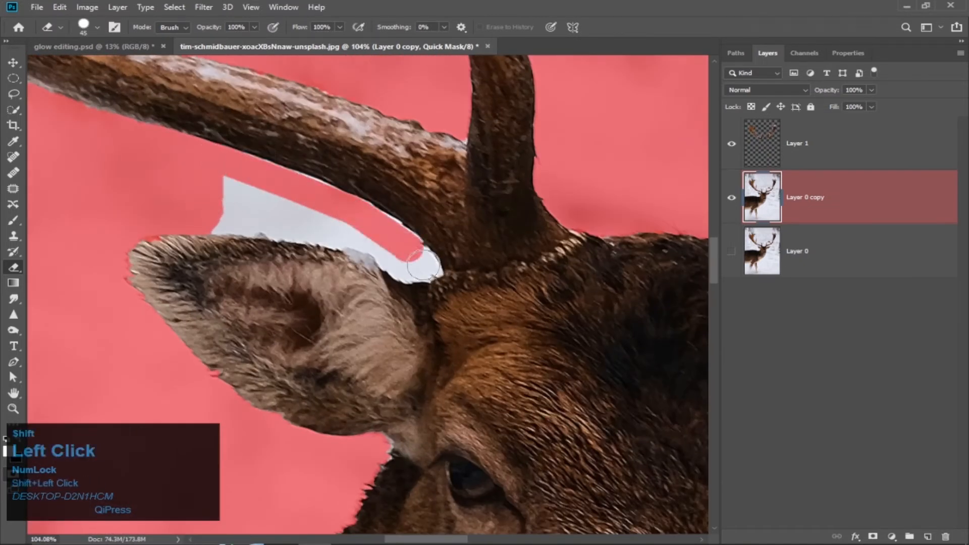
# Step: Mask the white fringe along the left antler's base down to the head with an 8-pixel Eraser
pyautogui.keyDown('alt'); pyautogui.rightClick(413, 275); pyautogui.keyUp('alt')
pyautogui.scroll(5, 399, 292)
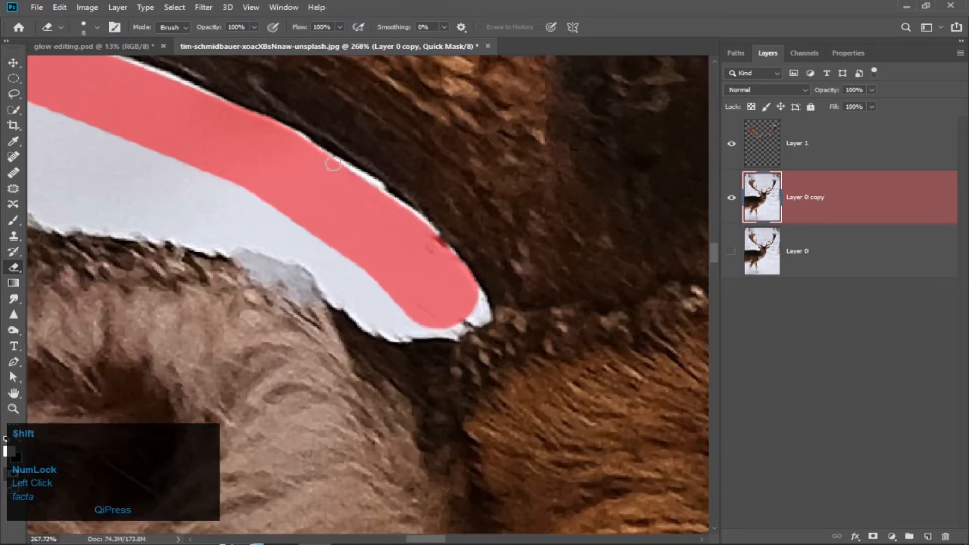
pyautogui.keyDown('shift'); pyautogui.click(381, 198); pyautogui.keyUp('shift')
pyautogui.keyDown('shift'); pyautogui.click(437, 237); pyautogui.keyUp('shift')
pyautogui.keyDown('shift'); pyautogui.click(479, 290); pyautogui.keyUp('shift')
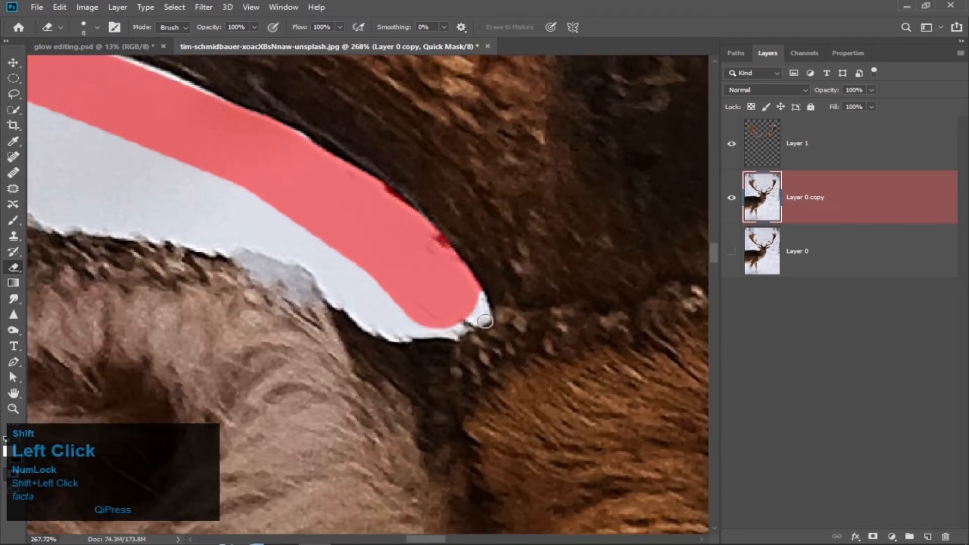
pyautogui.keyDown('shift'); pyautogui.click(486, 321); pyautogui.keyUp('shift')
pyautogui.keyDown('shift'); pyautogui.click(472, 324); pyautogui.keyUp('shift')
# Step: Mask the snow along the upper edge of the left ear, from the antler base outward
pyautogui.moveTo(459, 334)
pyautogui.mouseDown()
pyautogui.moveTo(375, 332)
pyautogui.moveTo(311, 267)
pyautogui.moveTo(273, 266)
pyautogui.moveTo(303, 277)
pyautogui.moveTo(284, 276)
pyautogui.moveTo(222, 251)
pyautogui.mouseUp()
pyautogui.keyDown('shift'); pyautogui.click(134, 233); pyautogui.keyUp('shift')
pyautogui.keyDown('shift'); pyautogui.click(59, 225); pyautogui.keyUp('shift')
pyautogui.hscroll(-5, 178, 203)
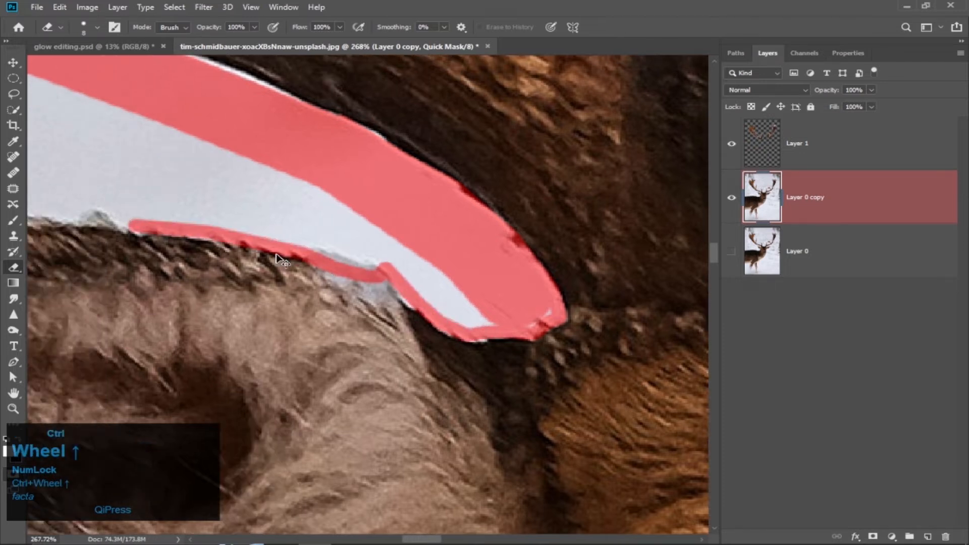
pyautogui.keyDown('shift'); pyautogui.click(167, 207); pyautogui.keyUp('shift')
pyautogui.keyDown('alt'); pyautogui.scroll(-5, 545, 253); pyautogui.keyUp('alt')
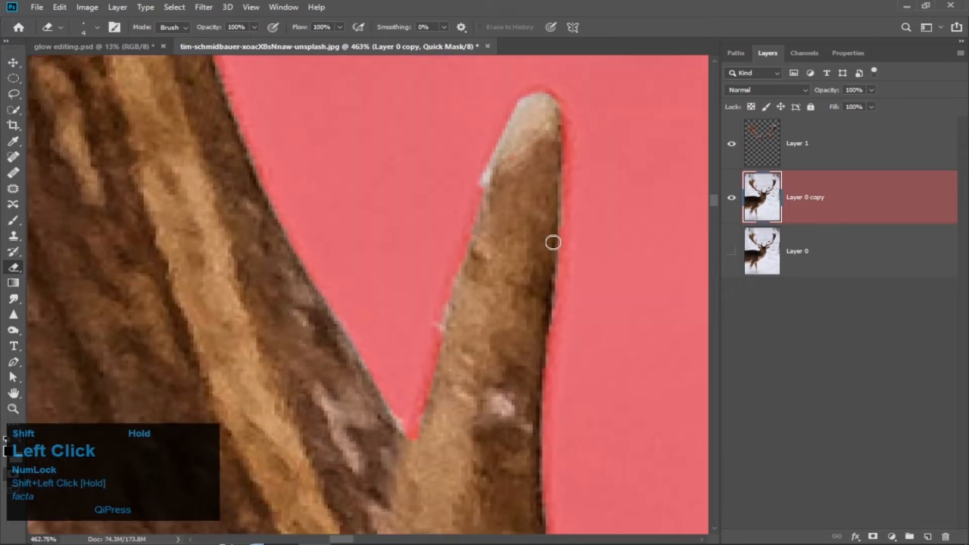
# Step: Restore the masked-over tip of the left antler's long tine to the selection, tracing its outline and filling it with a 4-pixel Eraser
pyautogui.keyDown('alt'); pyautogui.scroll(-3, 546, 252); pyautogui.keyUp('alt')
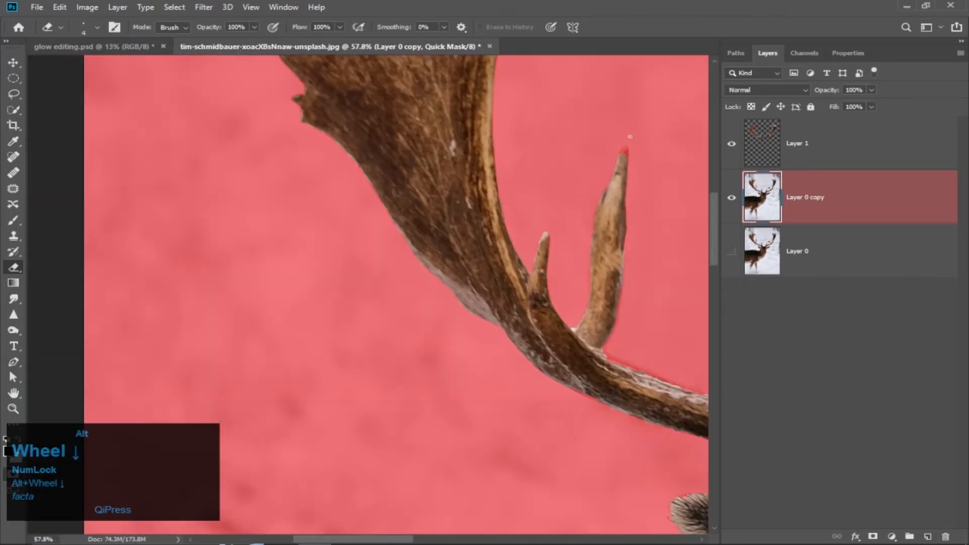
pyautogui.keyDown('alt'); pyautogui.scroll(6, 631, 137); pyautogui.keyUp('alt')
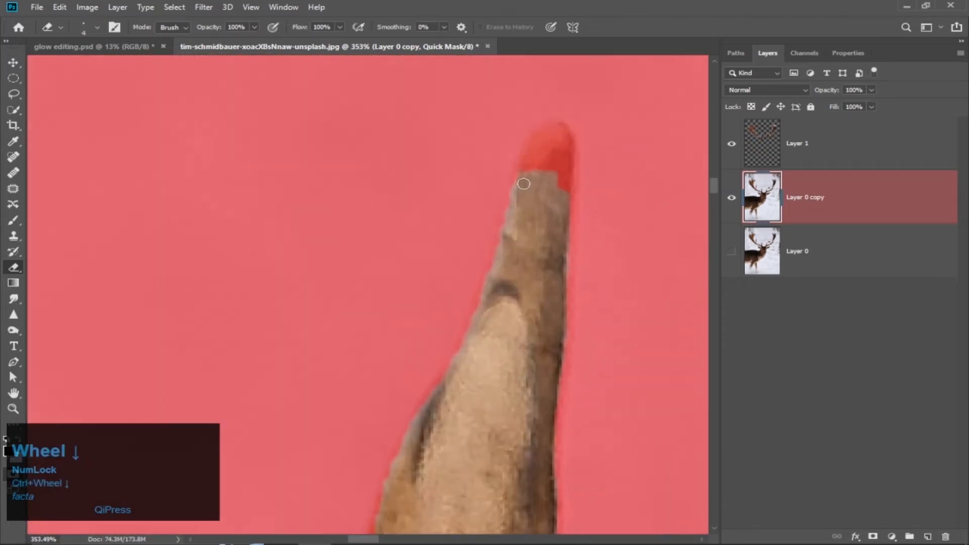
pyautogui.click(515, 180)
pyautogui.keyDown('shift'); pyautogui.click(539, 130); pyautogui.keyUp('shift')
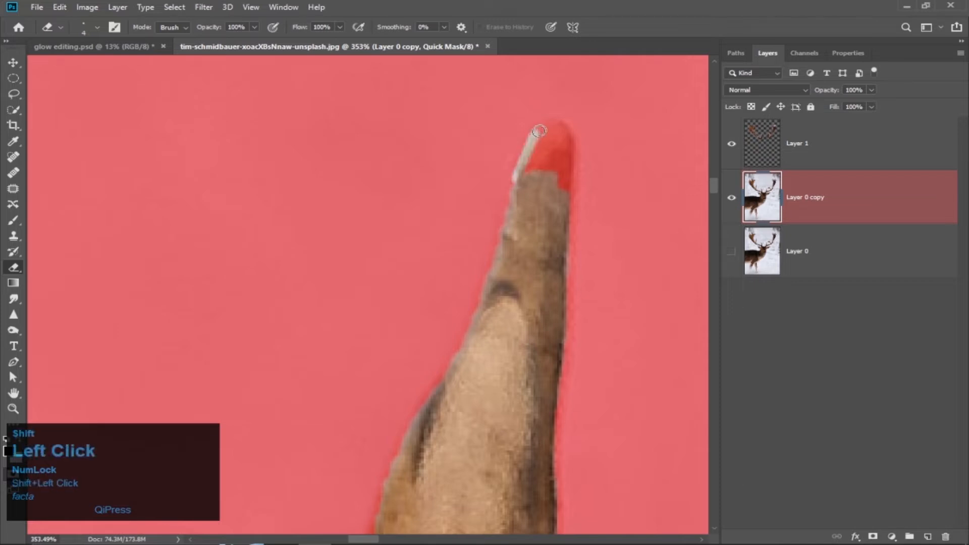
pyautogui.keyDown('shift'); pyautogui.click(557, 127); pyautogui.keyUp('shift')
pyautogui.moveTo(567, 165); pyautogui.dragTo(571, 201)
pyautogui.moveTo(553, 136)
pyautogui.mouseDown()
pyautogui.moveTo(561, 194)
pyautogui.moveTo(551, 149)
pyautogui.moveTo(533, 170)
pyautogui.mouseUp()
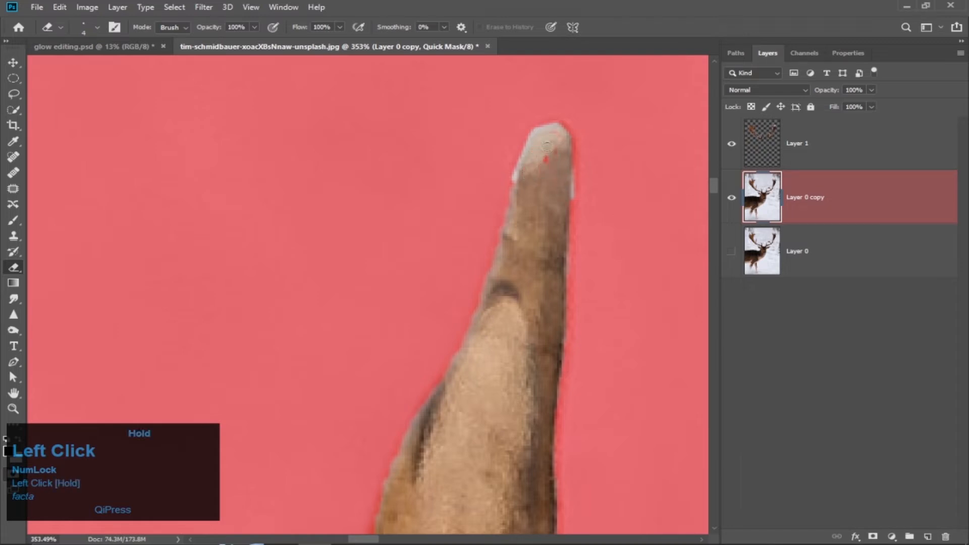
# Step: Leave Quick Mask mode, turn the deer selection into a layer mask on Layer 0 copy, and show Layer 0
pyautogui.keyDown('alt'); pyautogui.scroll(-10, 555, 170); pyautogui.keyUp('alt')
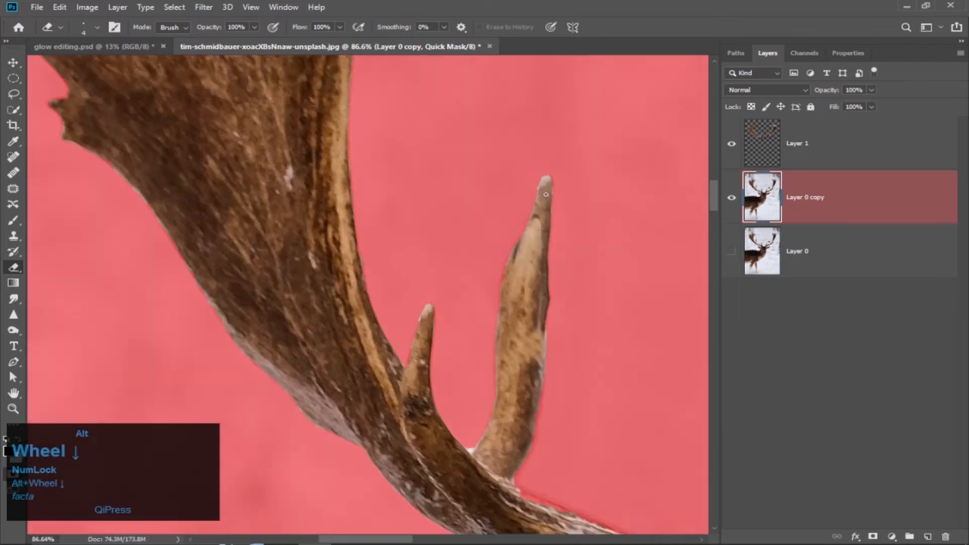
pyautogui.keyDown('alt'); pyautogui.scroll(-2, 544, 188); pyautogui.keyUp('alt')
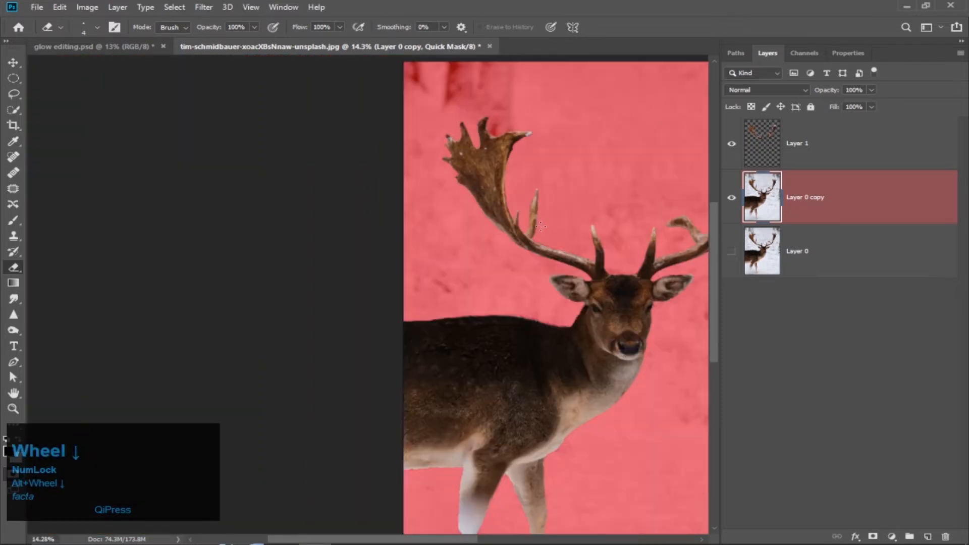
pyautogui.scroll(-2, 541, 227)
pyautogui.keyDown('alt'); pyautogui.scroll(-1, 465, 252); pyautogui.keyUp('alt')
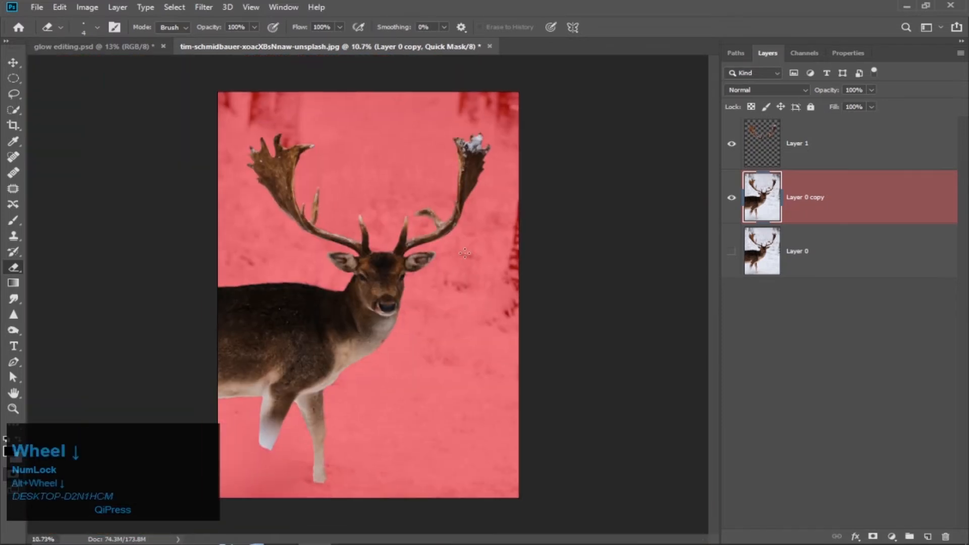
pyautogui.press('q')
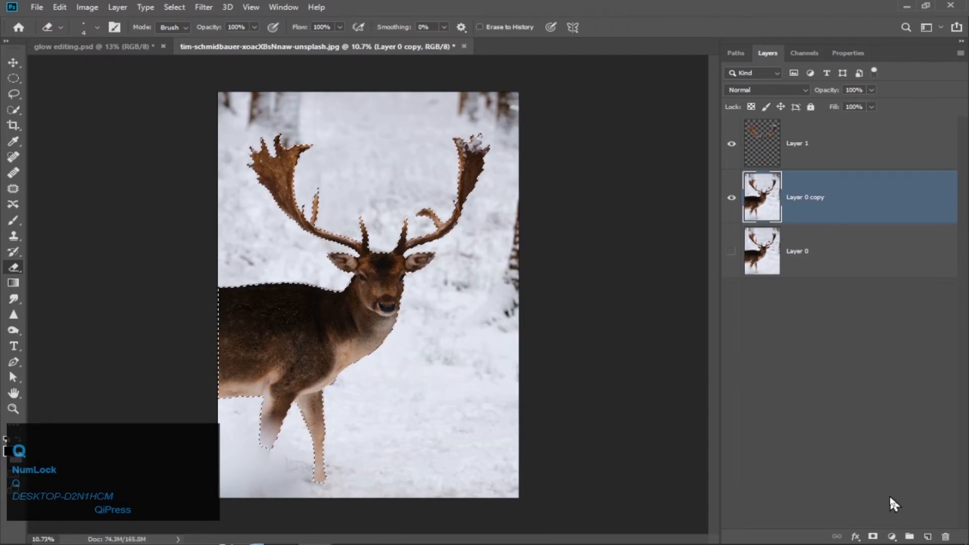
pyautogui.click(873, 537)
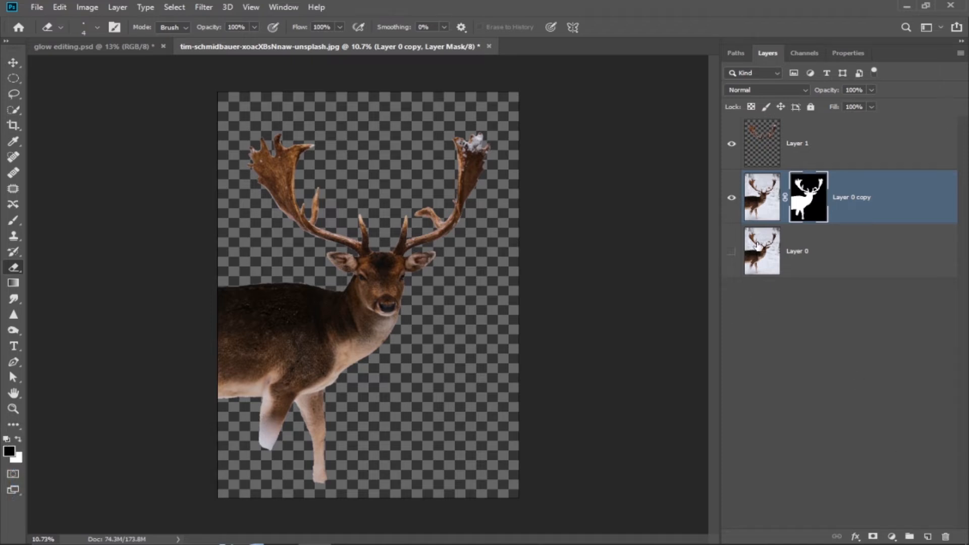
pyautogui.click(731, 252)
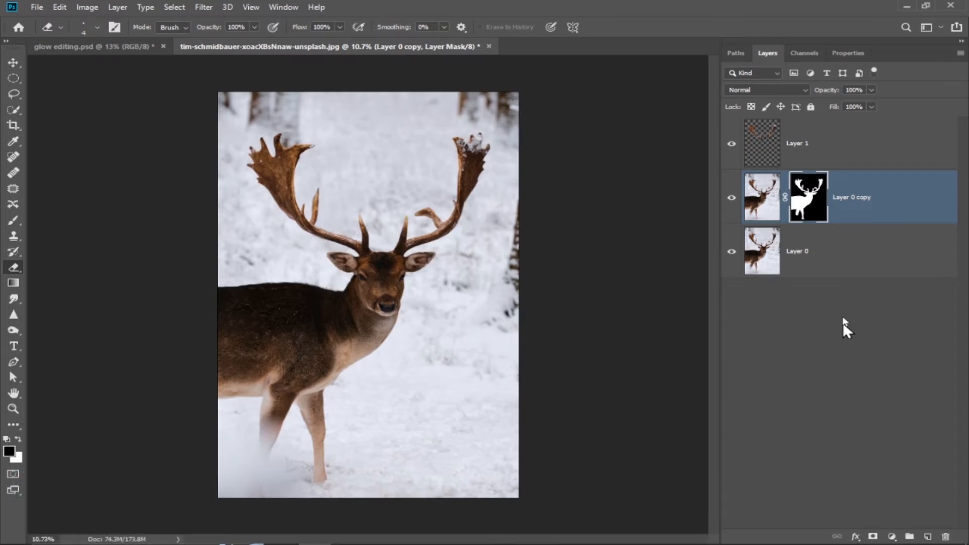
# Step: Add a Color Lookup adjustment directly above Layer 0 using the NightFromDay.CUBE 3D LUT
pyautogui.click(852, 259)
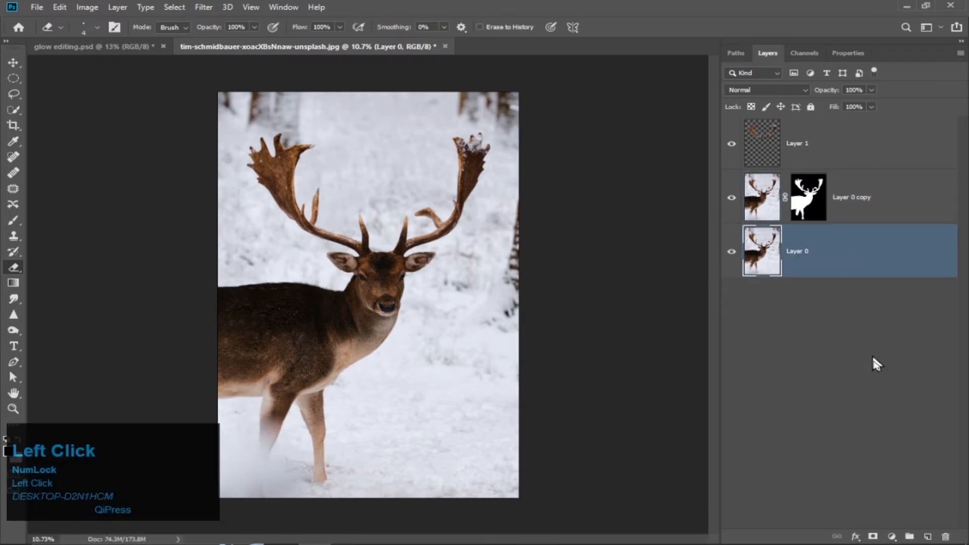
pyautogui.click(892, 536)
pyautogui.click(908, 471)
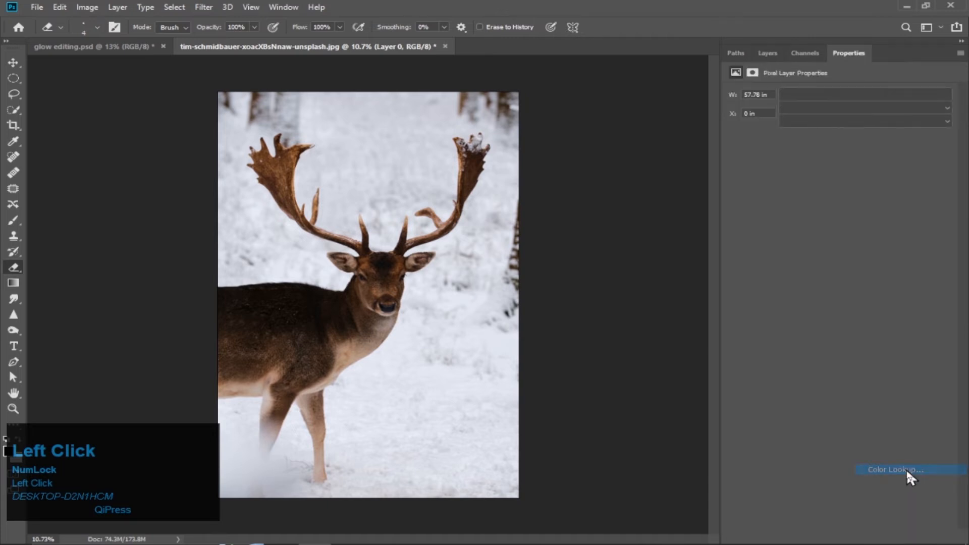
pyautogui.click(868, 95)
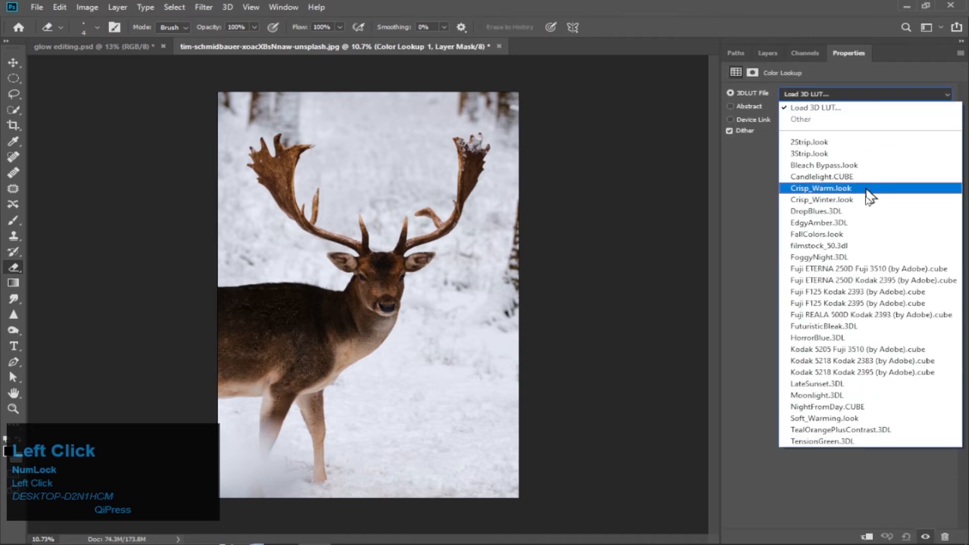
pyautogui.click(834, 408)
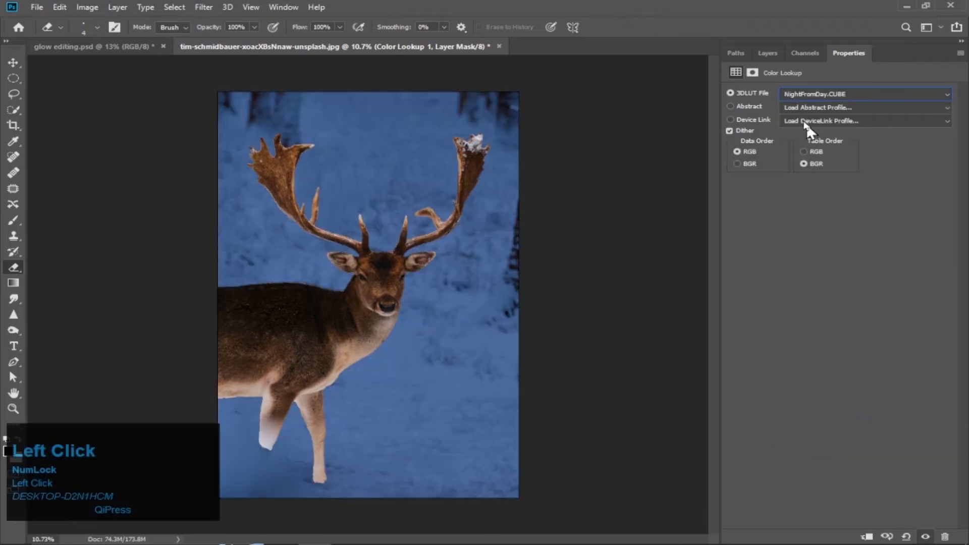
pyautogui.click(768, 53)
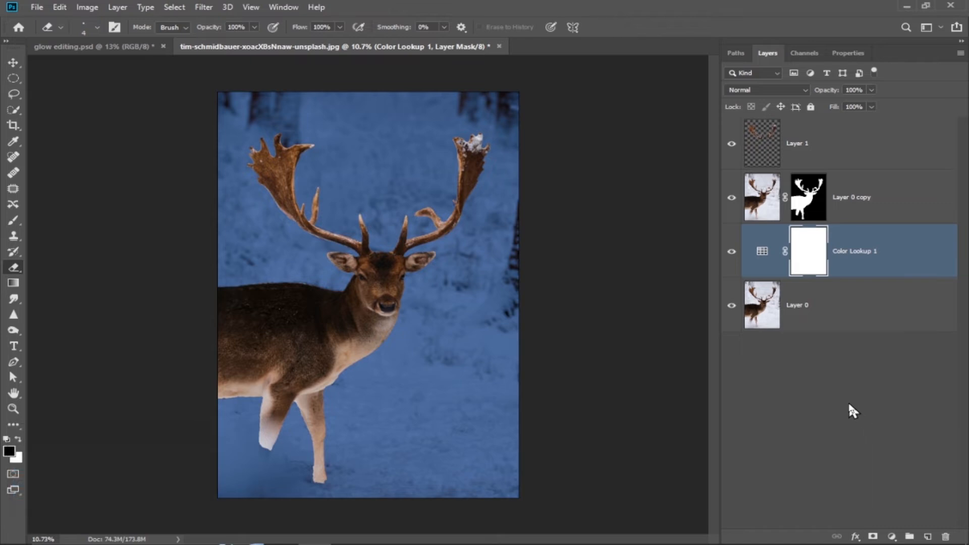
pyautogui.click(813, 381)
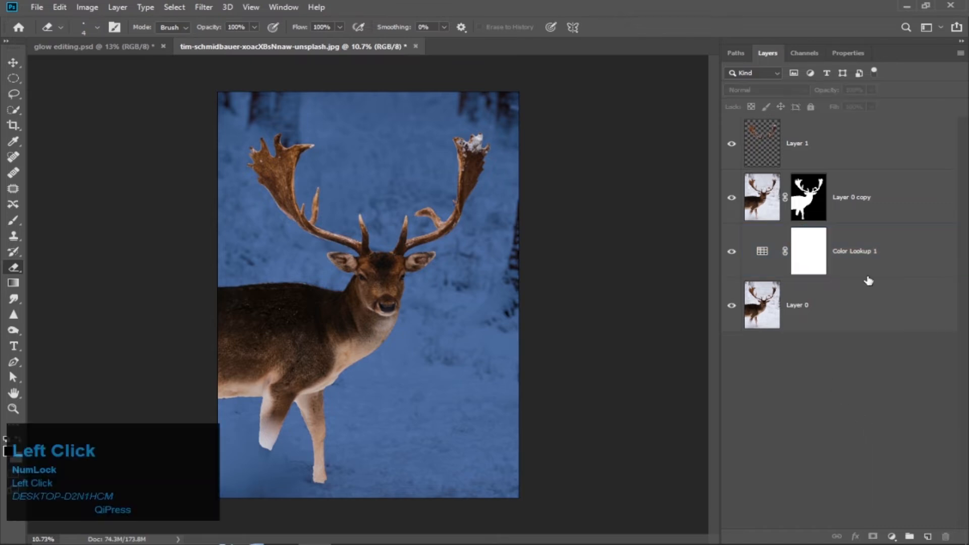
# Step: Set the antler layer, Layer 1, to the Linear Dodge (Add) blend mode and convert it to a smart object
pyautogui.click(817, 164)
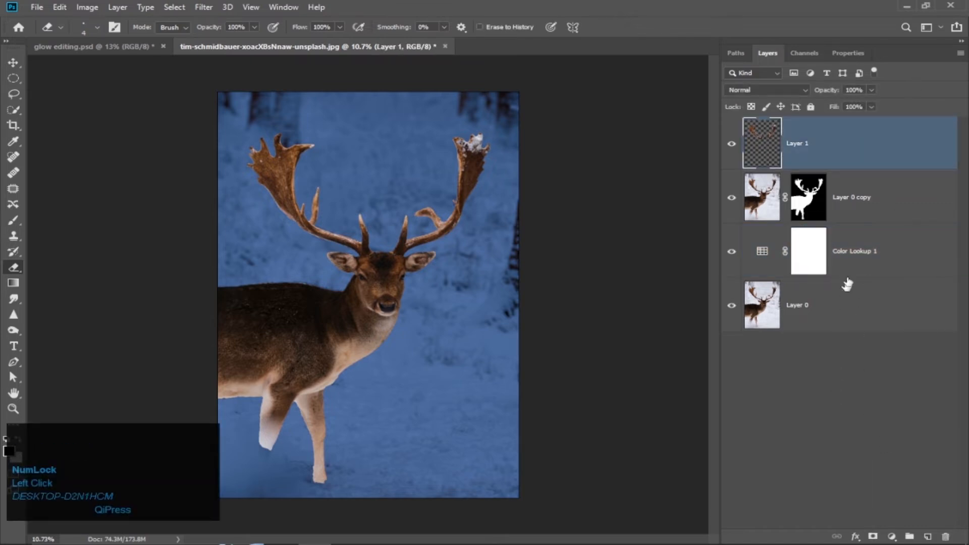
pyautogui.click(781, 92)
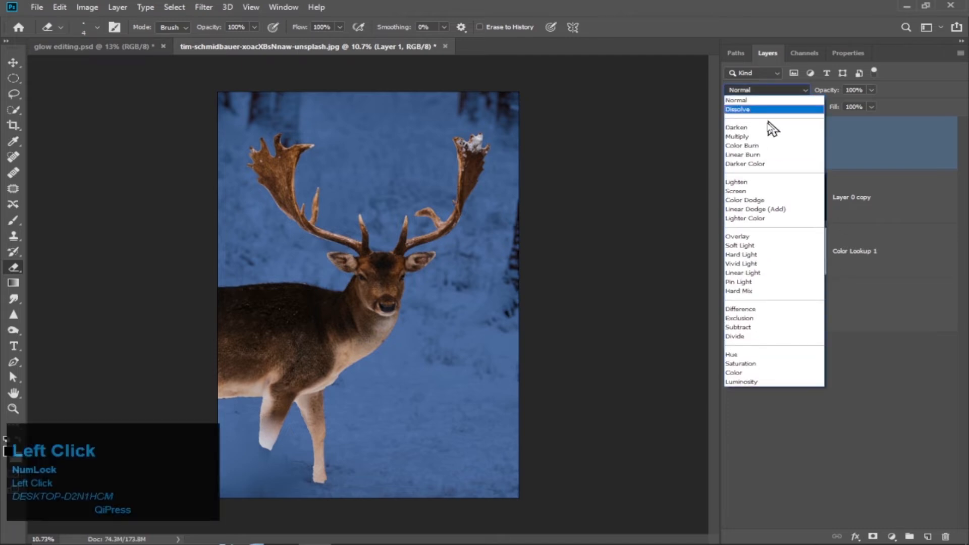
pyautogui.click(762, 211)
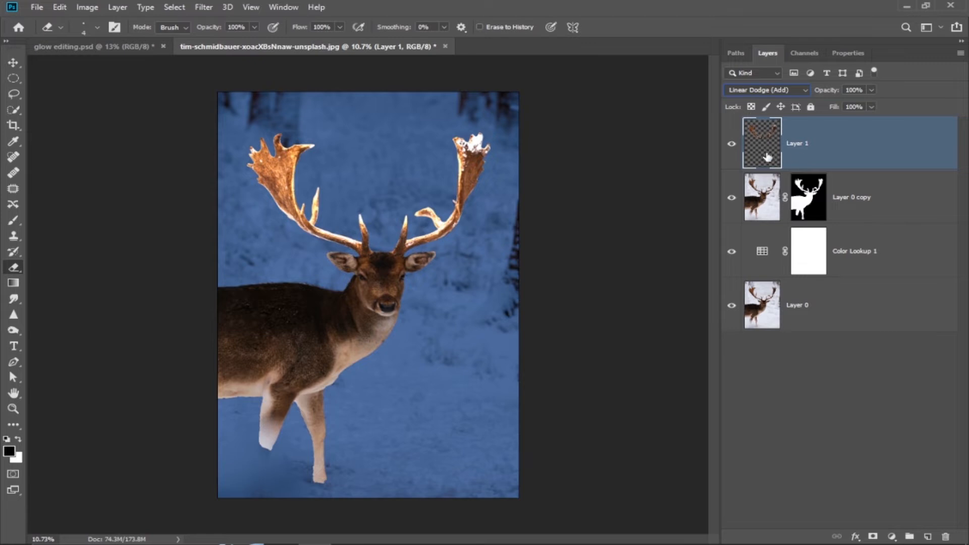
pyautogui.rightClick(819, 155)
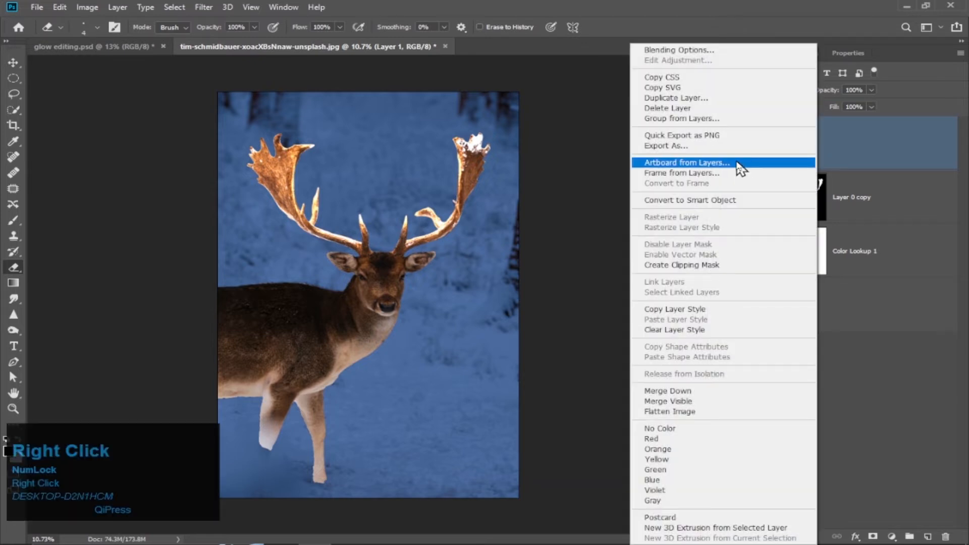
pyautogui.click(712, 202)
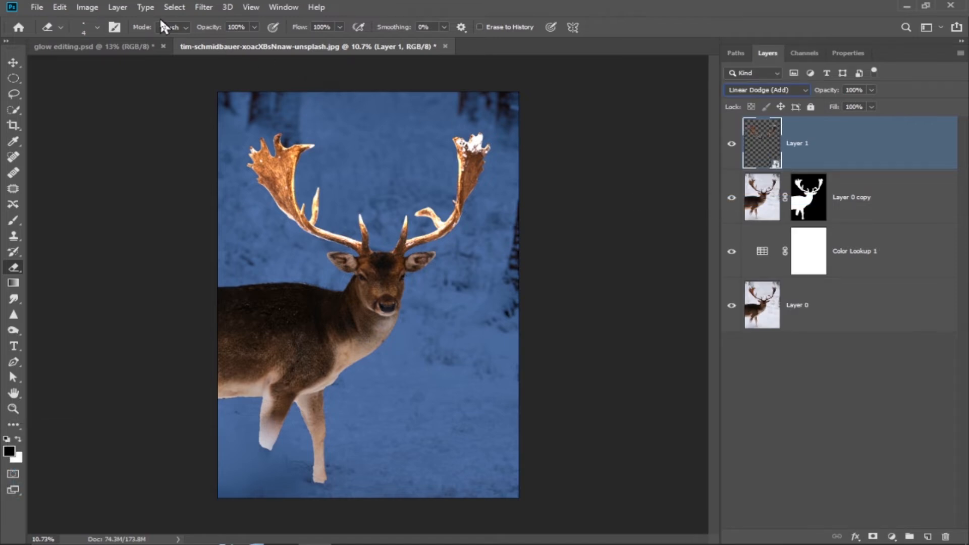
# Step: Apply a slight Gaussian Blur smart filter to Layer 1 and place the layer in a group
pyautogui.click(204, 8)
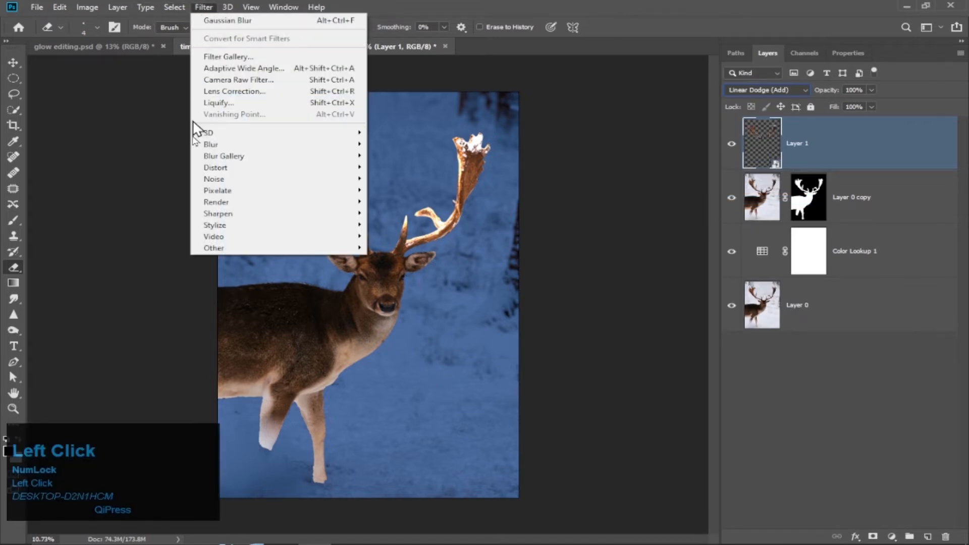
pyautogui.click(218, 145)
pyautogui.click(401, 191)
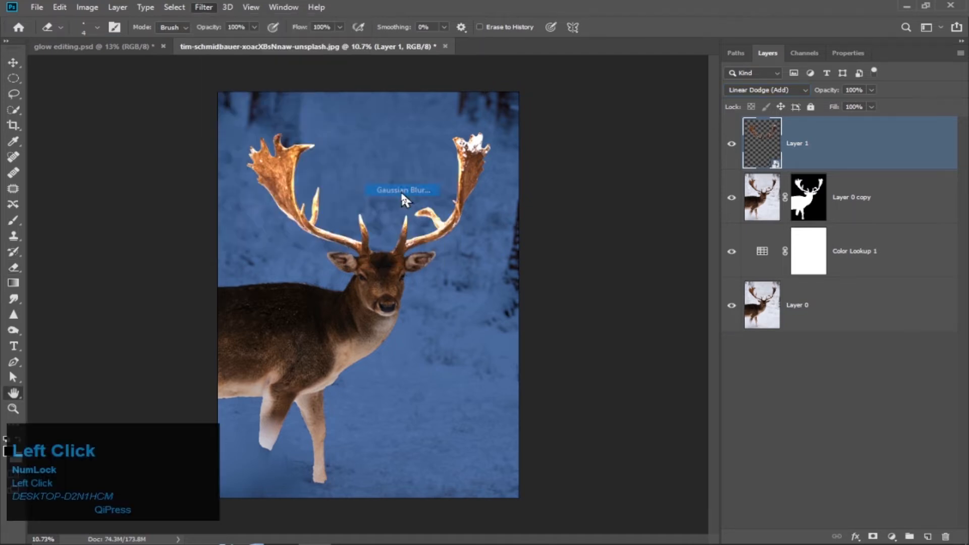
pyautogui.moveTo(554, 325); pyautogui.dragTo(545, 331)
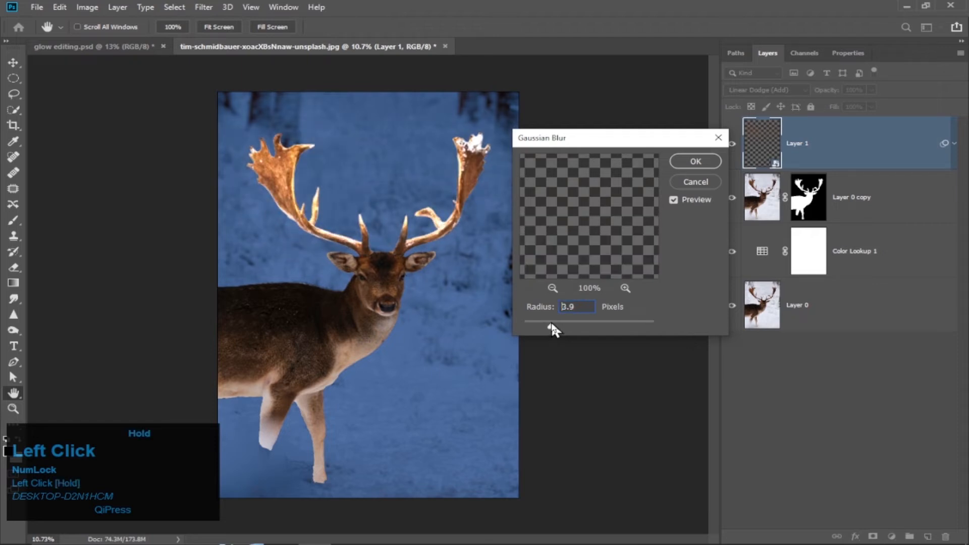
pyautogui.moveTo(555, 327); pyautogui.dragTo(557, 327)
pyautogui.moveTo(563, 326); pyautogui.dragTo(564, 325)
pyautogui.click(692, 164)
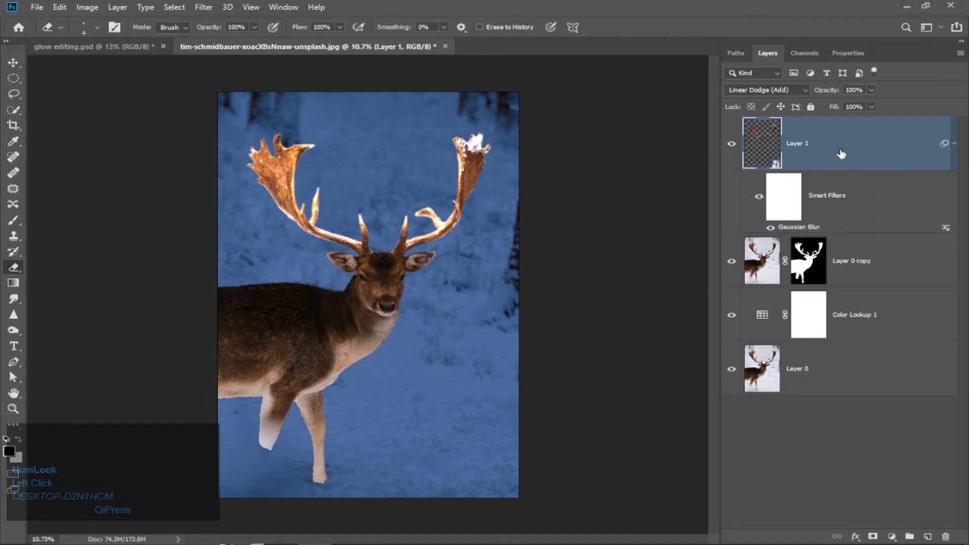
pyautogui.hotkey('ctrl', 'g')
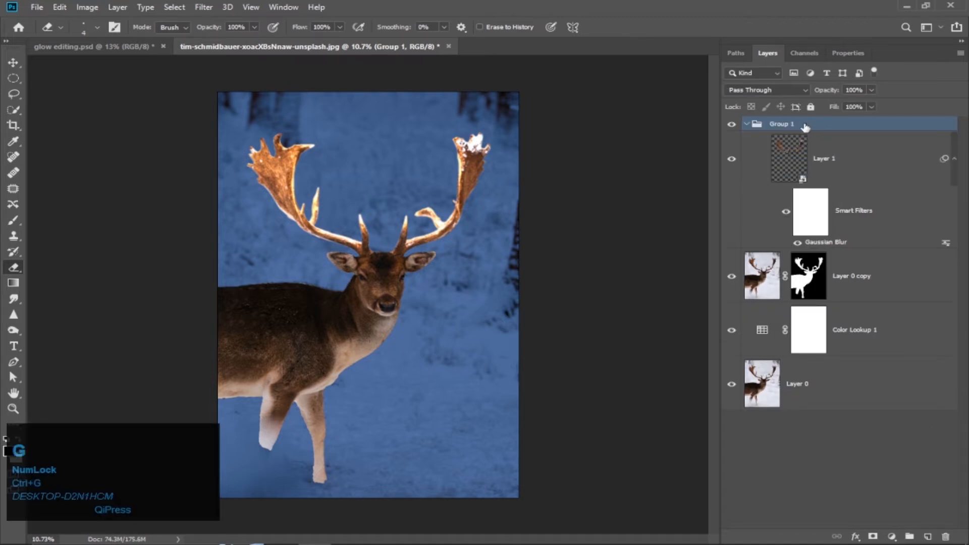
# Step: Rename the layer group containing the antler layer to Glow
pyautogui.doubleClick(789, 123)
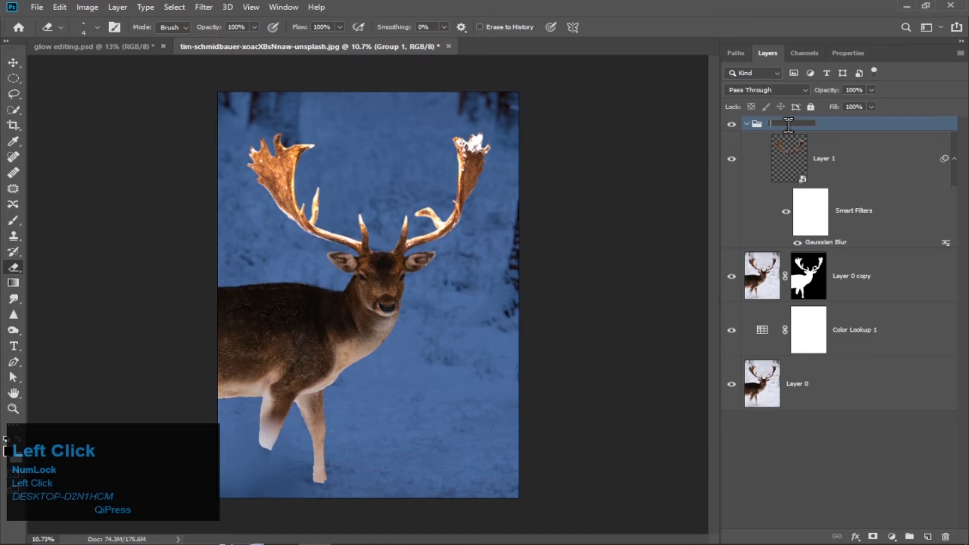
pyautogui.write('glow')
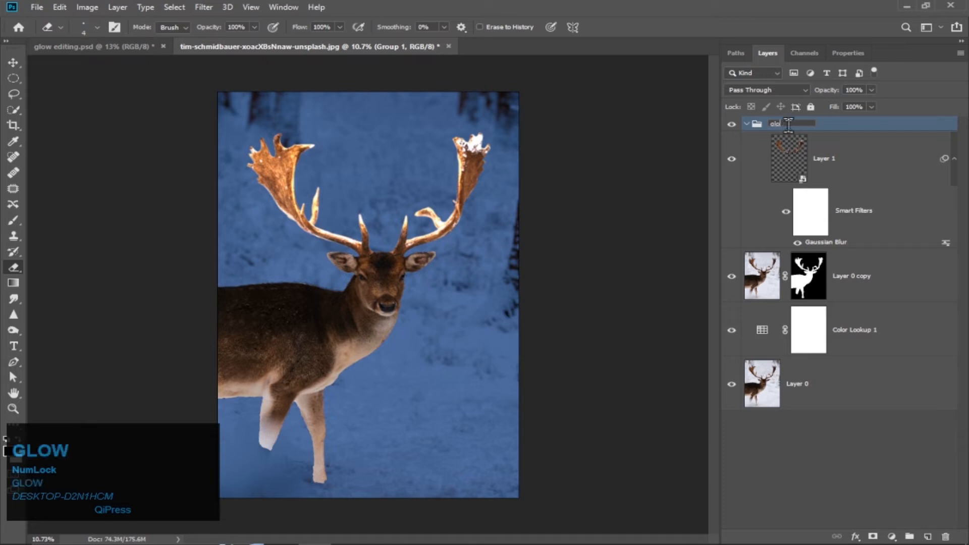
pyautogui.write('g')
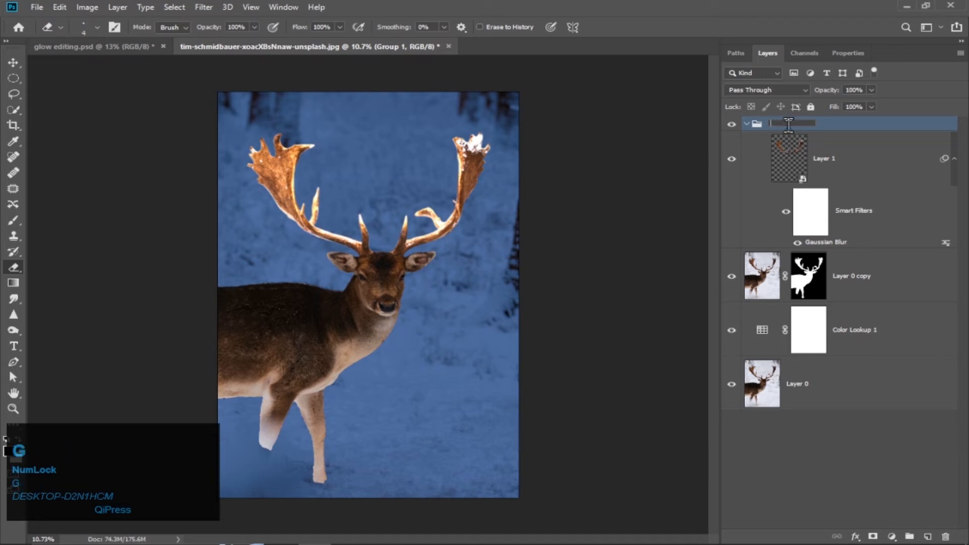
pyautogui.write('low')
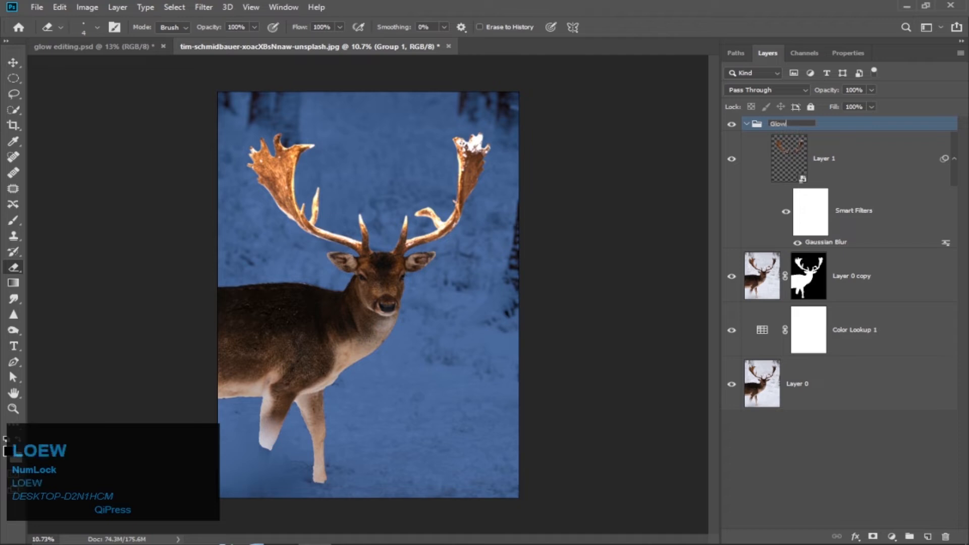
pyautogui.click(837, 213)
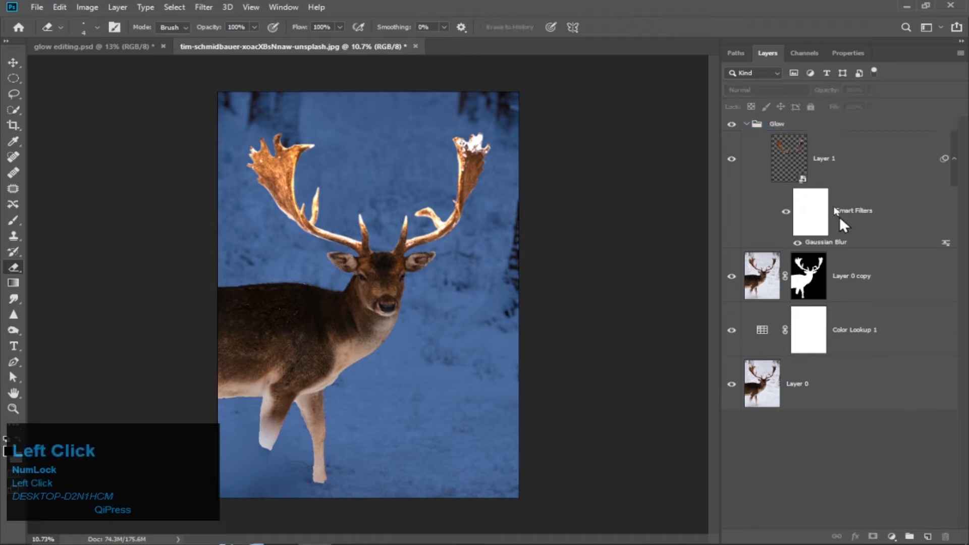
# Step: Duplicate Layer 1 and set the duplicate's Gaussian Blur smart filter radius to 100.1 pixels
pyautogui.click(860, 157)
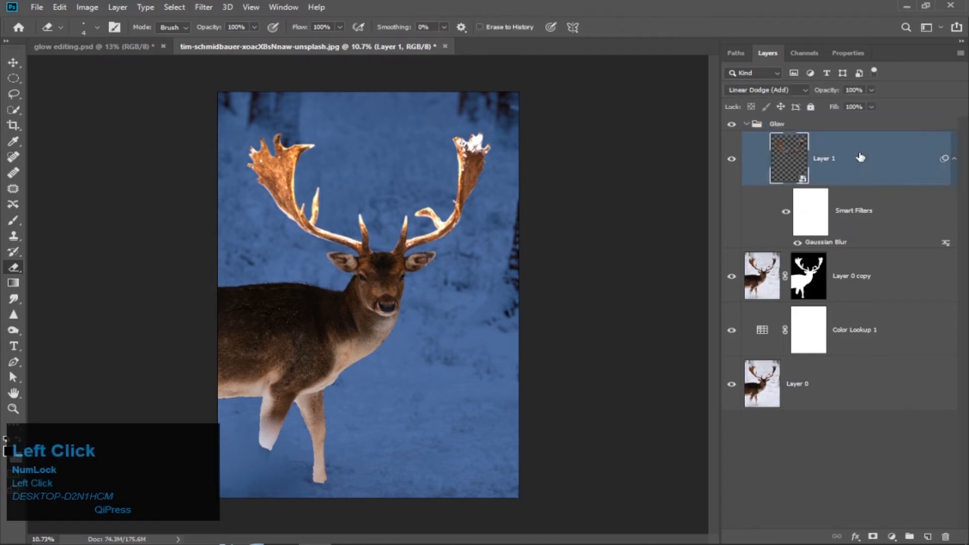
pyautogui.hotkey('ctrl', 'j')
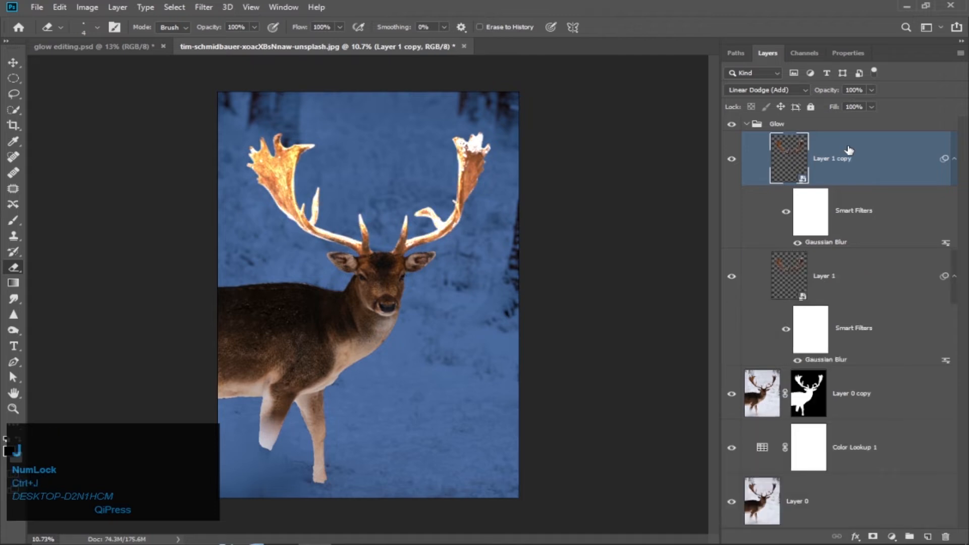
pyautogui.click(828, 244)
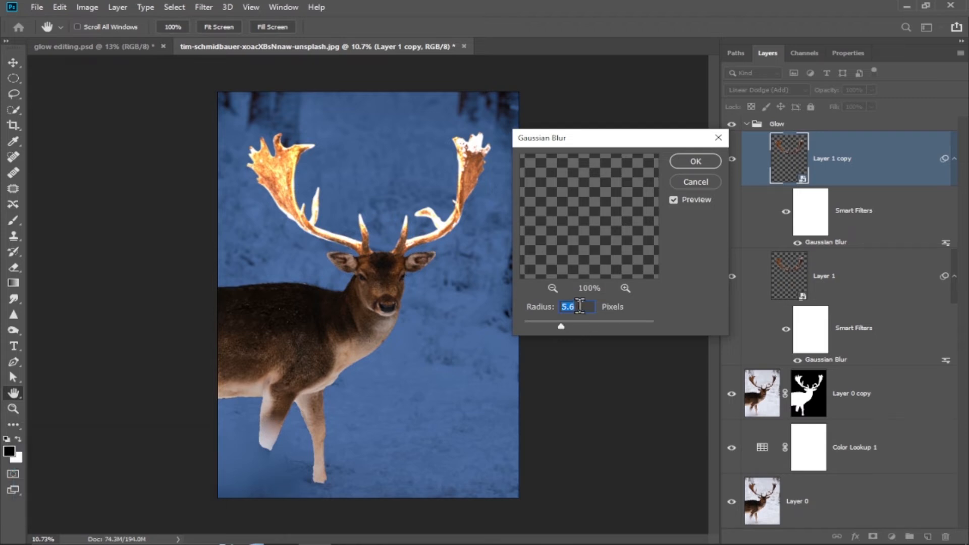
pyautogui.write('100.1')
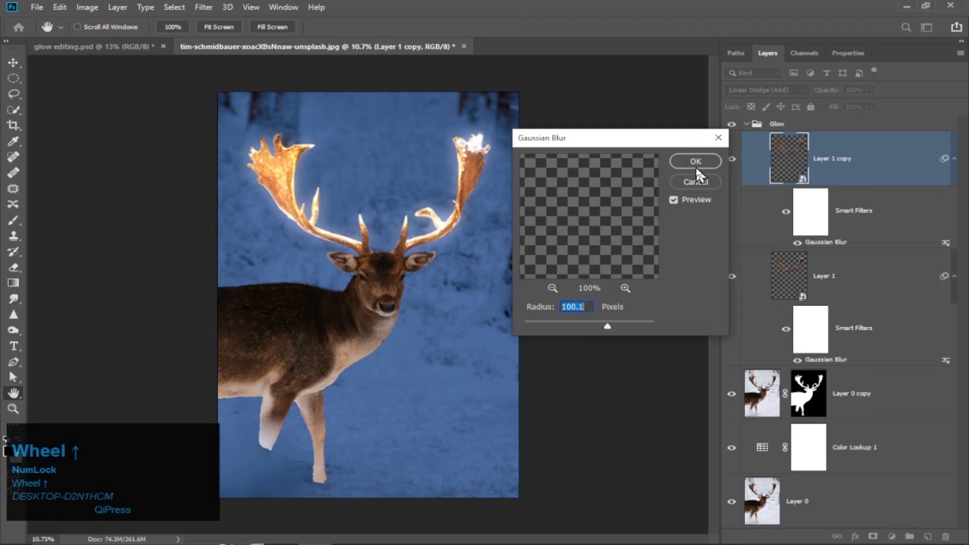
pyautogui.click(701, 162)
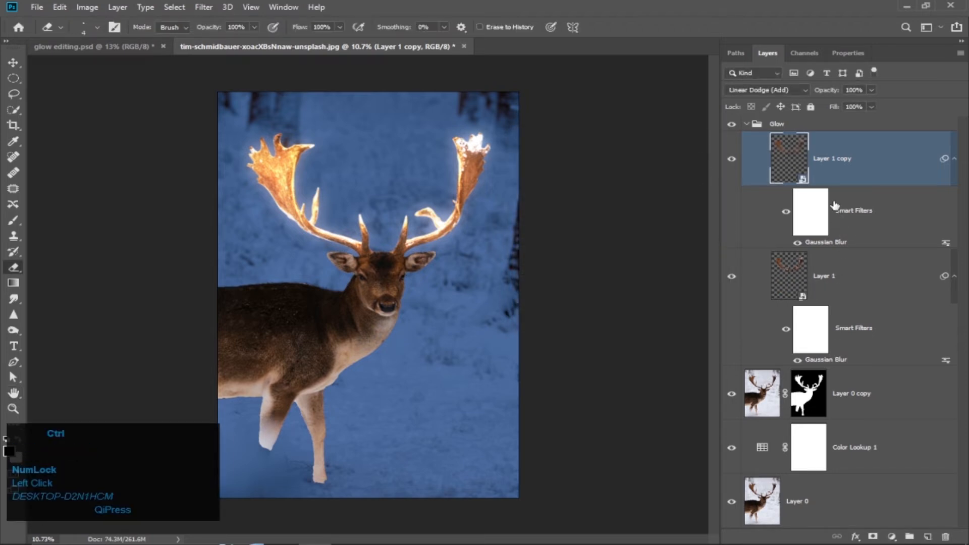
# Step: Duplicate Layer 1 copy and set the new duplicate's Gaussian Blur radius to 250 pixels
pyautogui.hotkey('ctrl', 'j')
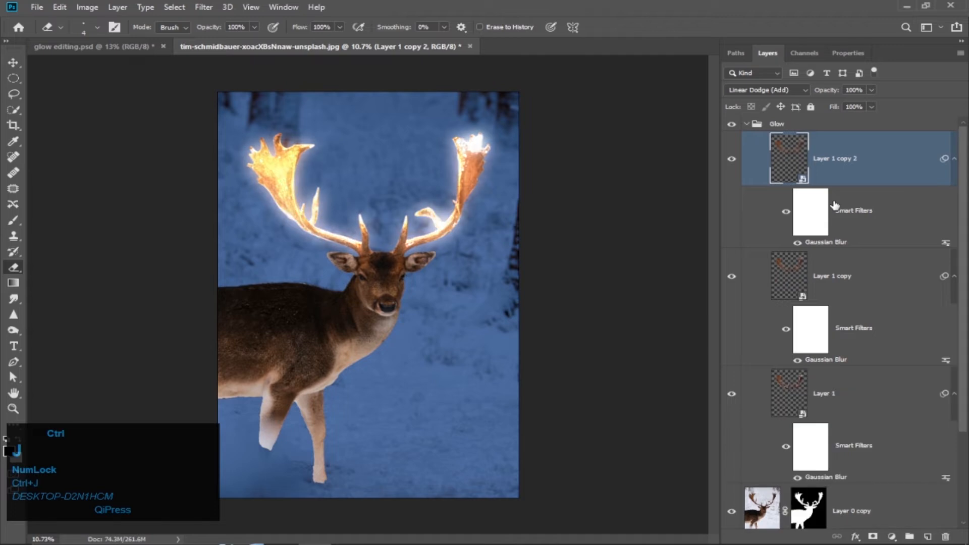
pyautogui.doubleClick(830, 242)
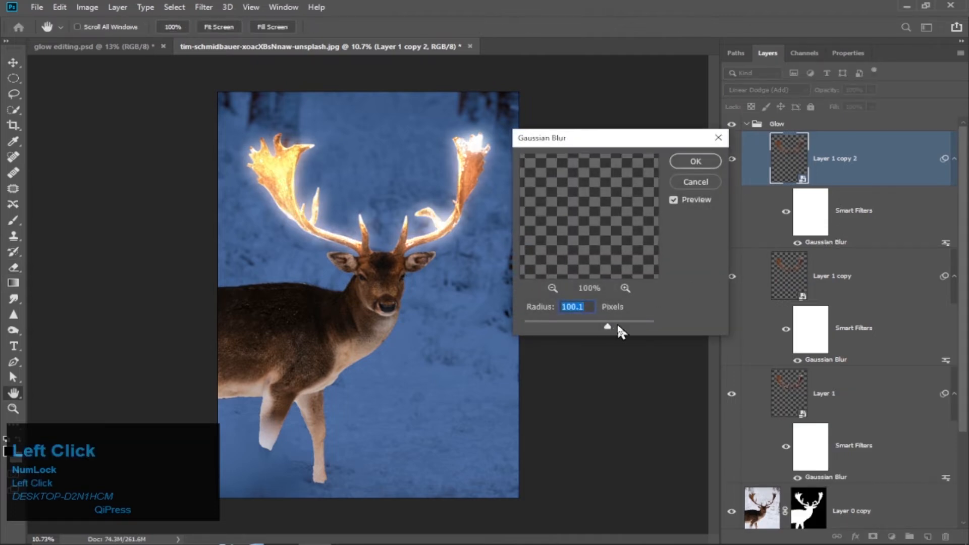
pyautogui.write('250')
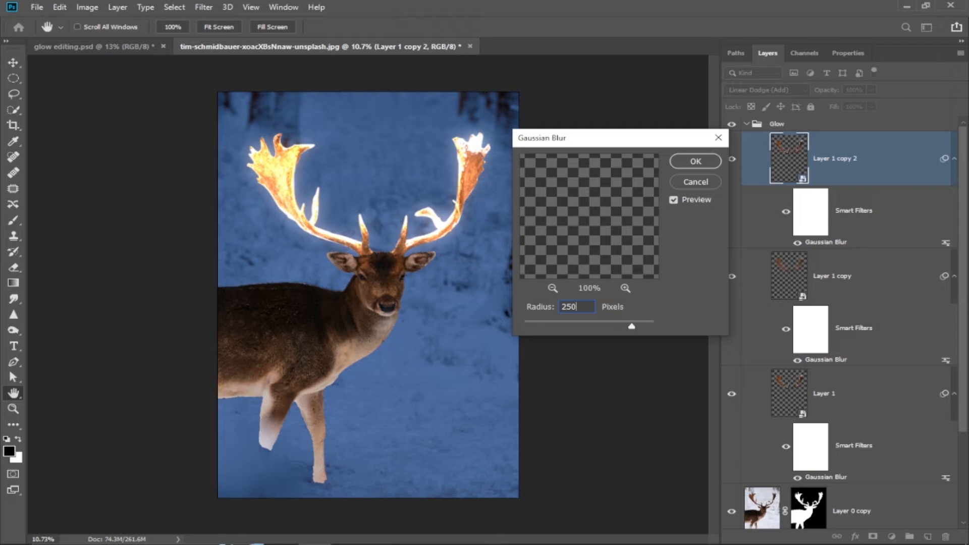
pyautogui.click(696, 160)
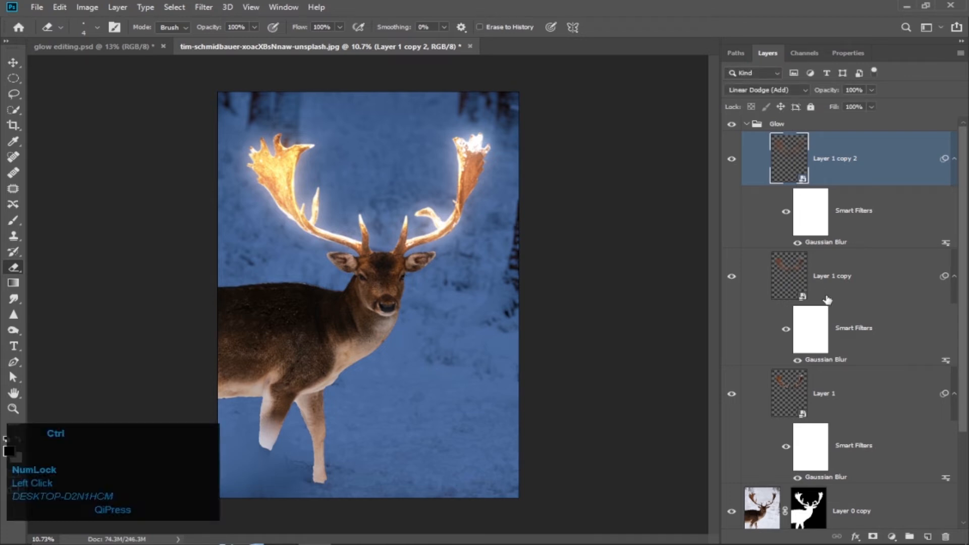
# Step: Duplicate Layer 1 copy 2 and change the Gaussian Blur radius on the new duplicate to widen the glow
pyautogui.hotkey('ctrl', 'j')
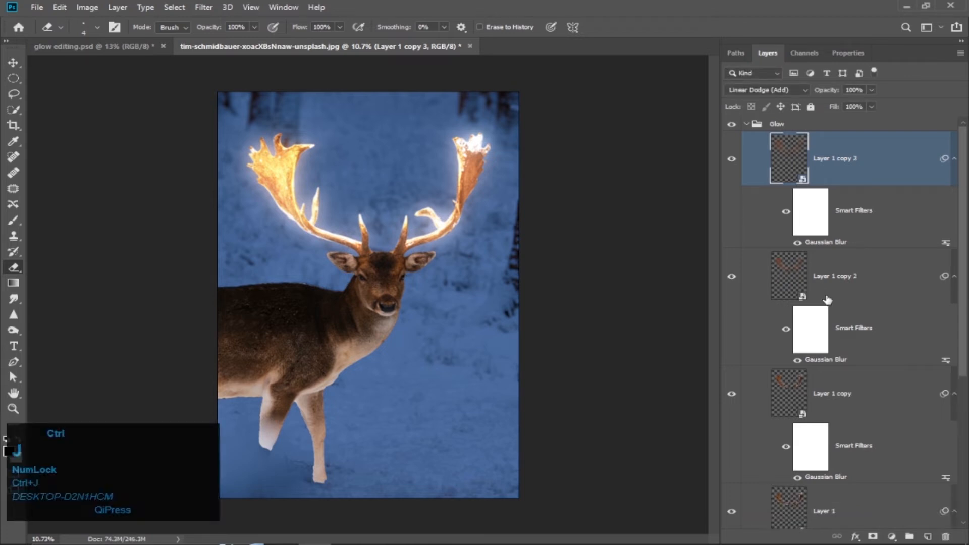
pyautogui.doubleClick(825, 243)
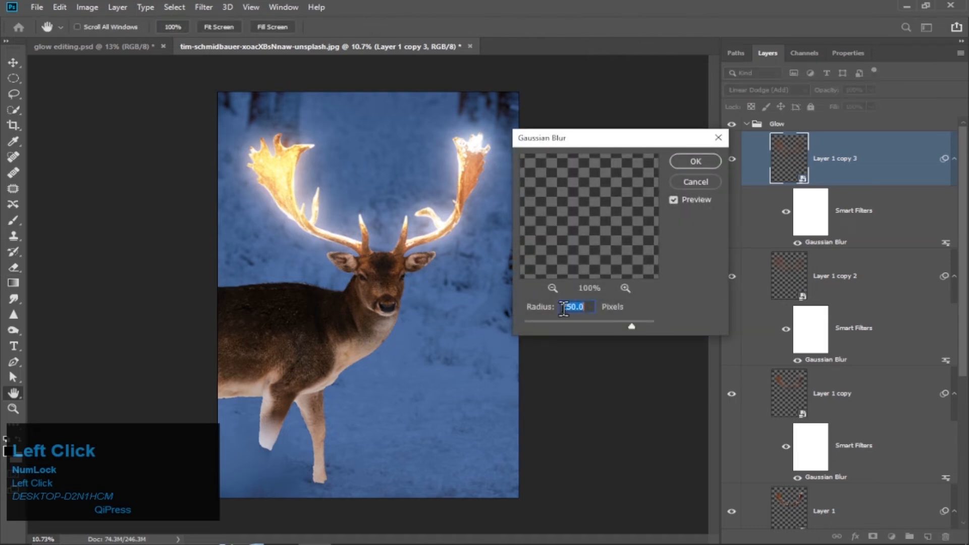
pyautogui.write('400')
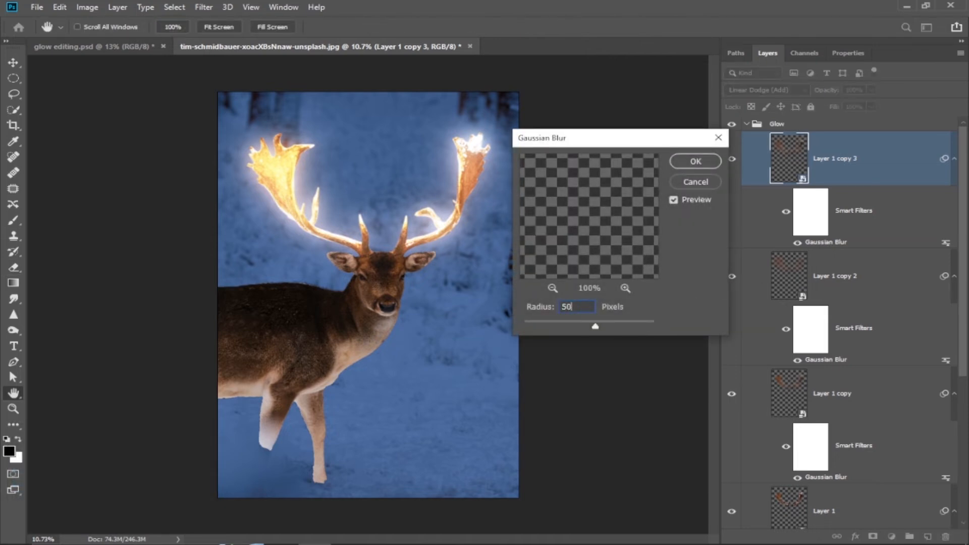
pyautogui.click(696, 161)
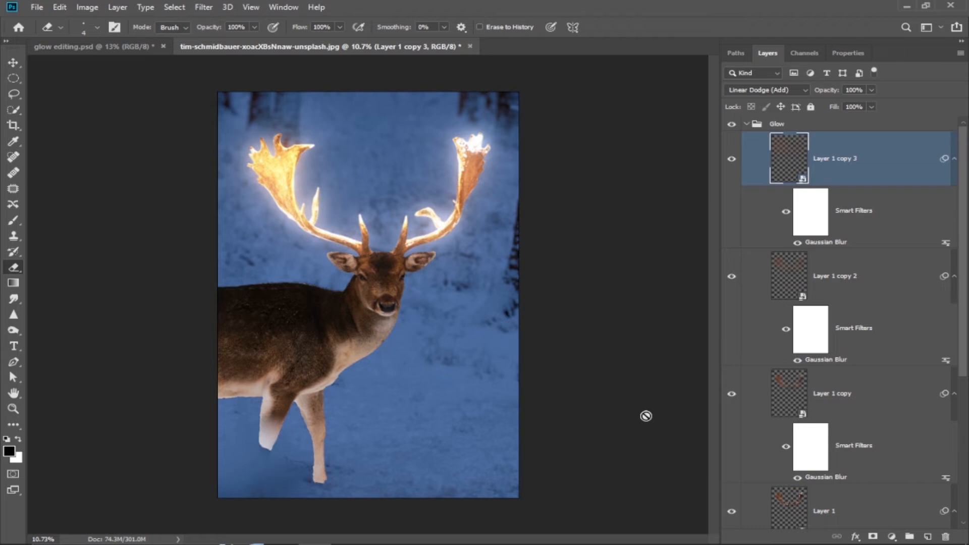
# Step: Collapse the Glow group and select the layer mask of Layer 0 copy
pyautogui.scroll(-1, 860, 405)
pyautogui.scroll(2, 823, 281)
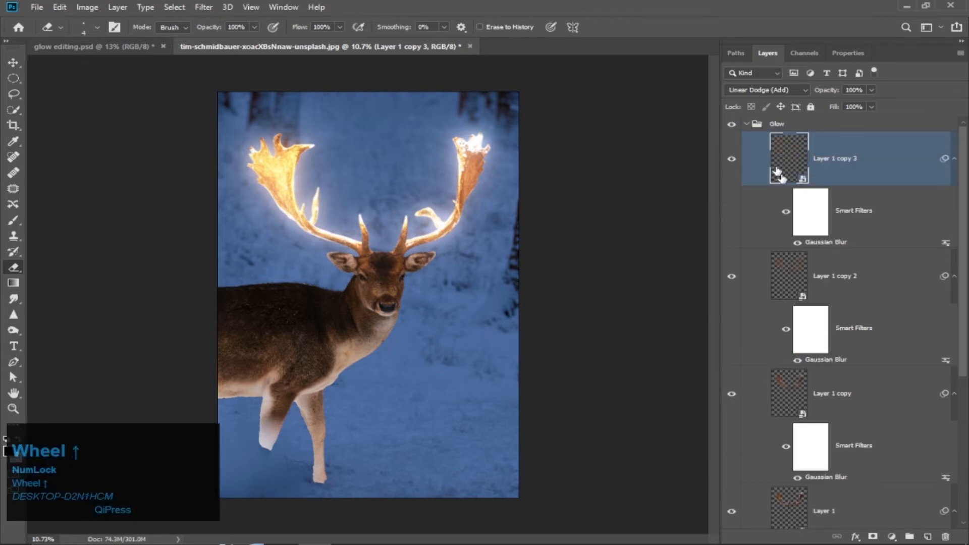
pyautogui.click(748, 124)
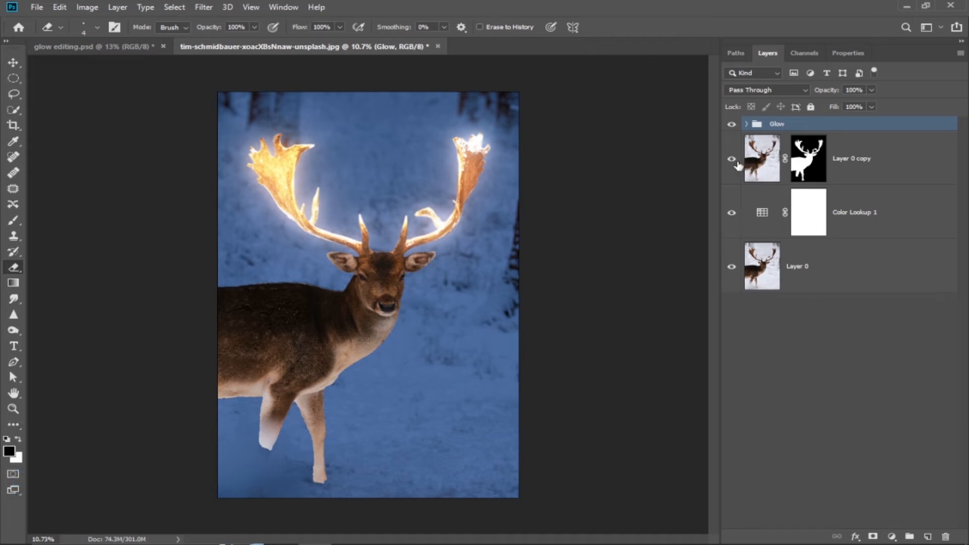
pyautogui.click(804, 161)
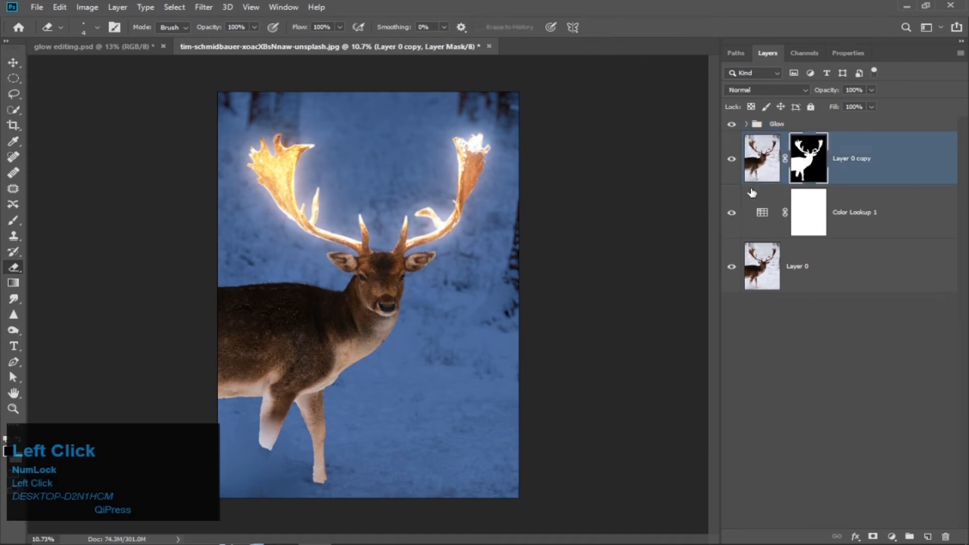
# Step: Set the Eraser to about 68 px with 11% flow for working on the deer's lower front leg
pyautogui.scroll(10, 257, 470)
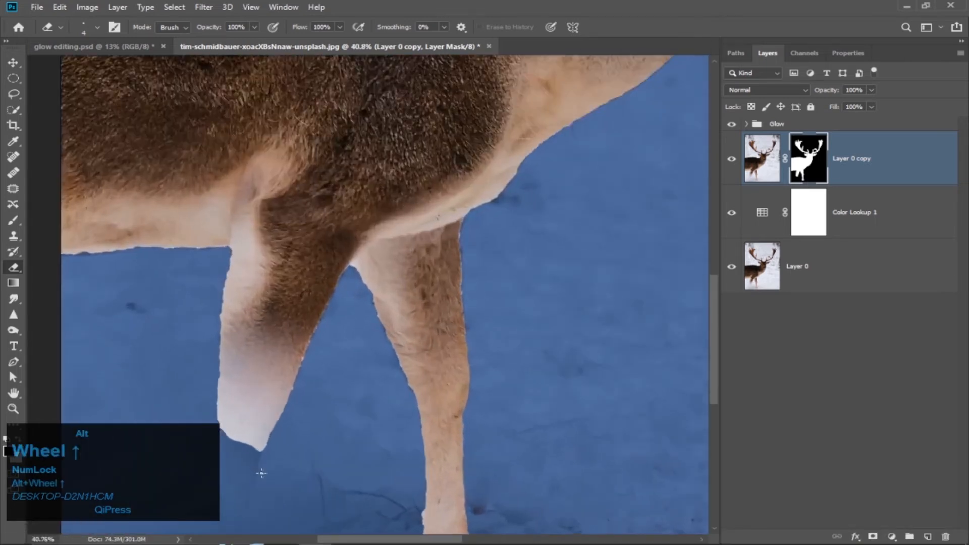
pyautogui.hscroll(-3, 346, 472)
pyautogui.scroll(-5, 344, 468)
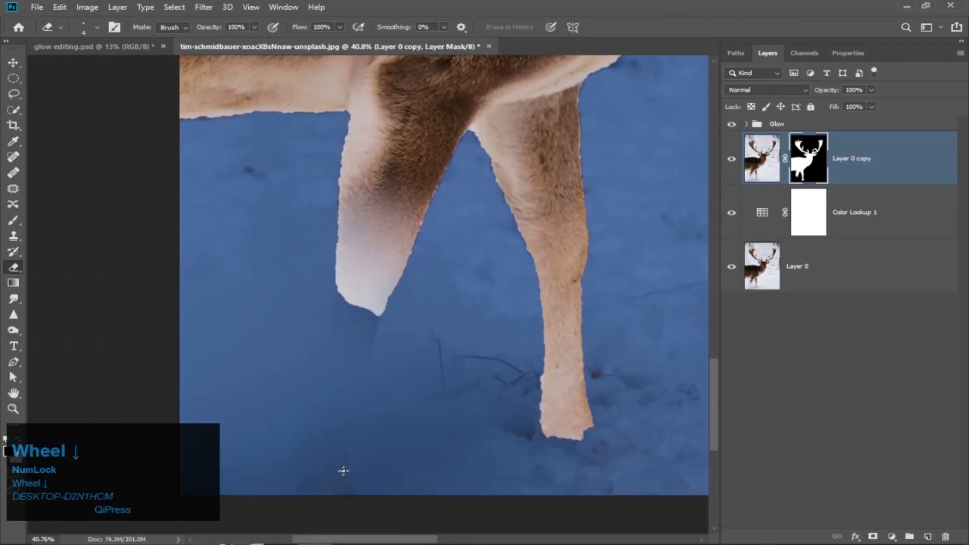
pyautogui.keyDown('alt'); pyautogui.rightClick(331, 382); pyautogui.keyUp('alt')
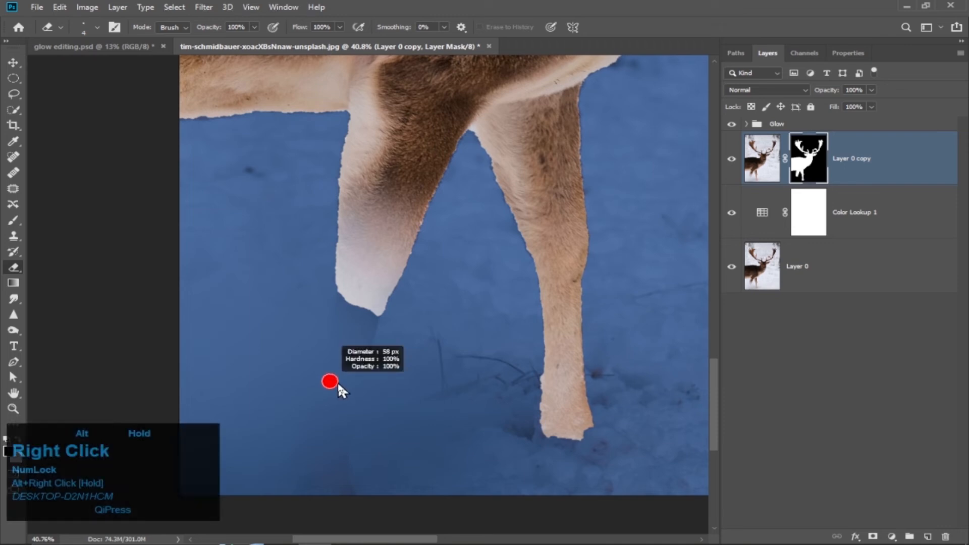
pyautogui.click(341, 27)
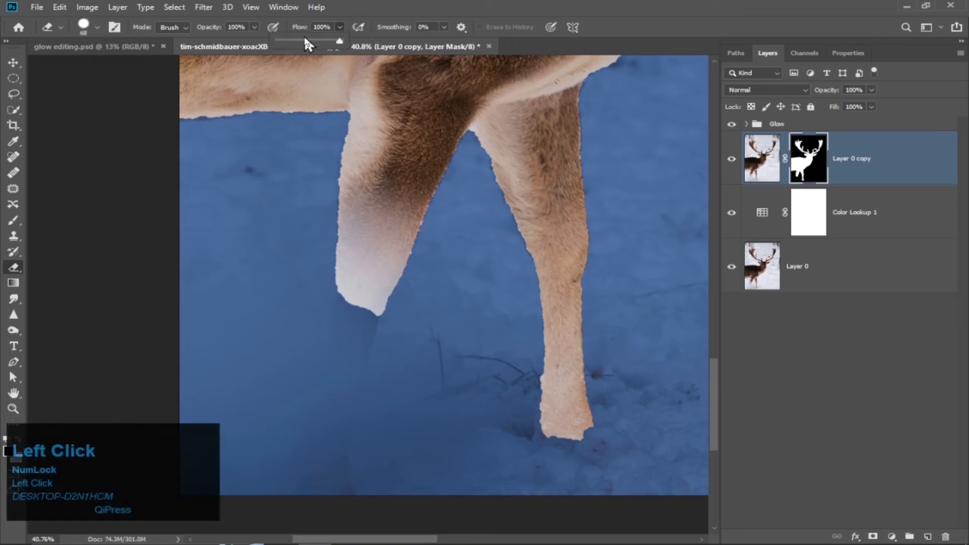
pyautogui.moveTo(289, 40); pyautogui.dragTo(285, 40)
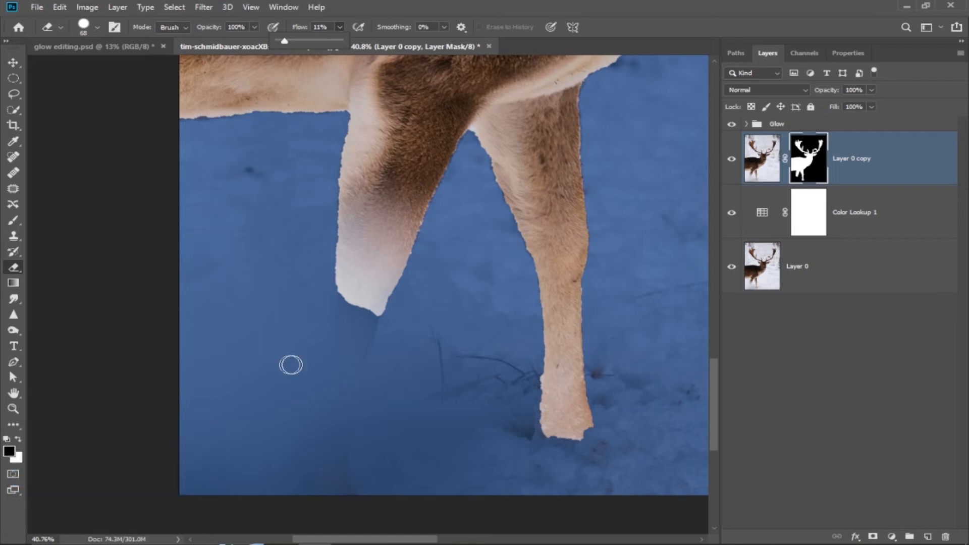
# Step: Erase on the Layer 0 copy mask below the cut-off front leg, enlarging the eraser to about 181 px
pyautogui.moveTo(344, 307); pyautogui.dragTo(342, 434)
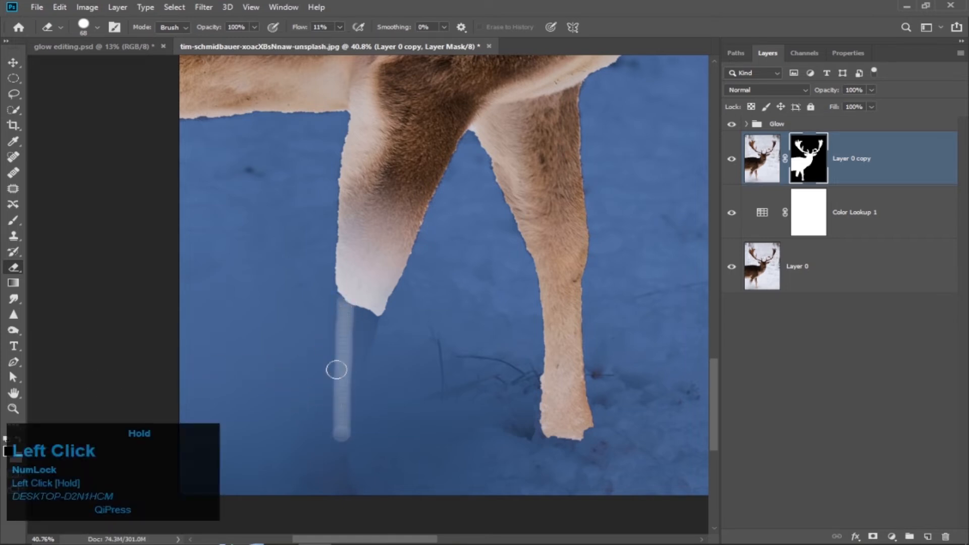
pyautogui.keyDown('alt'); pyautogui.rightClick(348, 306); pyautogui.keyUp('alt')
pyautogui.moveTo(355, 318)
pyautogui.mouseDown()
pyautogui.moveTo(367, 270)
pyautogui.moveTo(346, 320)
pyautogui.moveTo(340, 414)
pyautogui.moveTo(345, 322)
pyautogui.moveTo(385, 358)
pyautogui.moveTo(381, 241)
pyautogui.mouseUp()
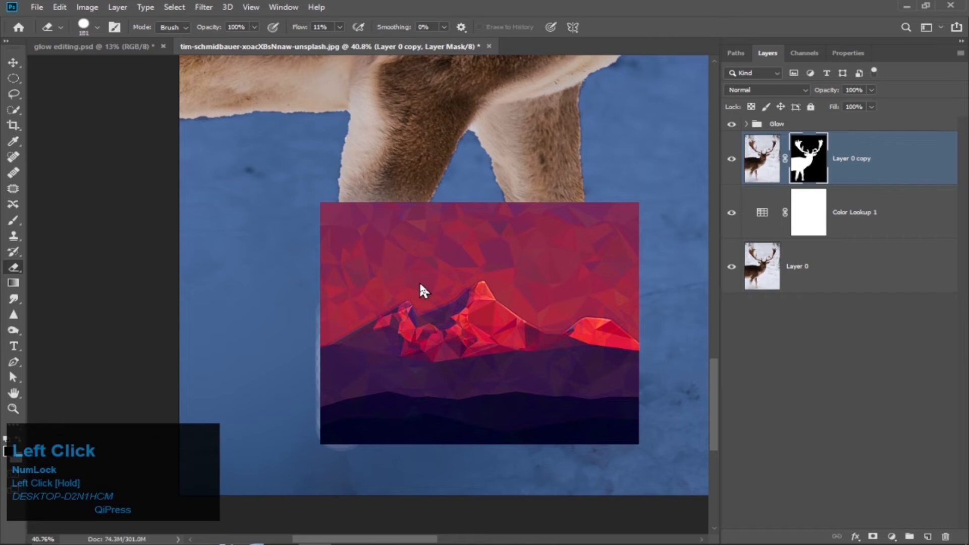
# Step: Set the LogoBug overlay that covers the canvas to Click-Through
pyautogui.rightClick(436, 288)
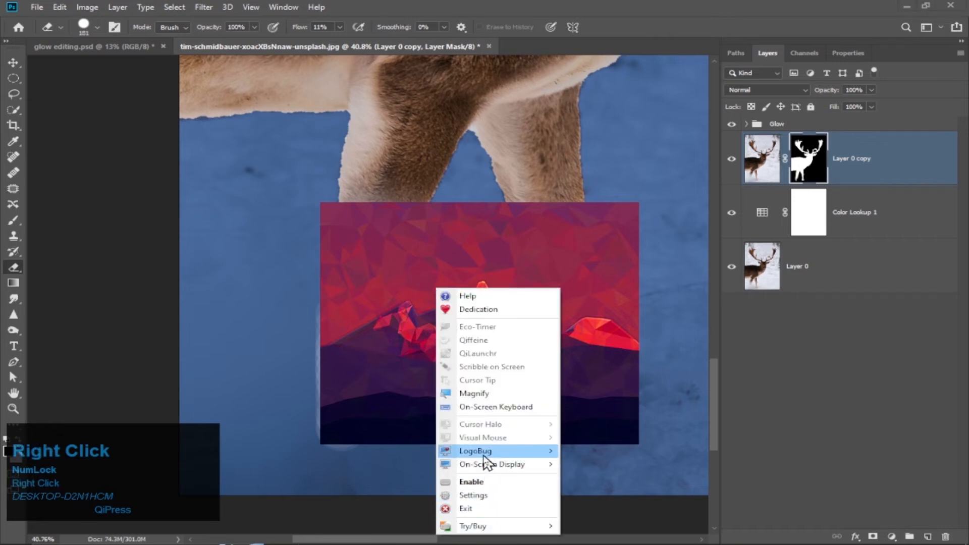
pyautogui.moveTo(503, 454)
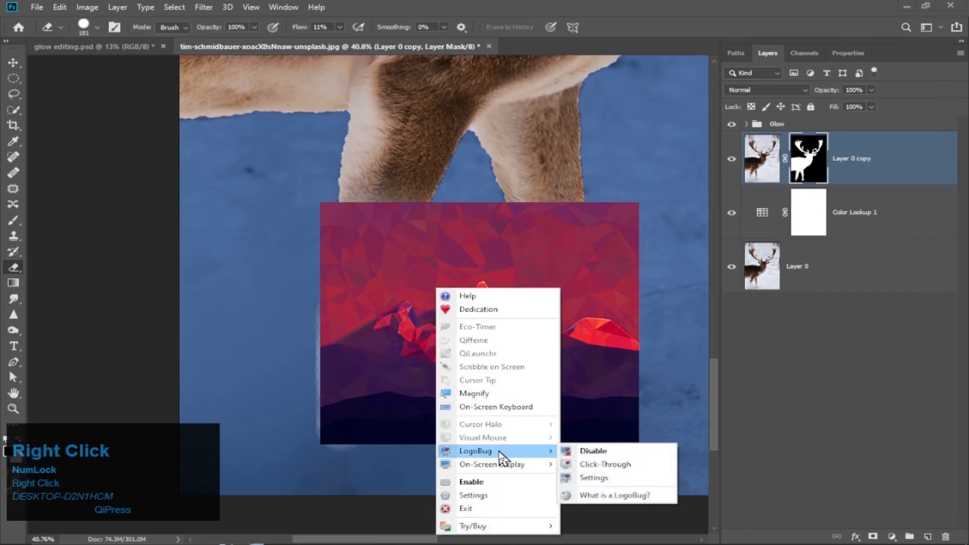
pyautogui.click(599, 465)
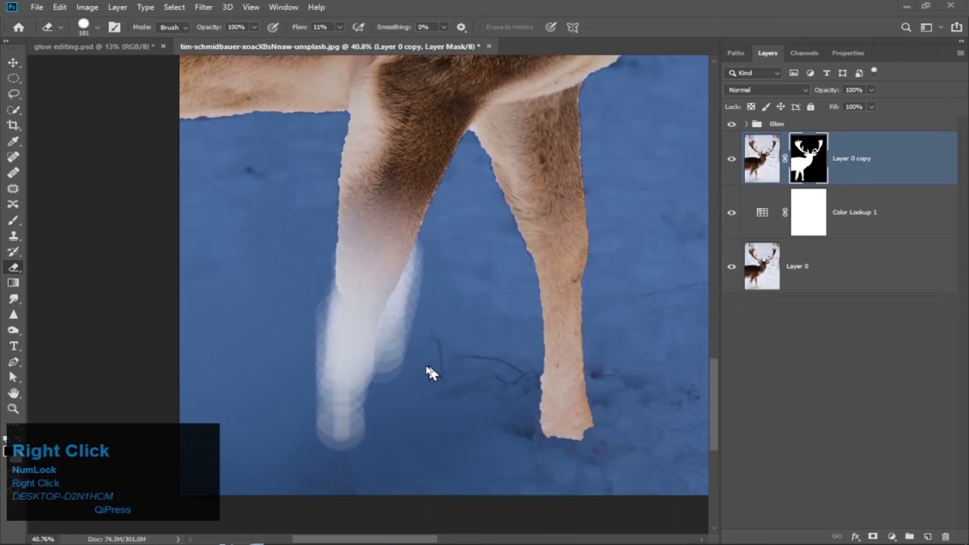
# Step: Undo the last change to the Layer 0 copy mask around the lower front leg
pyautogui.keyDown('alt'); pyautogui.scroll(-4, 422, 367); pyautogui.keyUp('alt')
pyautogui.keyDown('alt'); pyautogui.scroll(4, 404, 383); pyautogui.keyUp('alt')
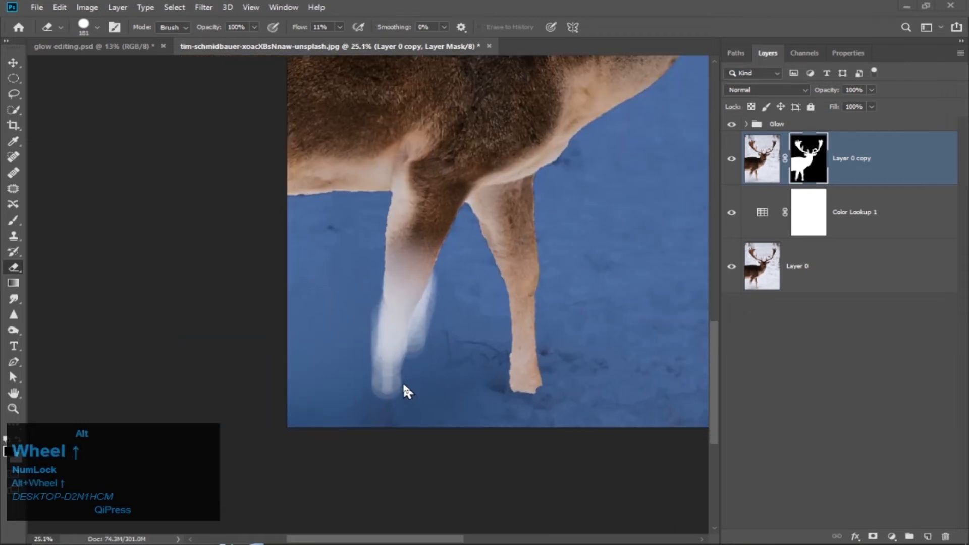
pyautogui.hotkey('ctrl', 'z')
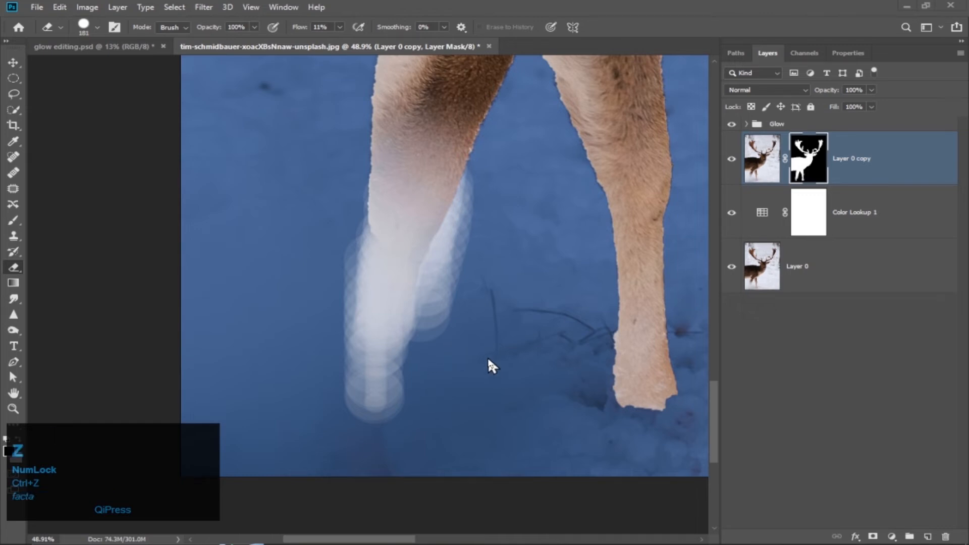
# Step: Paint black on the Layer 0 copy mask with a Brush of about 148 px to fade the cut-off front leg
pyautogui.press('x')
pyautogui.press('b')
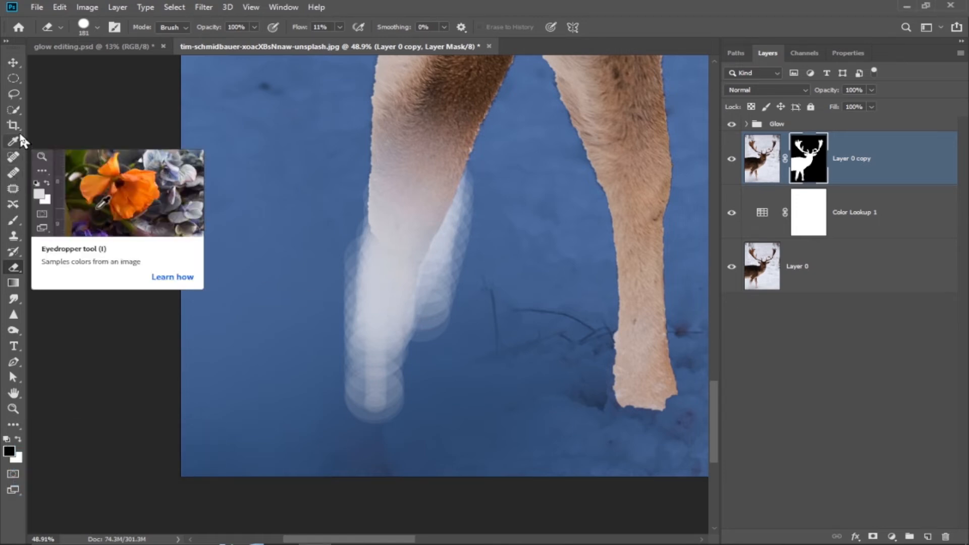
pyautogui.rightClick(14, 252)
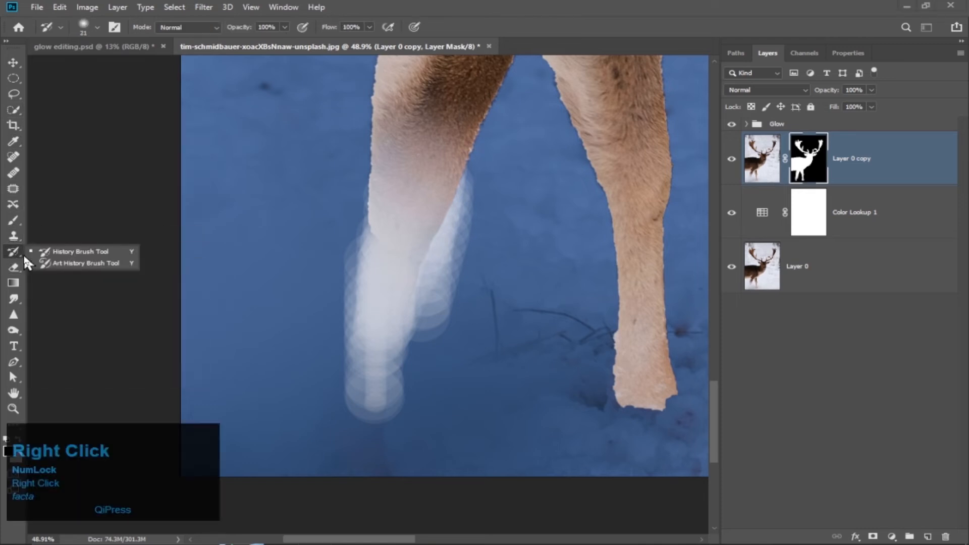
pyautogui.rightClick(17, 220)
pyautogui.click(50, 220)
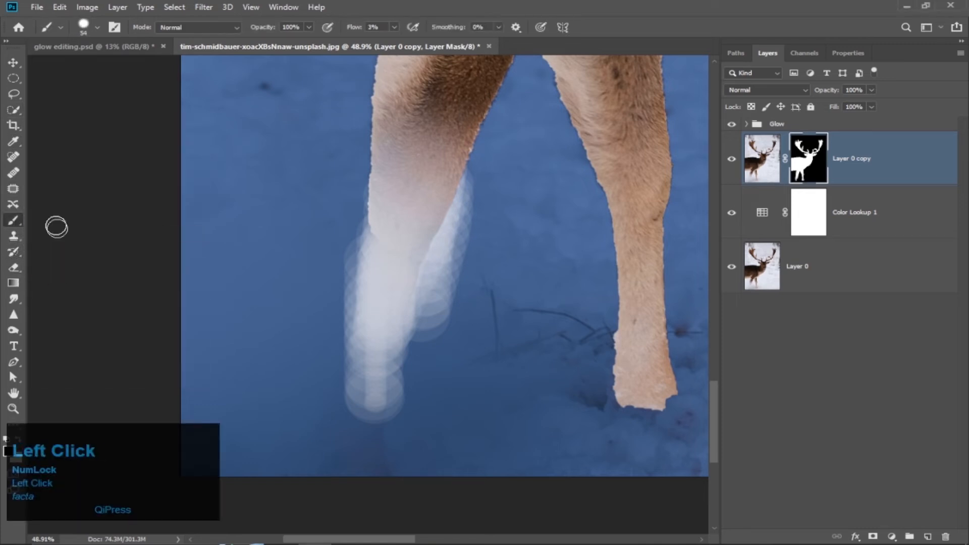
pyautogui.keyDown('alt'); pyautogui.rightClick(375, 285); pyautogui.keyUp('alt')
pyautogui.moveTo(437, 326); pyautogui.dragTo(425, 245)
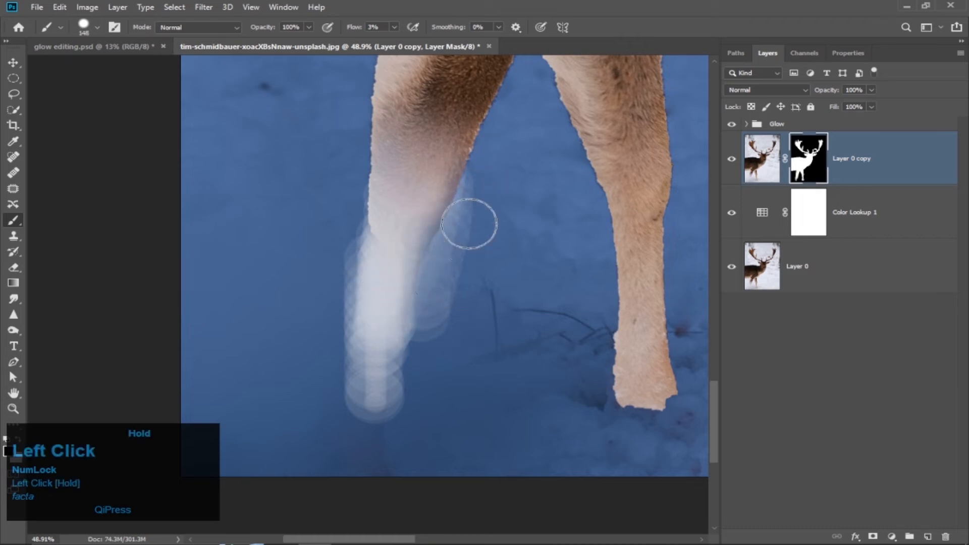
pyautogui.moveTo(415, 409)
pyautogui.mouseDown()
pyautogui.moveTo(387, 355)
pyautogui.moveTo(359, 382)
pyautogui.moveTo(354, 314)
pyautogui.moveTo(374, 281)
pyautogui.moveTo(410, 293)
pyautogui.moveTo(360, 295)
pyautogui.moveTo(320, 329)
pyautogui.moveTo(335, 263)
pyautogui.moveTo(374, 298)
pyautogui.moveTo(376, 350)
pyautogui.mouseUp()
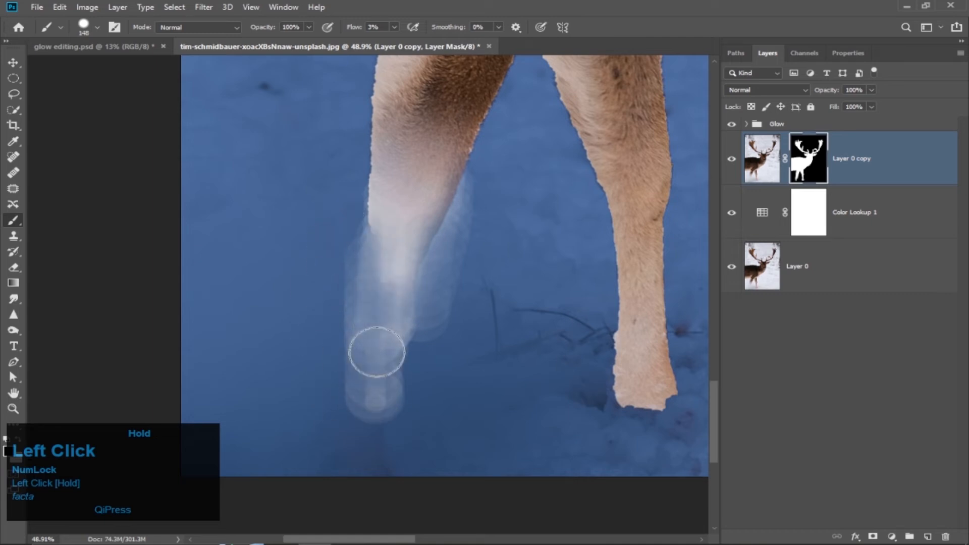
pyautogui.moveTo(475, 232)
pyautogui.mouseDown()
pyautogui.moveTo(453, 293)
pyautogui.moveTo(479, 163)
pyautogui.moveTo(481, 197)
pyautogui.moveTo(444, 327)
pyautogui.moveTo(430, 343)
pyautogui.moveTo(455, 235)
pyautogui.moveTo(470, 230)
pyautogui.moveTo(412, 401)
pyautogui.moveTo(449, 412)
pyautogui.moveTo(465, 359)
pyautogui.mouseUp()
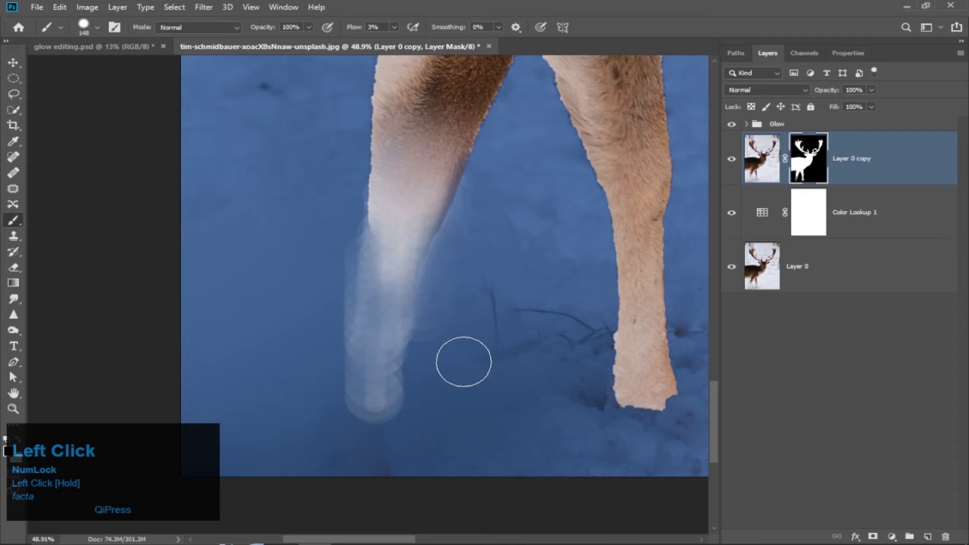
pyautogui.moveTo(591, 369)
pyautogui.mouseDown()
pyautogui.moveTo(597, 329)
pyautogui.moveTo(597, 407)
pyautogui.moveTo(632, 397)
pyautogui.moveTo(635, 425)
pyautogui.moveTo(657, 436)
pyautogui.moveTo(684, 396)
pyautogui.moveTo(636, 421)
pyautogui.moveTo(621, 404)
pyautogui.moveTo(659, 385)
pyautogui.moveTo(633, 410)
pyautogui.moveTo(702, 384)
pyautogui.moveTo(607, 426)
pyautogui.moveTo(616, 411)
pyautogui.moveTo(546, 318)
pyautogui.moveTo(570, 336)
pyautogui.moveTo(447, 348)
pyautogui.moveTo(351, 287)
pyautogui.moveTo(361, 316)
pyautogui.moveTo(318, 214)
pyautogui.moveTo(375, 237)
pyautogui.moveTo(378, 208)
pyautogui.moveTo(368, 264)
pyautogui.moveTo(340, 287)
pyautogui.moveTo(411, 312)
pyautogui.moveTo(462, 288)
pyautogui.moveTo(430, 300)
pyautogui.moveTo(441, 299)
pyautogui.moveTo(440, 313)
pyautogui.moveTo(403, 379)
pyautogui.moveTo(335, 428)
pyautogui.moveTo(378, 431)
pyautogui.moveTo(338, 449)
pyautogui.moveTo(387, 437)
pyautogui.moveTo(304, 395)
pyautogui.moveTo(319, 425)
pyautogui.moveTo(364, 428)
pyautogui.moveTo(349, 397)
pyautogui.moveTo(364, 410)
pyautogui.moveTo(348, 428)
pyautogui.moveTo(343, 389)
pyautogui.moveTo(367, 458)
pyautogui.moveTo(379, 443)
pyautogui.moveTo(346, 424)
pyautogui.moveTo(384, 435)
pyautogui.moveTo(329, 480)
pyautogui.moveTo(453, 333)
pyautogui.moveTo(471, 324)
pyautogui.mouseUp()
# Step: Paint black on the Layer 0 copy mask around the other front leg's hoof to blend it into the snow
pyautogui.keyDown('alt'); pyautogui.scroll(-6, 472, 325); pyautogui.keyUp('alt')
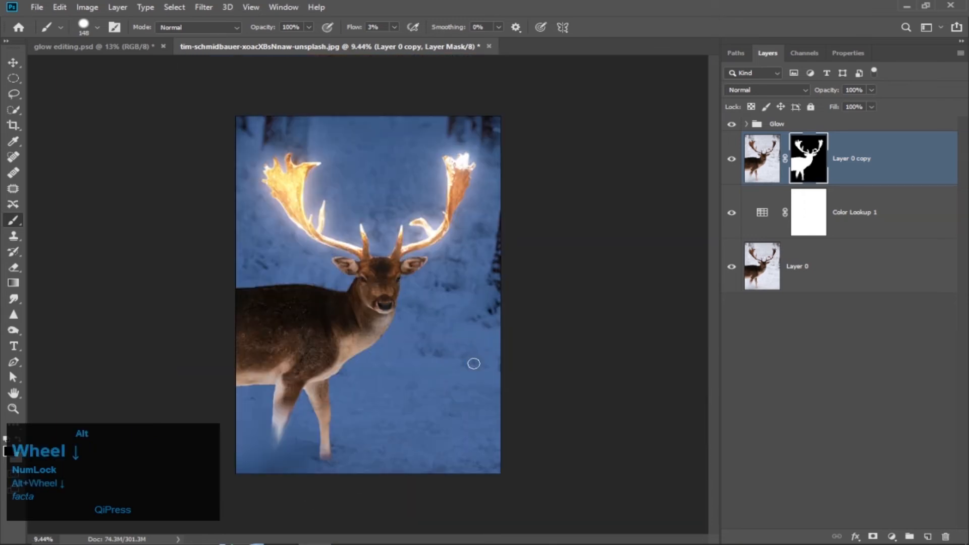
pyautogui.keyDown('alt'); pyautogui.scroll(4, 381, 426); pyautogui.keyUp('alt')
pyautogui.scroll(-4, 266, 480)
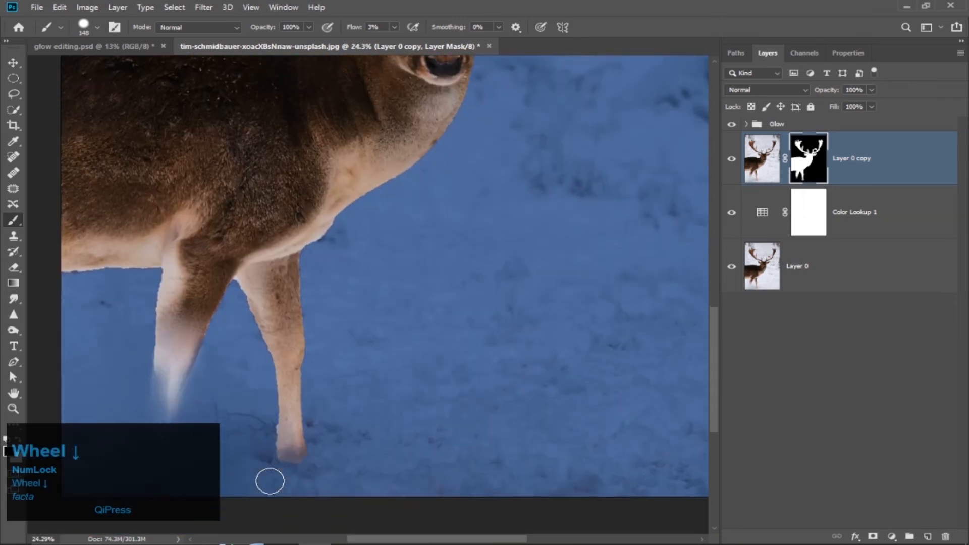
pyautogui.moveTo(327, 426)
pyautogui.mouseDown()
pyautogui.moveTo(255, 372)
pyautogui.moveTo(263, 368)
pyautogui.moveTo(273, 384)
pyautogui.moveTo(326, 369)
pyautogui.moveTo(304, 411)
pyautogui.moveTo(304, 398)
pyautogui.moveTo(297, 413)
pyautogui.moveTo(264, 392)
pyautogui.mouseUp()
pyautogui.scroll(-4, 424, 338)
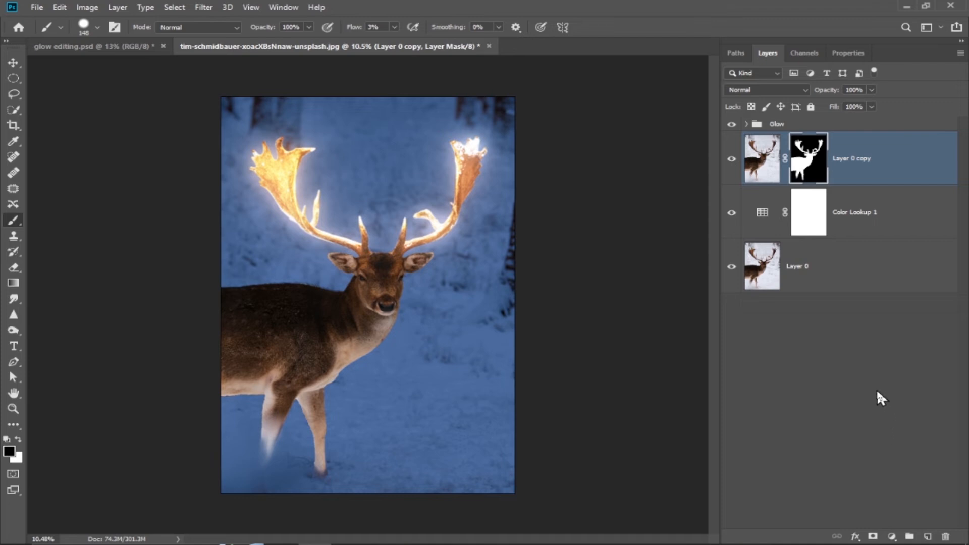
pyautogui.scroll(1, 863, 207)
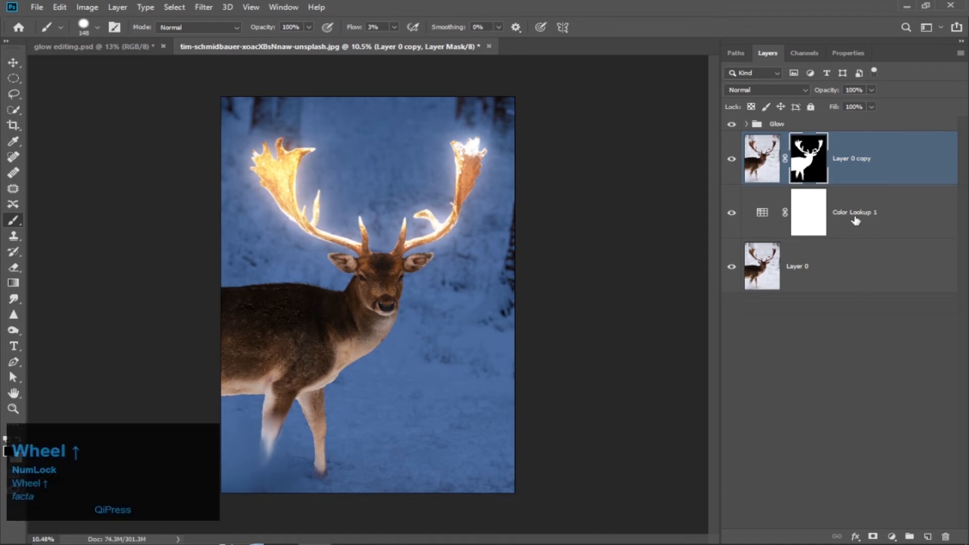
pyautogui.click(748, 124)
pyautogui.click(748, 125)
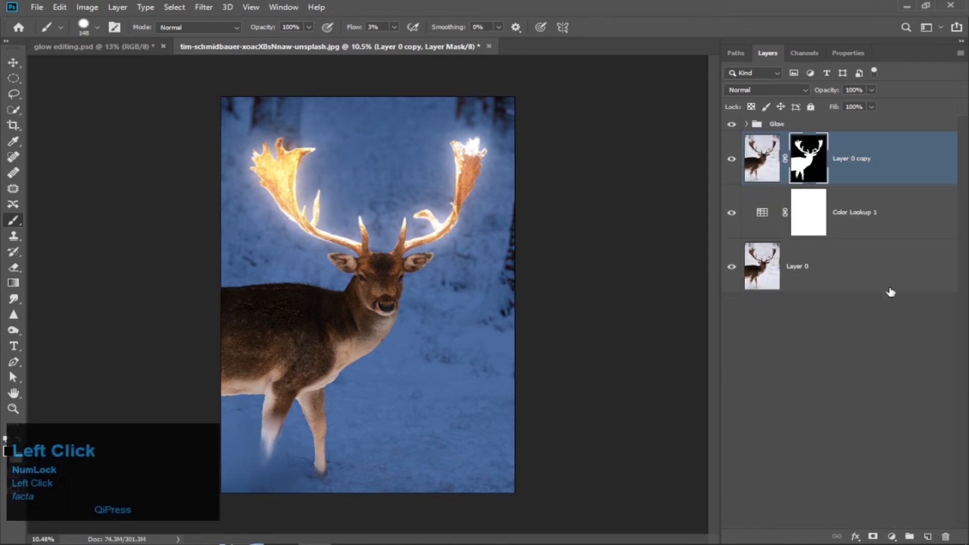
pyautogui.click(746, 125)
pyautogui.click(746, 124)
# Step: Add a Hue/Saturation adjustment above Layer 0 copy and clip it to that layer
pyautogui.click(892, 537)
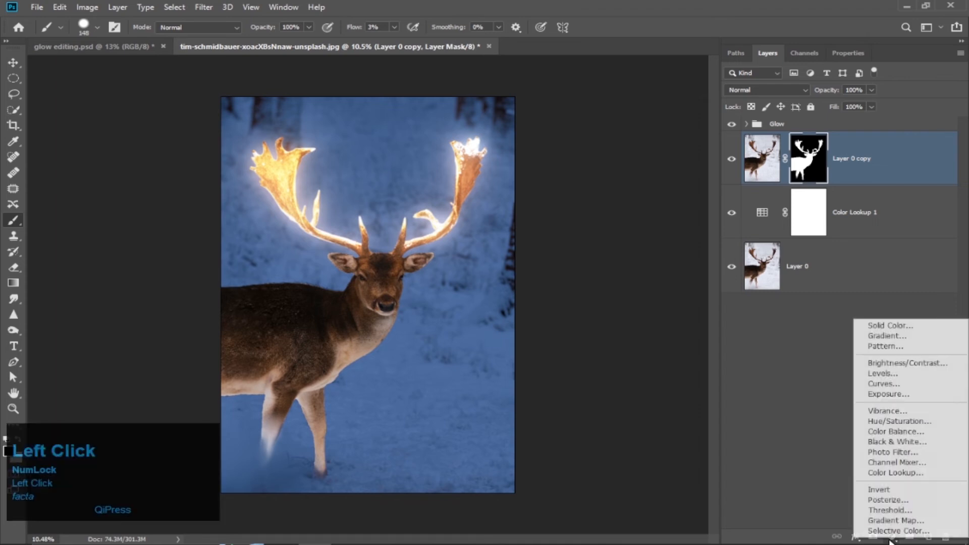
pyautogui.click(901, 423)
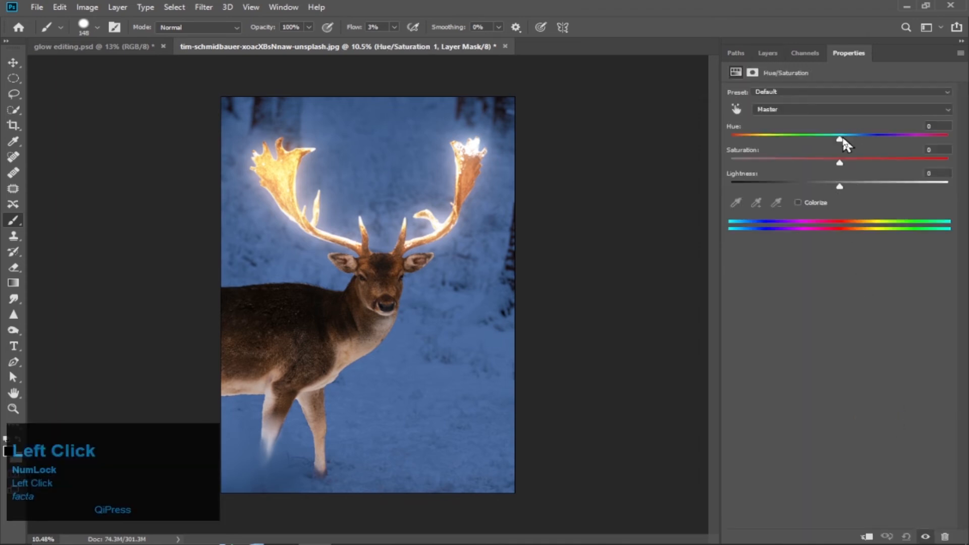
pyautogui.click(778, 52)
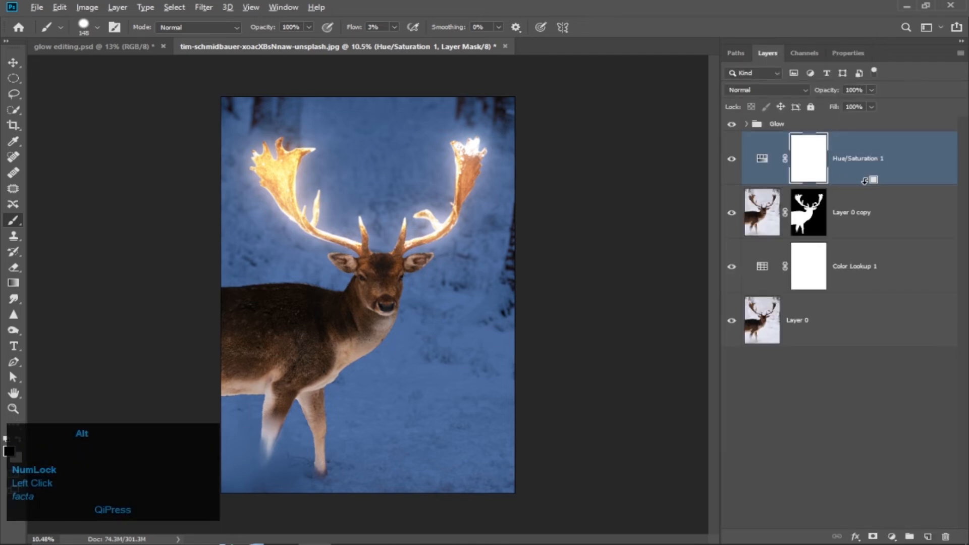
pyautogui.keyDown('alt'); pyautogui.click(865, 181); pyautogui.keyUp('alt')
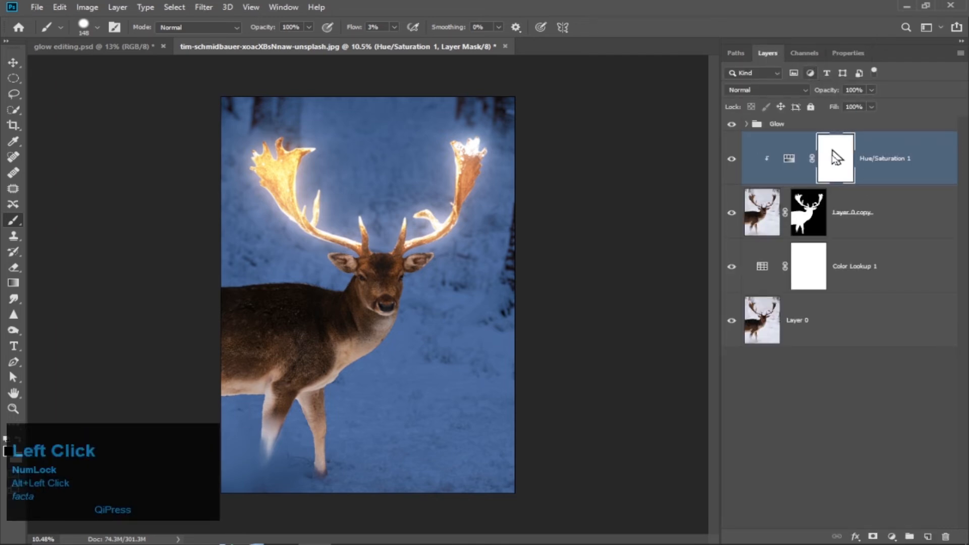
# Step: Try colorizing the deer green through the clipped Hue/Saturation adjustment, with Hue around 167
pyautogui.doubleClick(789, 158)
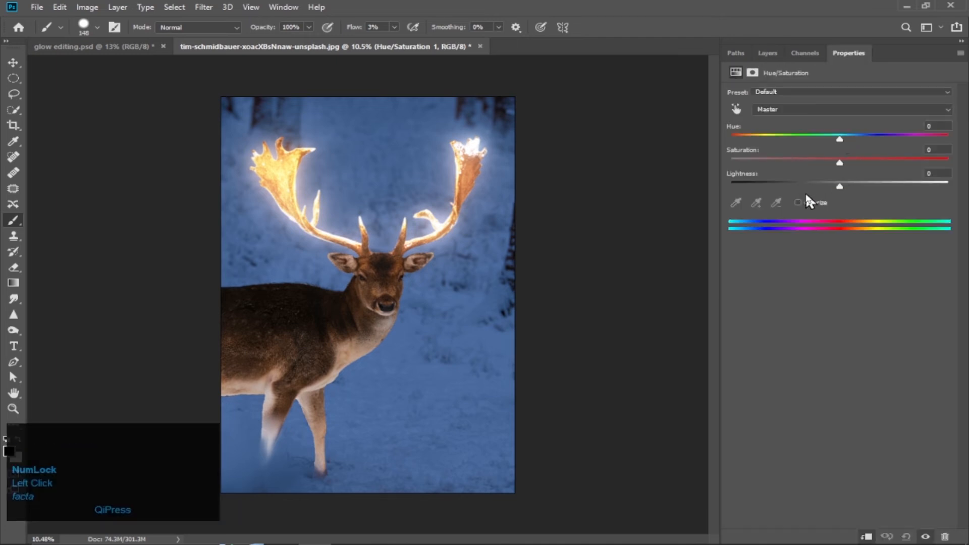
pyautogui.click(799, 203)
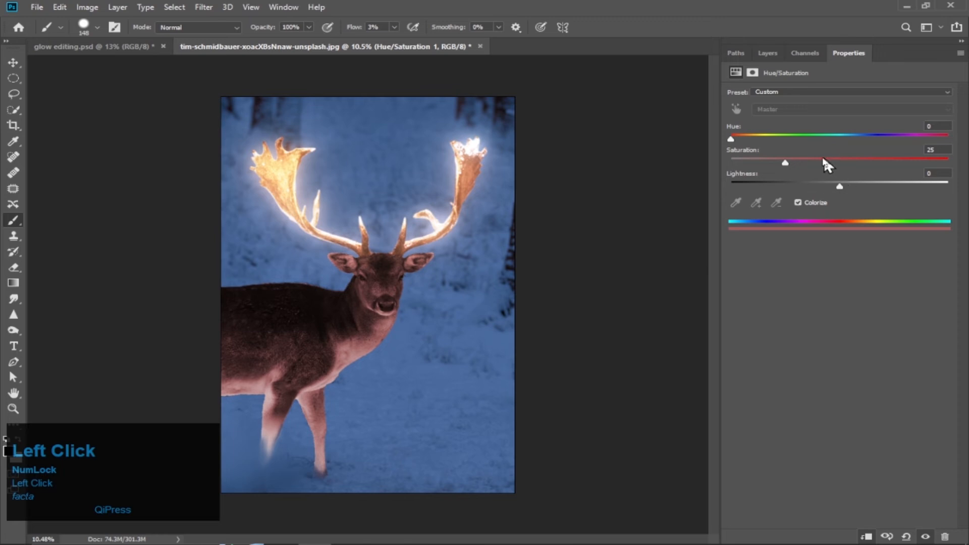
pyautogui.moveTo(731, 138); pyautogui.dragTo(833, 161)
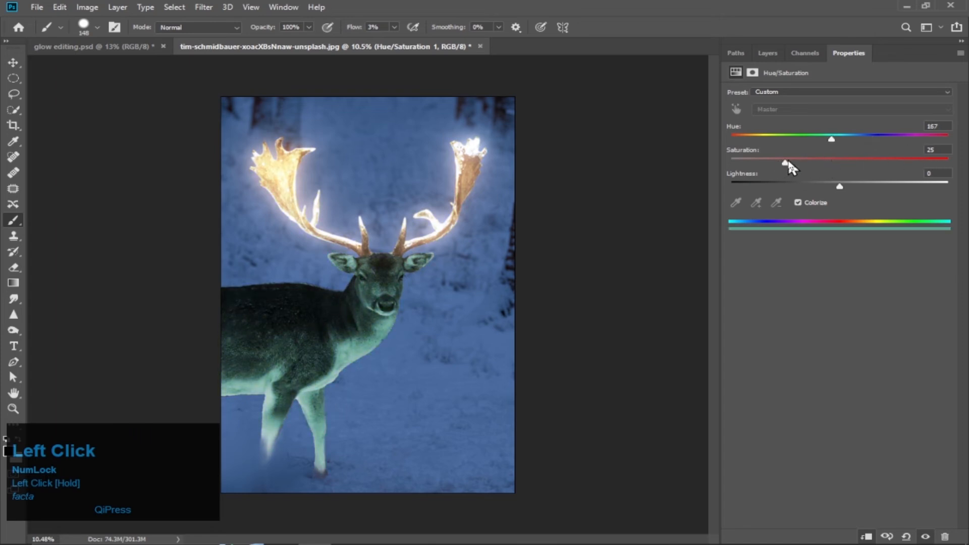
pyautogui.moveTo(788, 162)
pyautogui.mouseDown()
pyautogui.moveTo(937, 162)
pyautogui.moveTo(794, 165)
pyautogui.mouseUp()
pyautogui.click(770, 53)
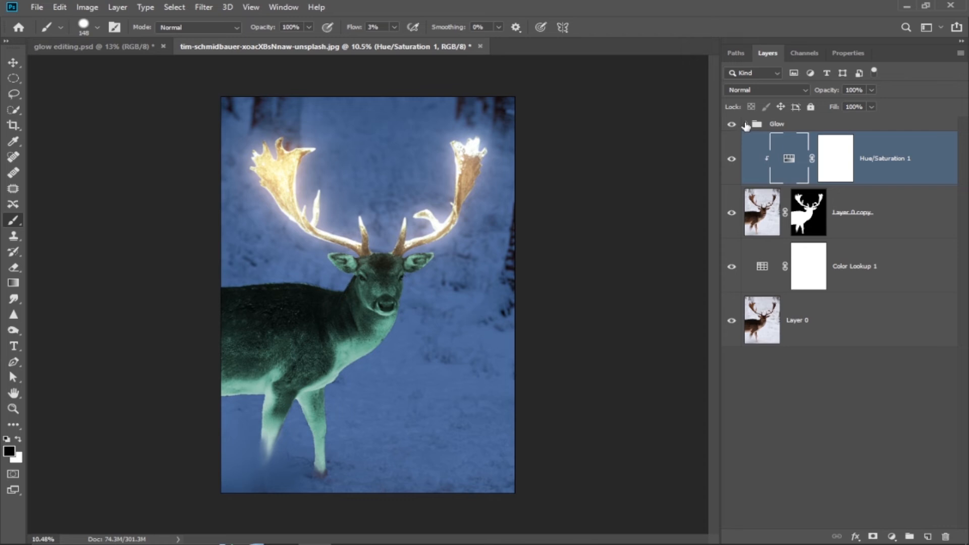
# Step: Release the Hue/Saturation adjustment from Layer 0 copy and delete the adjustment layer
pyautogui.moveTo(873, 141); pyautogui.dragTo(870, 111)
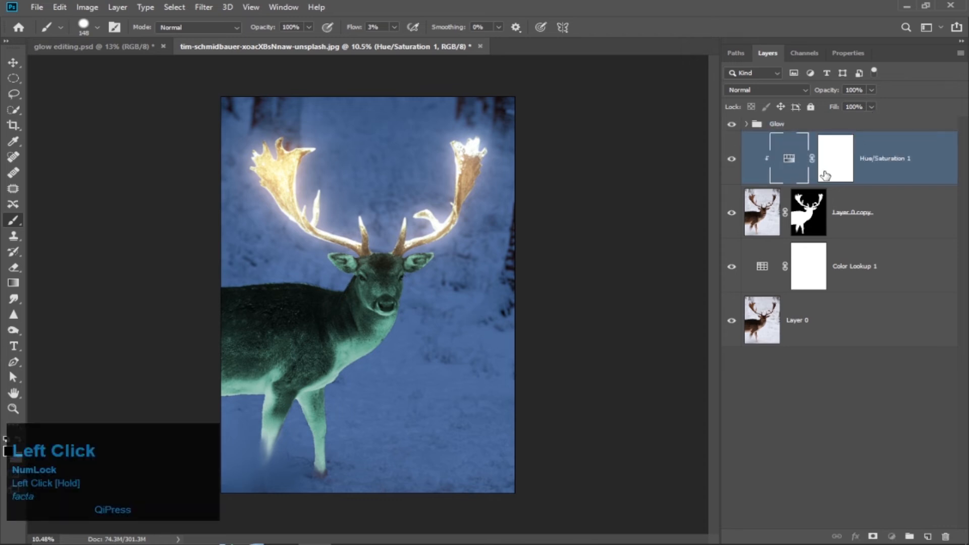
pyautogui.press('alt')
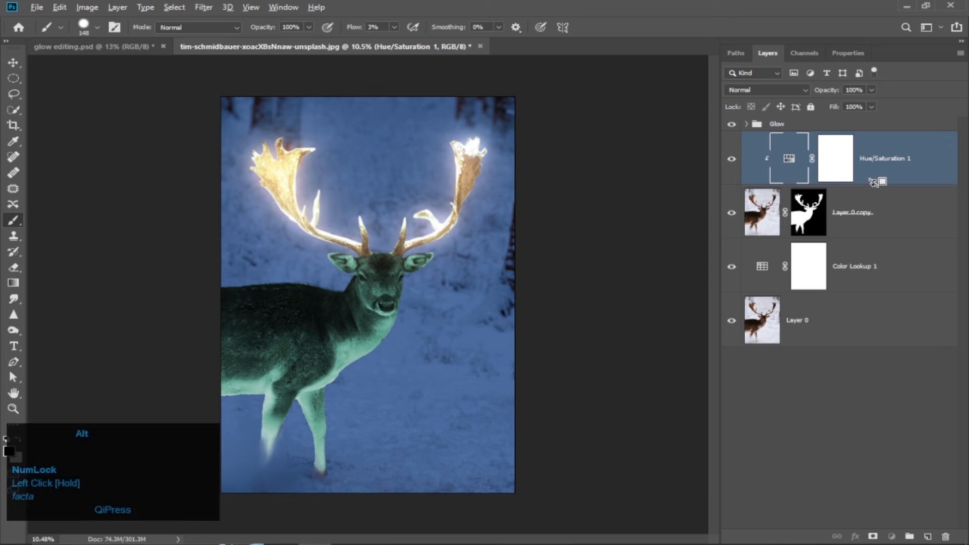
pyautogui.keyDown('alt'); pyautogui.click(876, 184); pyautogui.keyUp('alt')
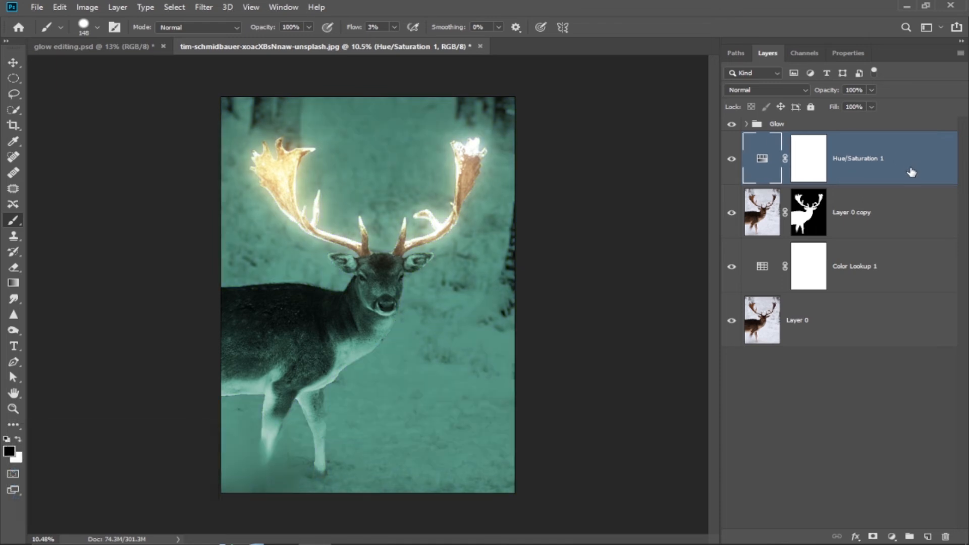
pyautogui.moveTo(905, 174); pyautogui.dragTo(904, 137)
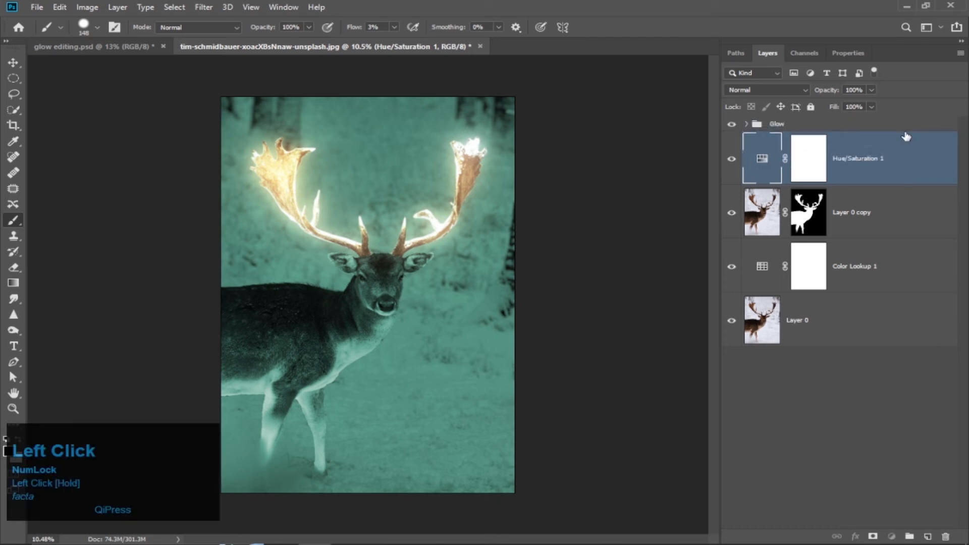
pyautogui.moveTo(885, 171); pyautogui.dragTo(946, 537)
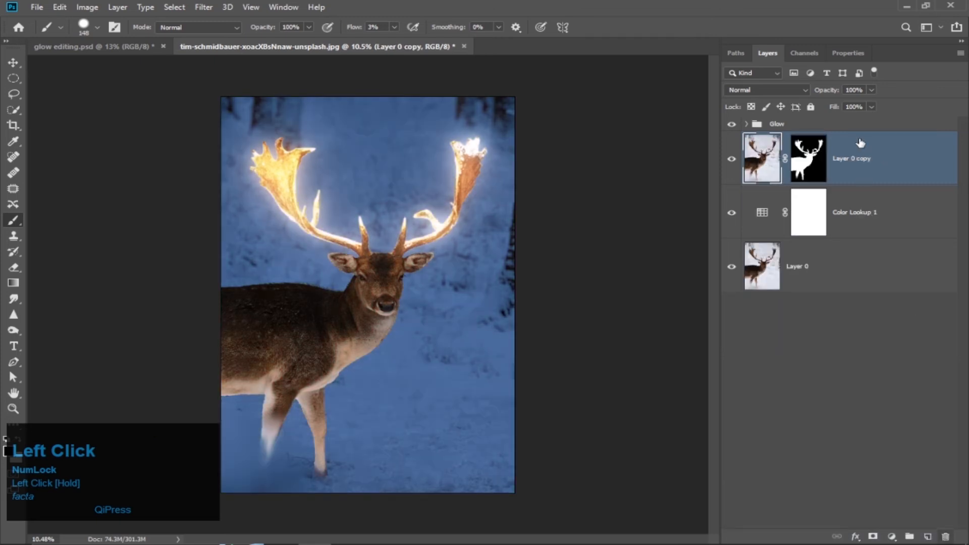
# Step: Add a Hue/Saturation adjustment above the Glow group and clip it to the group
pyautogui.click(788, 125)
pyautogui.click(892, 536)
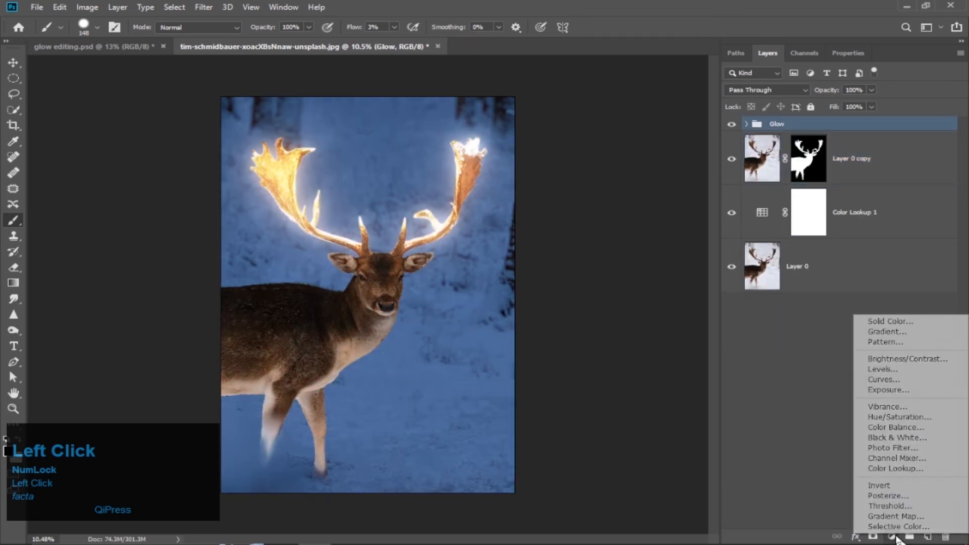
pyautogui.click(897, 417)
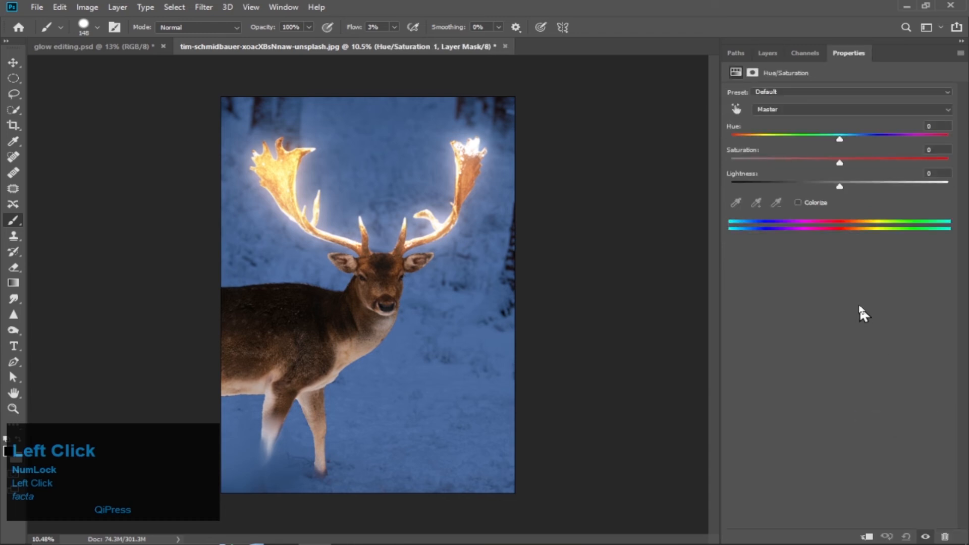
pyautogui.click(767, 52)
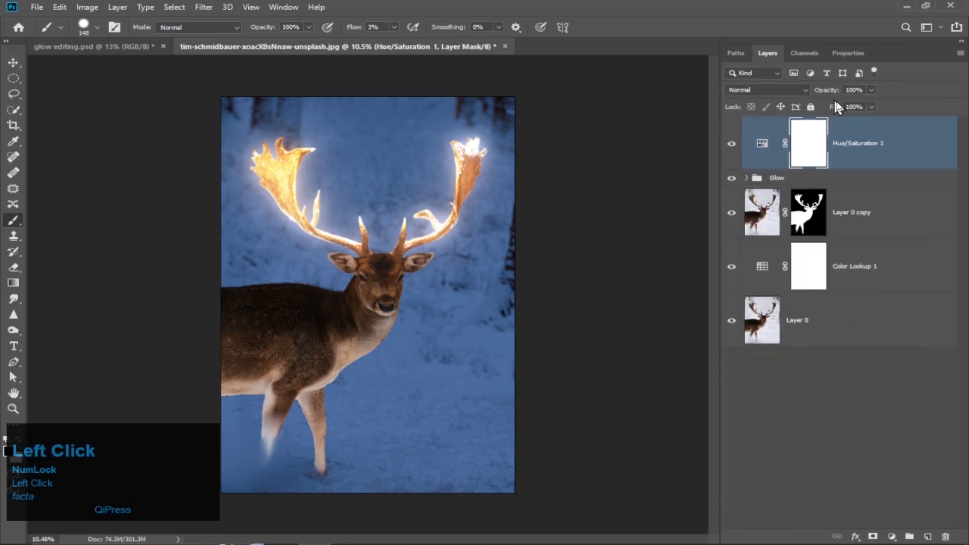
pyautogui.keyDown('alt'); pyautogui.click(892, 168); pyautogui.keyUp('alt')
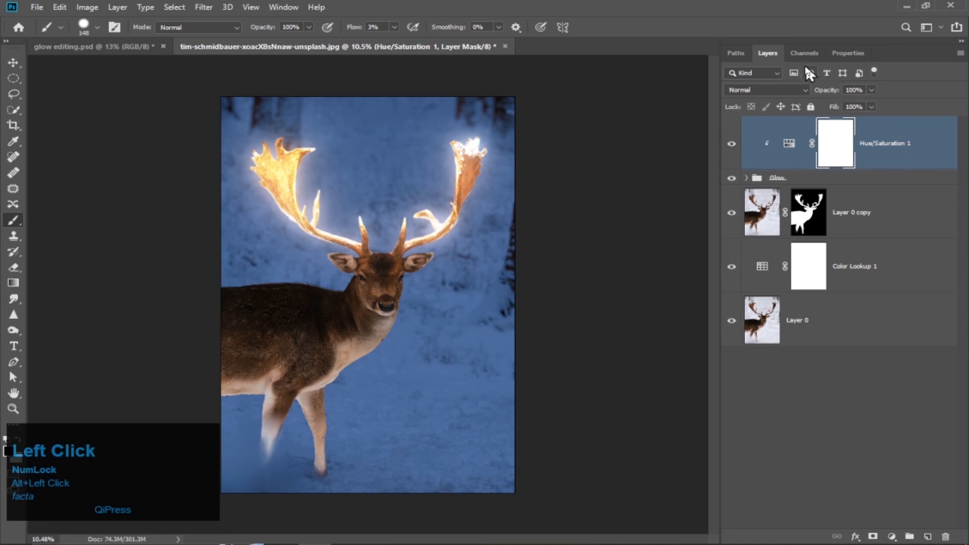
# Step: Colorize the antler glow teal green in the clipped Hue/Saturation adjustment, with Saturation 57 and Lightness -18
pyautogui.click(790, 145)
pyautogui.click(798, 202)
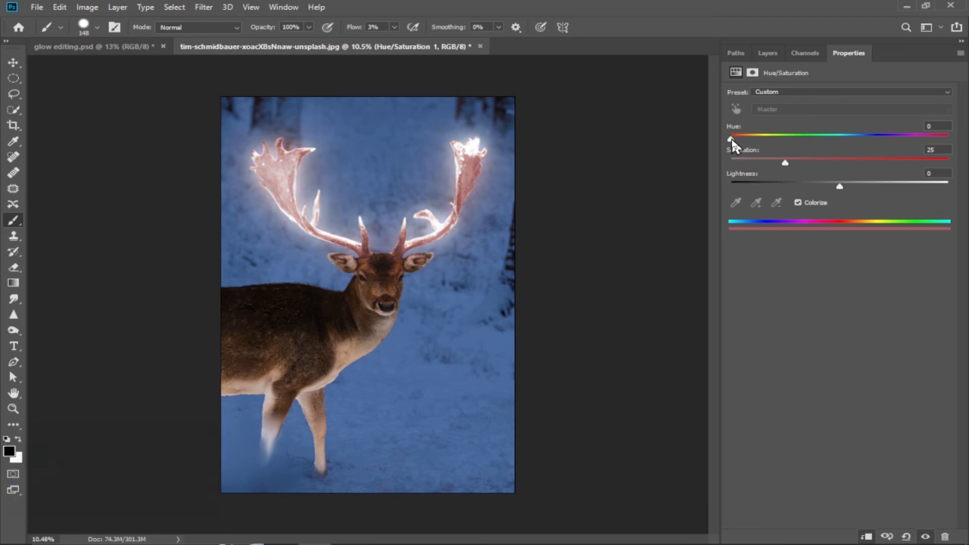
pyautogui.moveTo(732, 138); pyautogui.dragTo(813, 138)
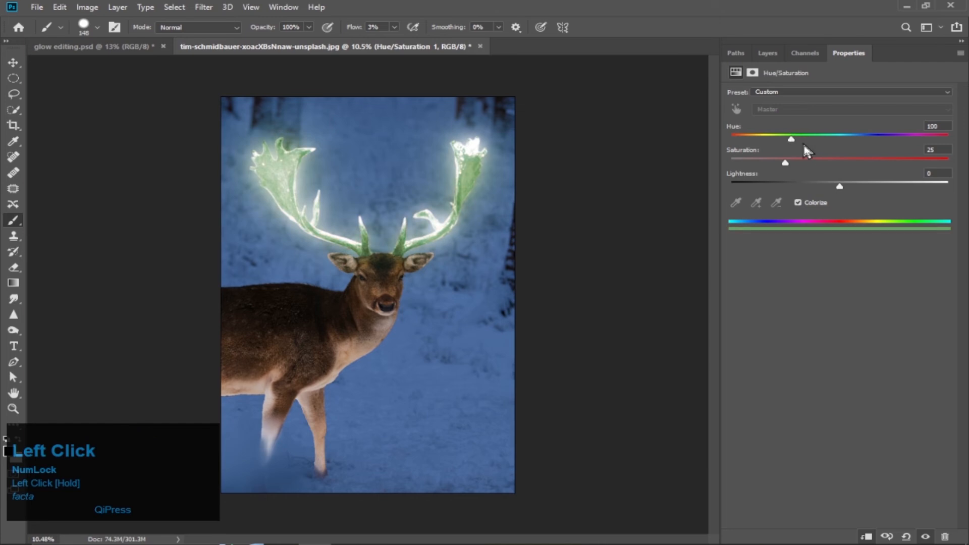
pyautogui.moveTo(786, 163); pyautogui.dragTo(819, 189)
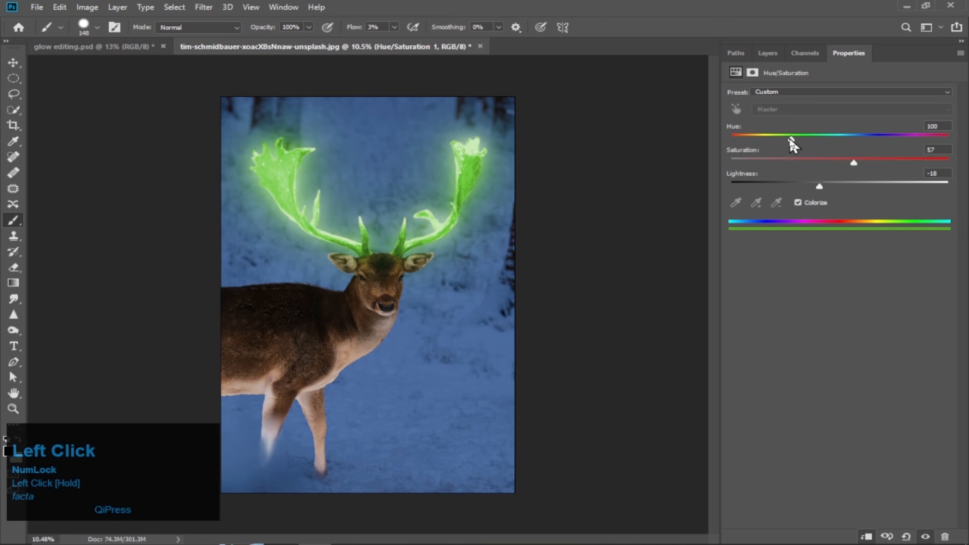
pyautogui.moveTo(790, 141); pyautogui.dragTo(833, 158)
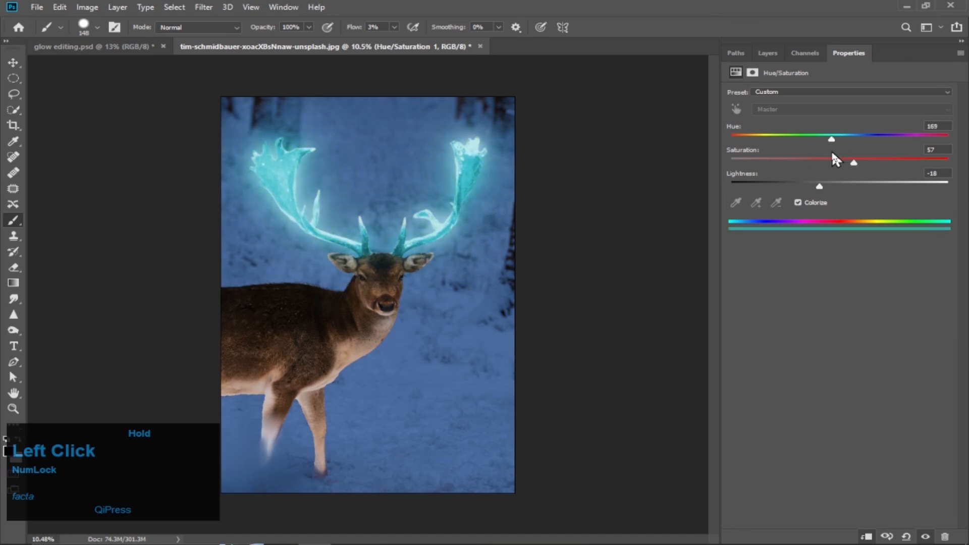
# Step: Duplicate the Hue/Saturation adjustment layer above the Glow group
pyautogui.click(769, 53)
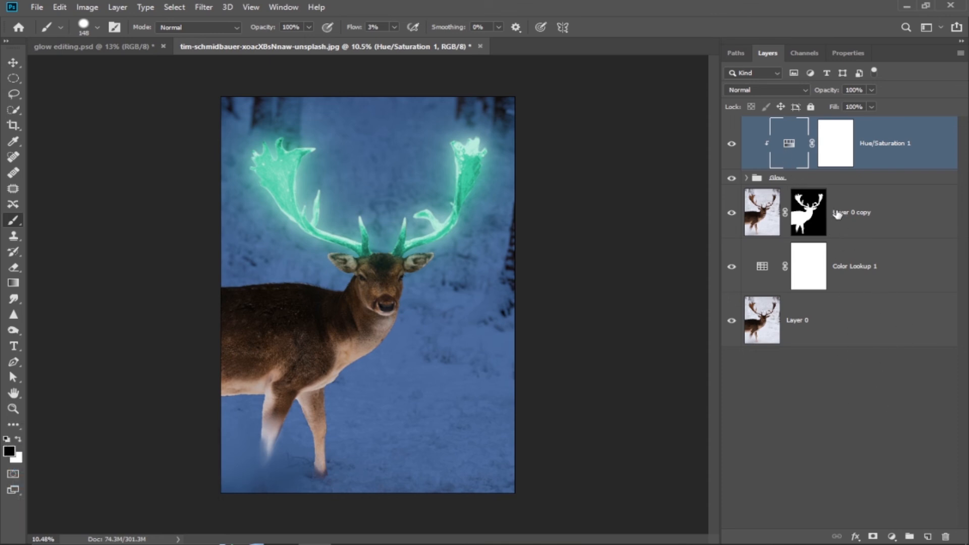
pyautogui.click(919, 161)
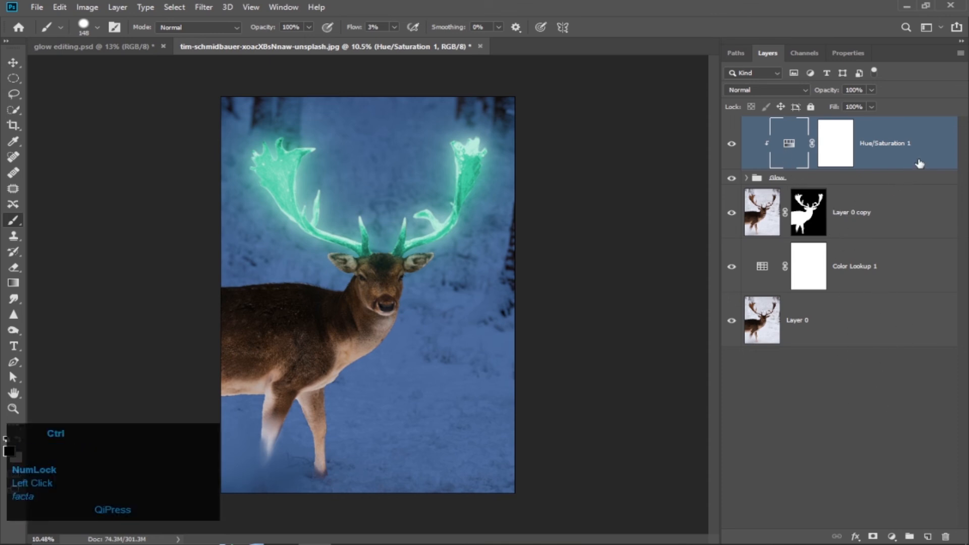
pyautogui.hotkey('ctrl', 'j')
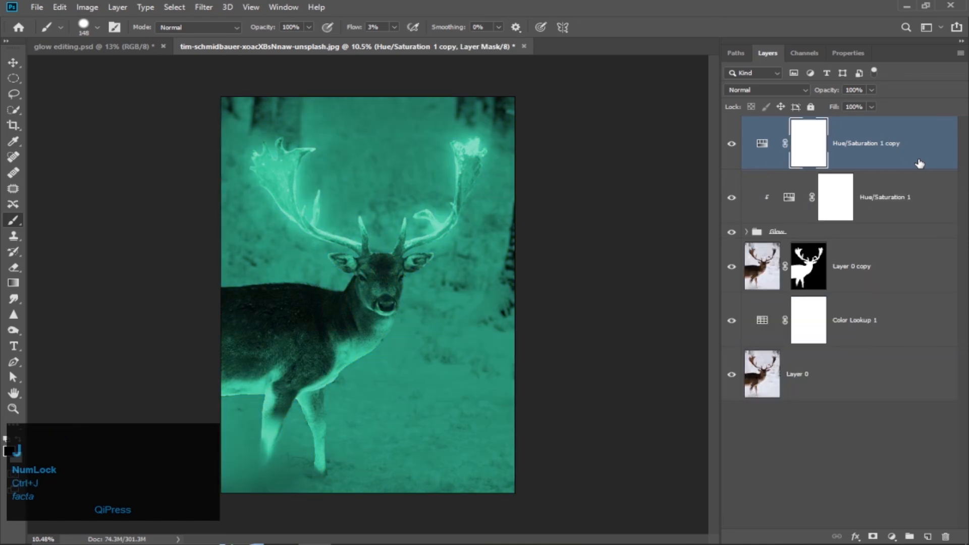
# Step: Clip the duplicated Hue/Saturation adjustment to Layer 0 copy, beneath the Glow group, and replace its mask with a copy of the deer mask
pyautogui.moveTo(918, 156); pyautogui.dragTo(915, 246)
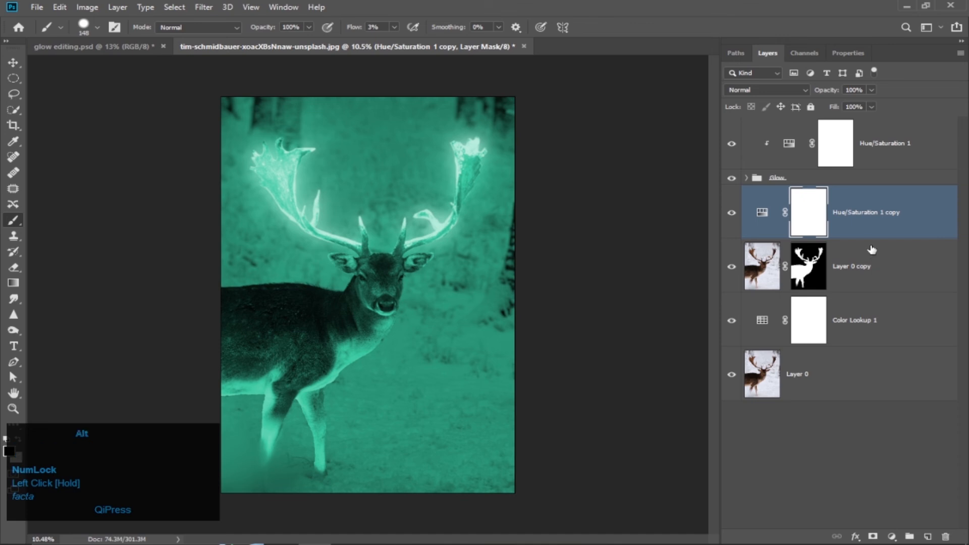
pyautogui.keyDown('alt'); pyautogui.click(865, 237); pyautogui.keyUp('alt')
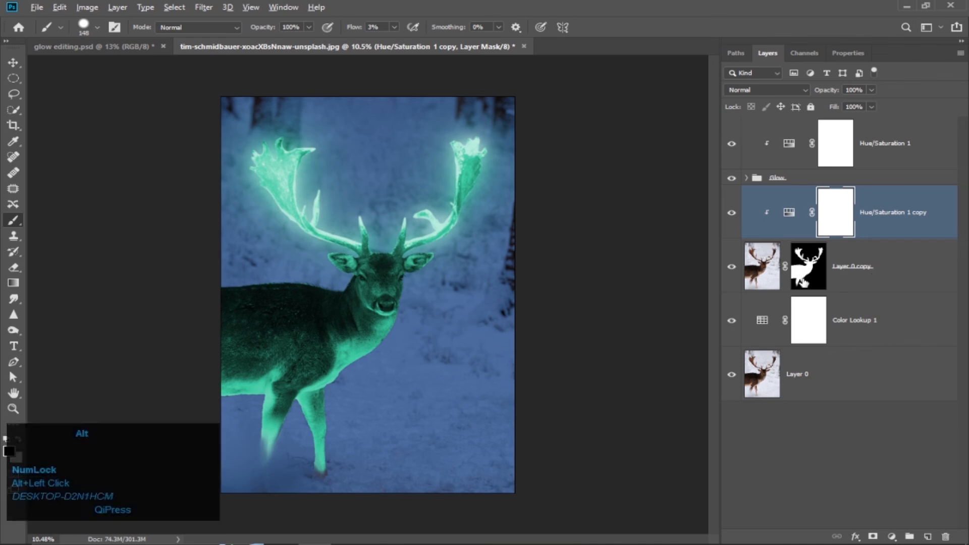
pyautogui.moveTo(803, 281); pyautogui.dragTo(837, 218)
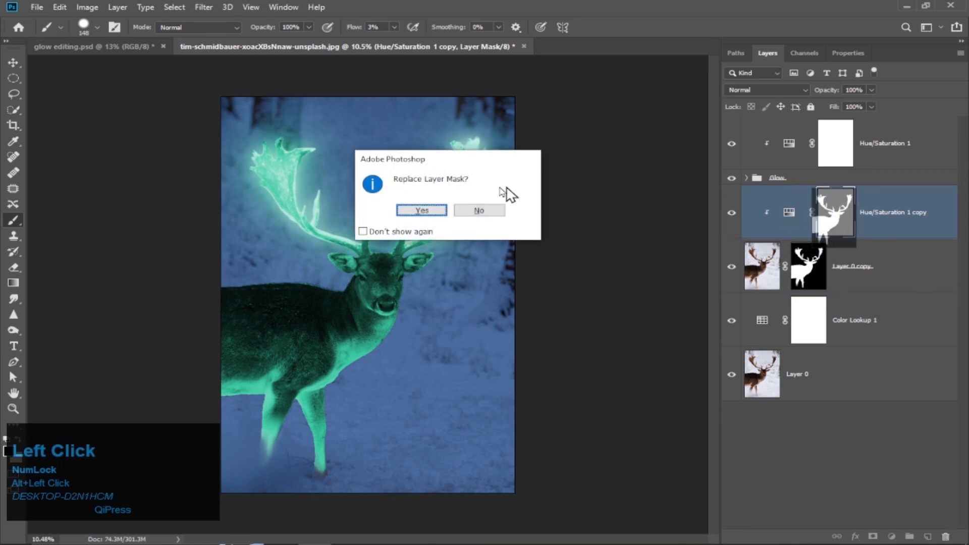
pyautogui.click(429, 211)
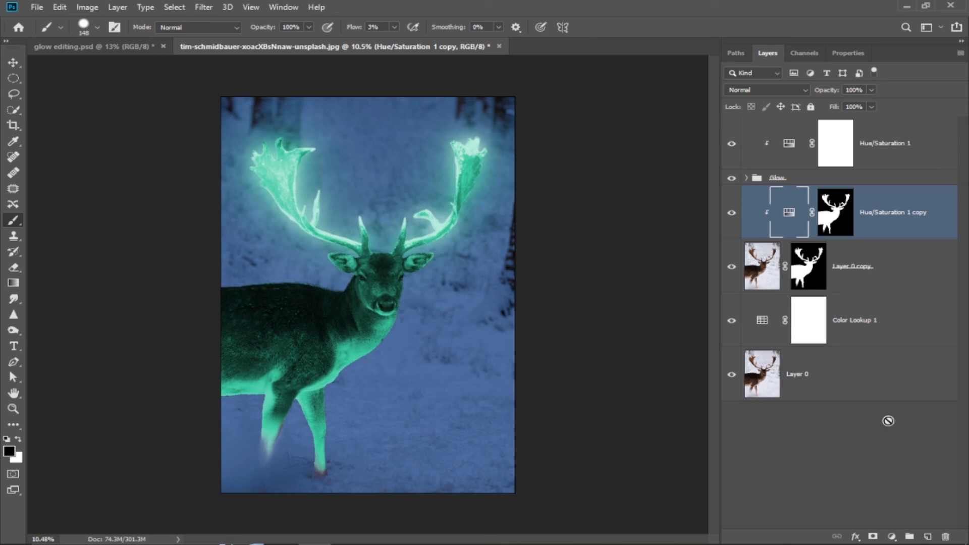
pyautogui.click(789, 217)
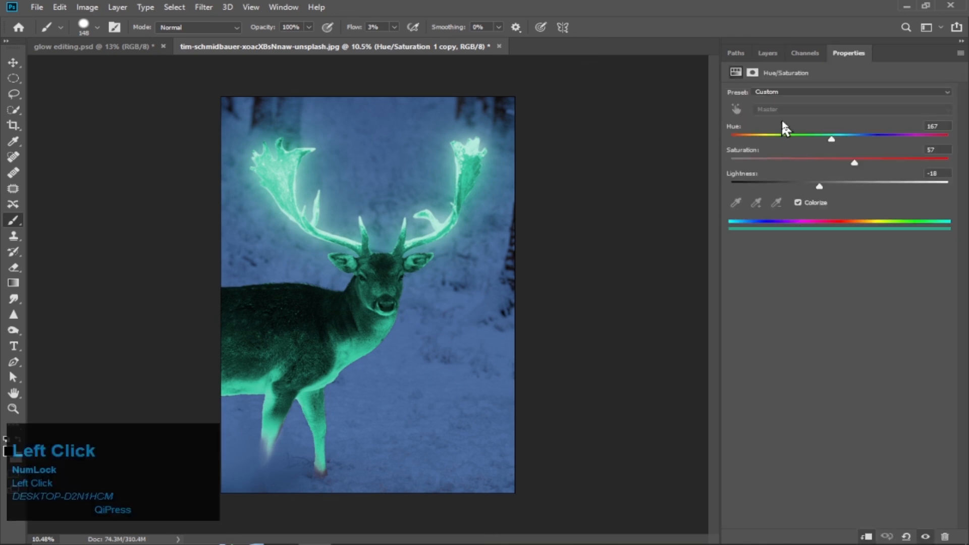
pyautogui.click(768, 53)
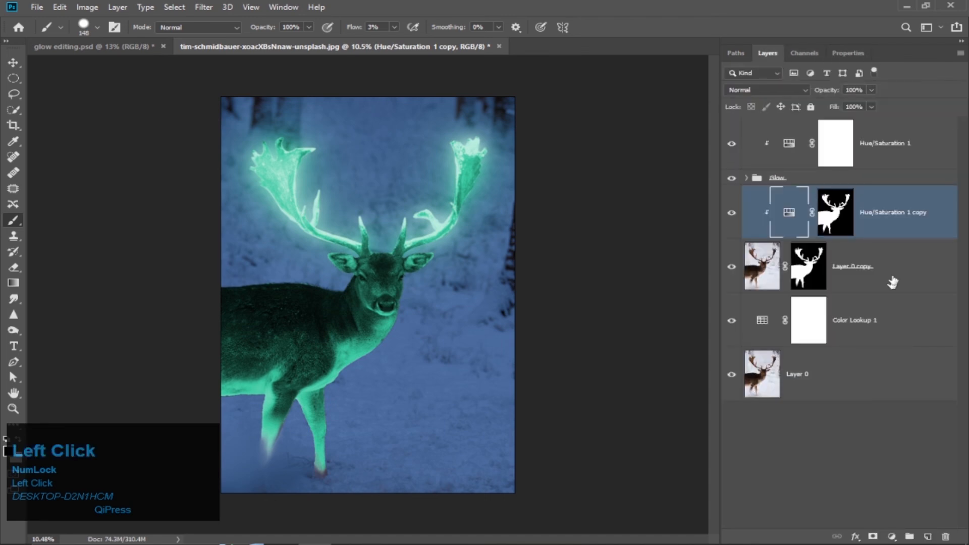
pyautogui.doubleClick(941, 222)
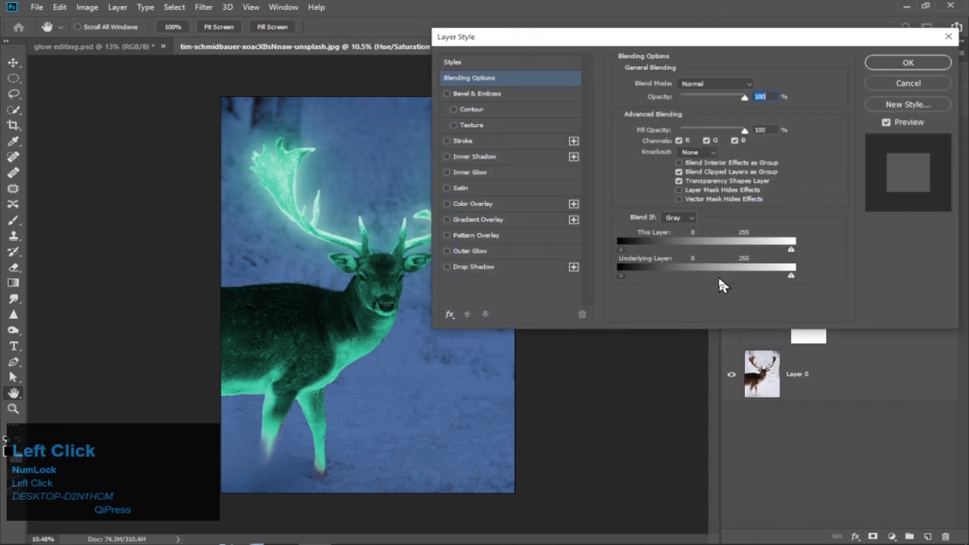
pyautogui.click(911, 82)
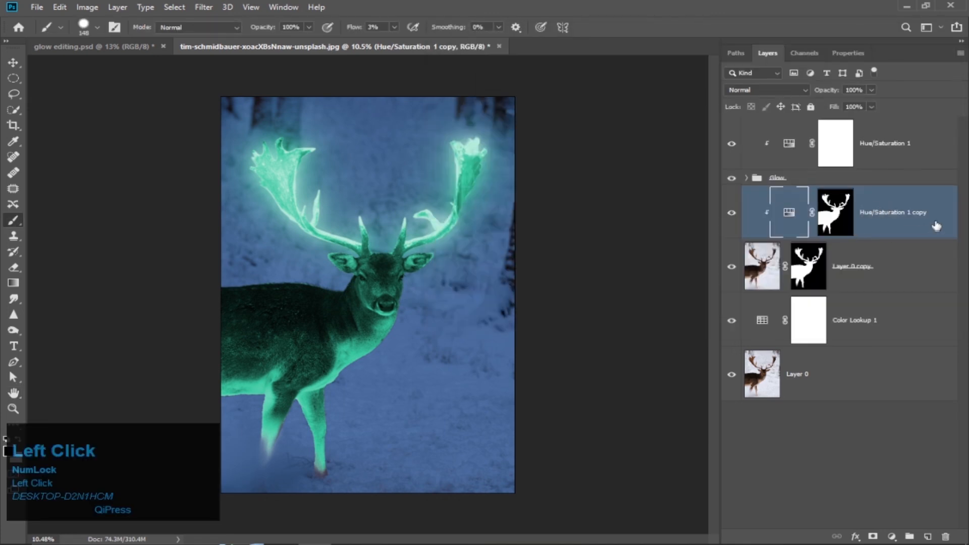
# Step: Set the Blend If Underlying Layer black point of the Hue/Saturation 1 copy layer to a split of 1 / 141
pyautogui.click(938, 216)
pyautogui.doubleClick(942, 218)
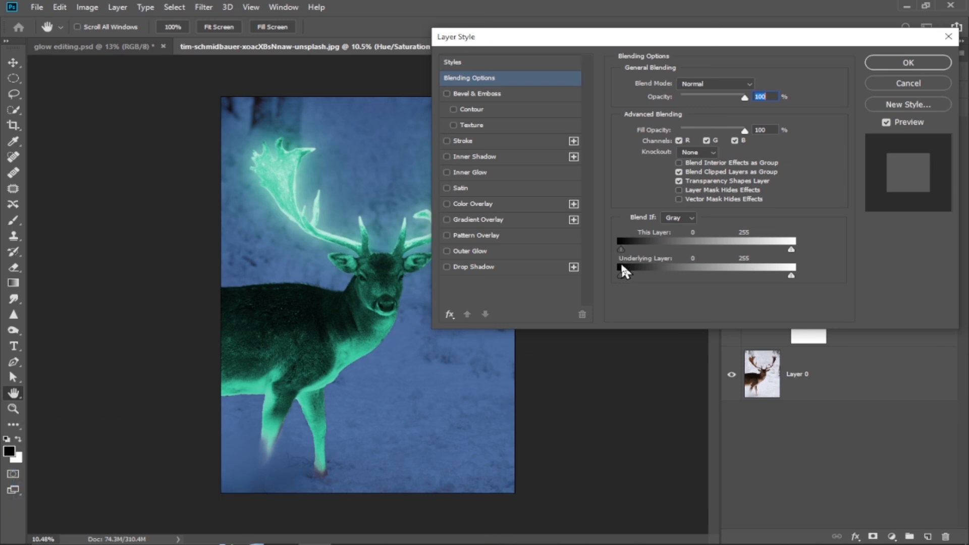
pyautogui.moveTo(621, 275); pyautogui.dragTo(651, 277)
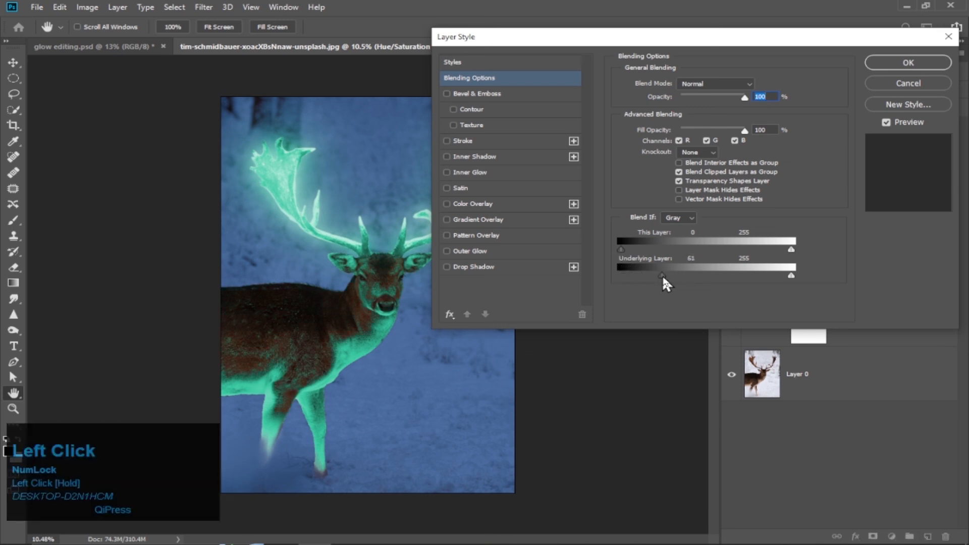
pyautogui.keyDown('alt'); pyautogui.moveTo(662, 275); pyautogui.dragTo(691, 273); pyautogui.keyUp('alt')
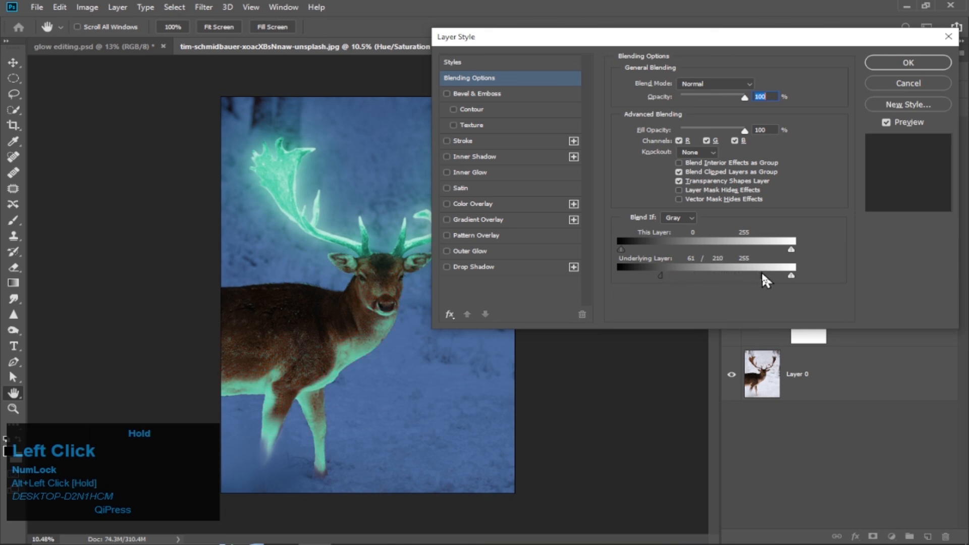
pyautogui.moveTo(762, 272); pyautogui.dragTo(753, 275)
pyautogui.moveTo(661, 274); pyautogui.dragTo(624, 271)
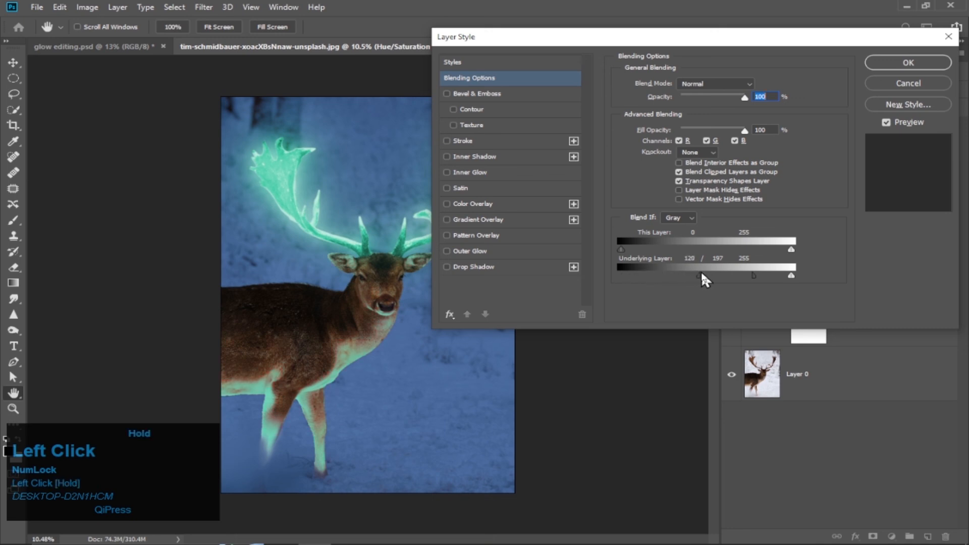
pyautogui.moveTo(702, 273); pyautogui.dragTo(623, 272)
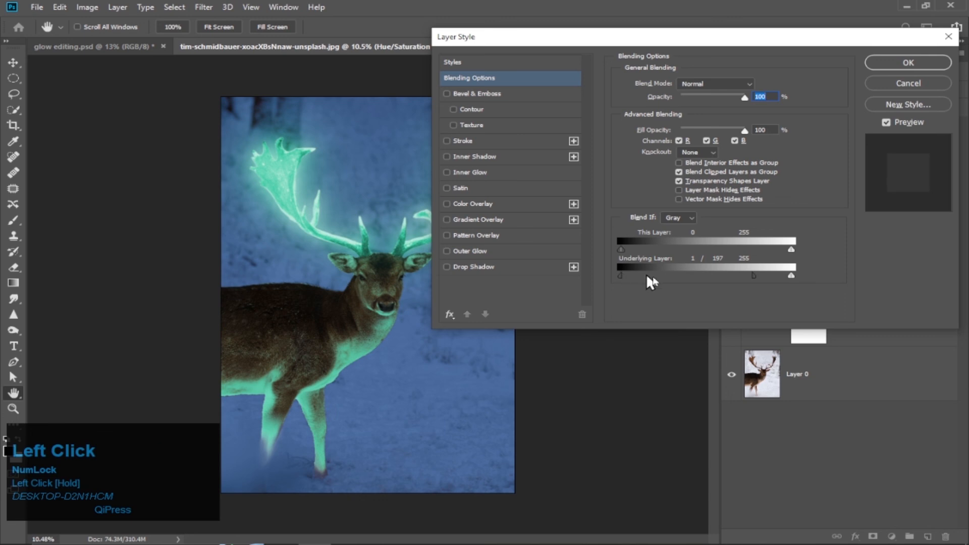
pyautogui.moveTo(754, 275); pyautogui.dragTo(721, 277)
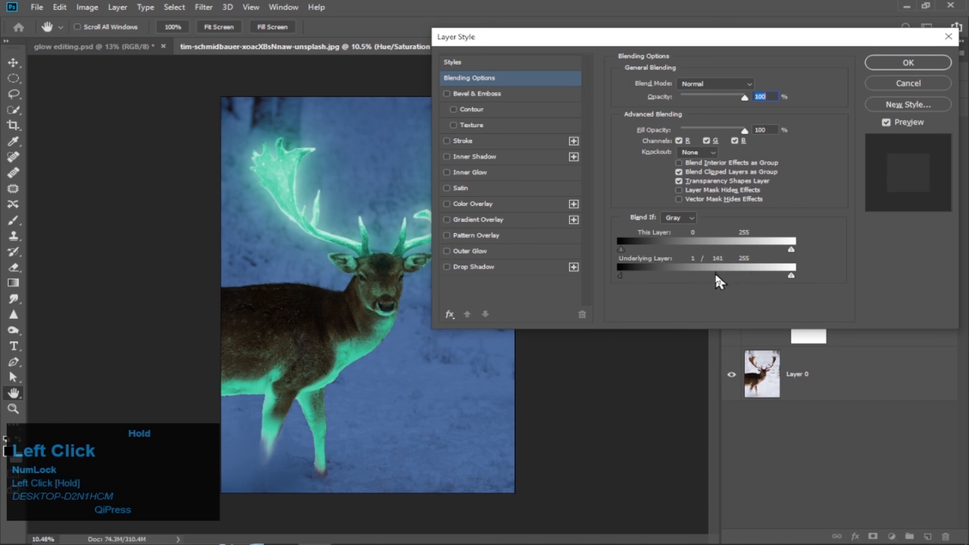
pyautogui.click(912, 63)
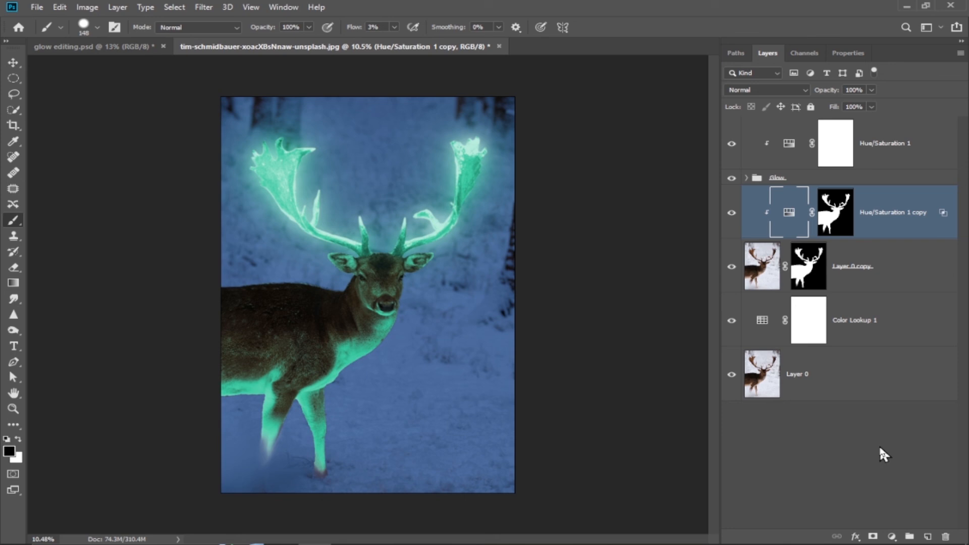
# Step: Add a Levels adjustment above Color Lookup 1 and darken the background by lowering the white output level to about 155
pyautogui.click(875, 334)
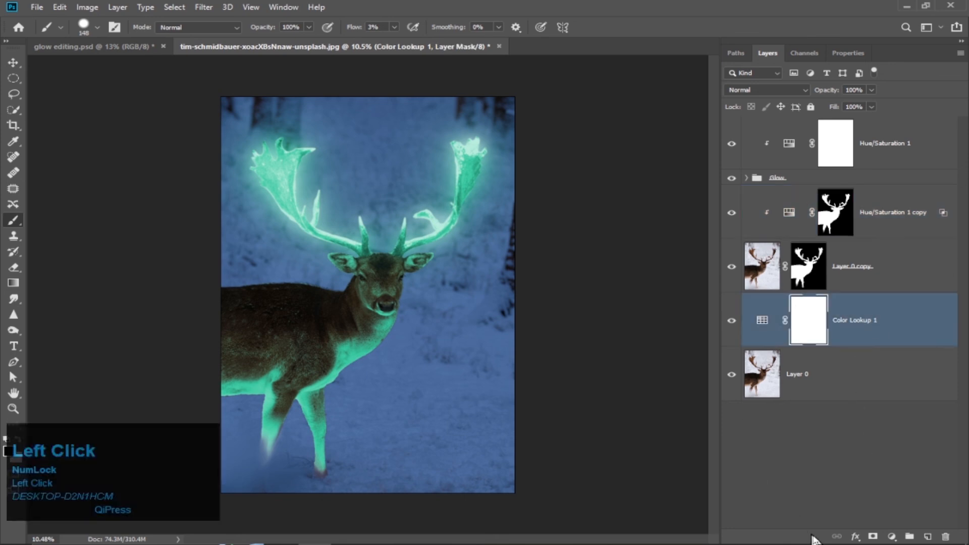
pyautogui.click(892, 537)
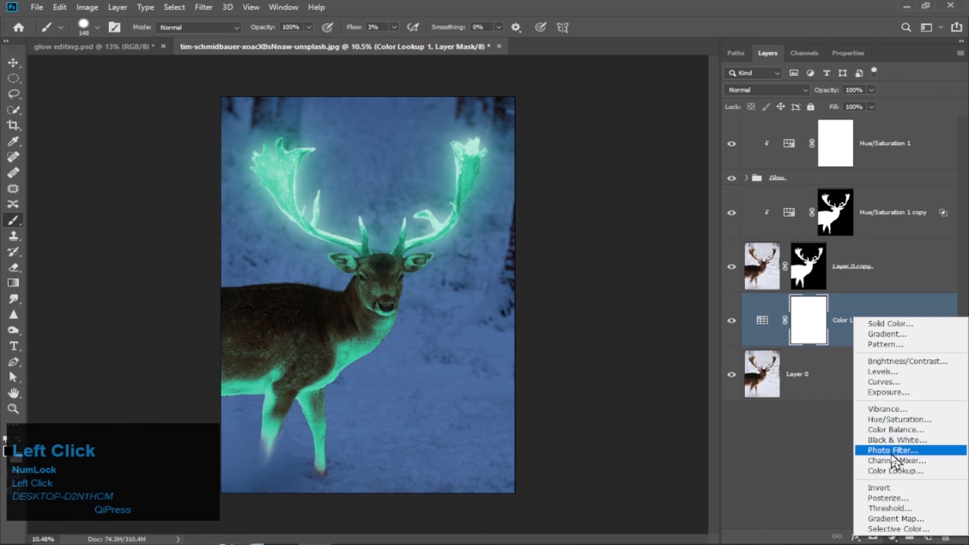
pyautogui.click(886, 373)
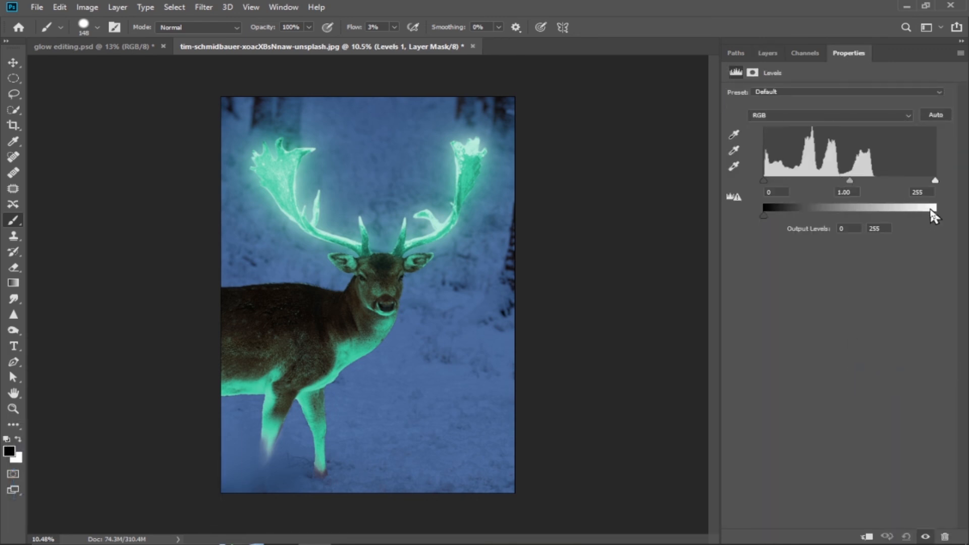
pyautogui.moveTo(934, 215); pyautogui.dragTo(850, 218)
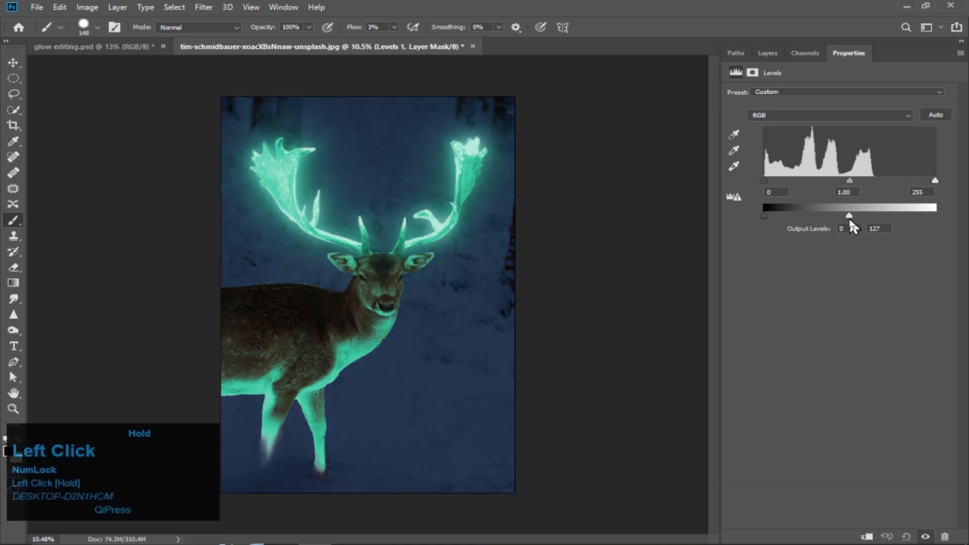
pyautogui.moveTo(850, 218)
pyautogui.mouseDown()
pyautogui.moveTo(892, 221)
pyautogui.moveTo(868, 223)
pyautogui.mouseUp()
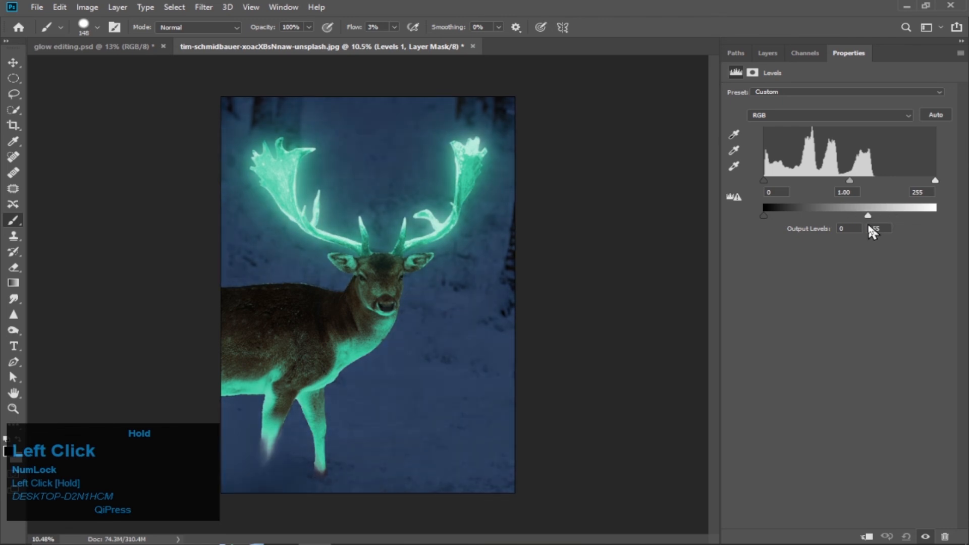
pyautogui.click(768, 53)
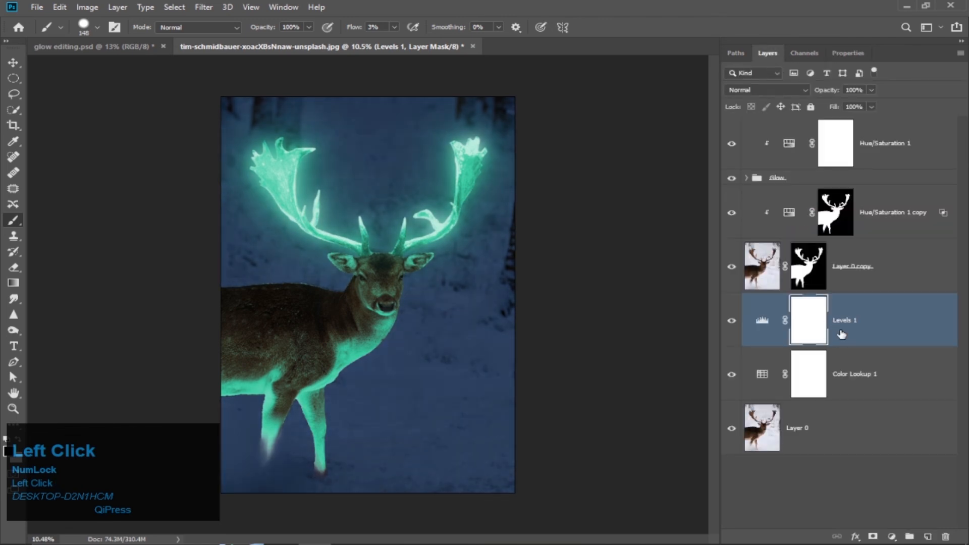
pyautogui.scroll(1, 841, 341)
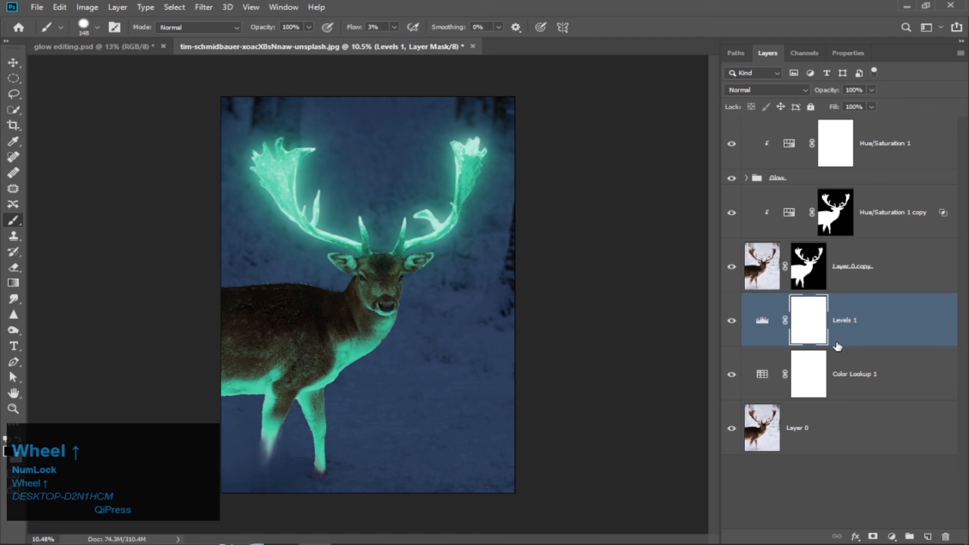